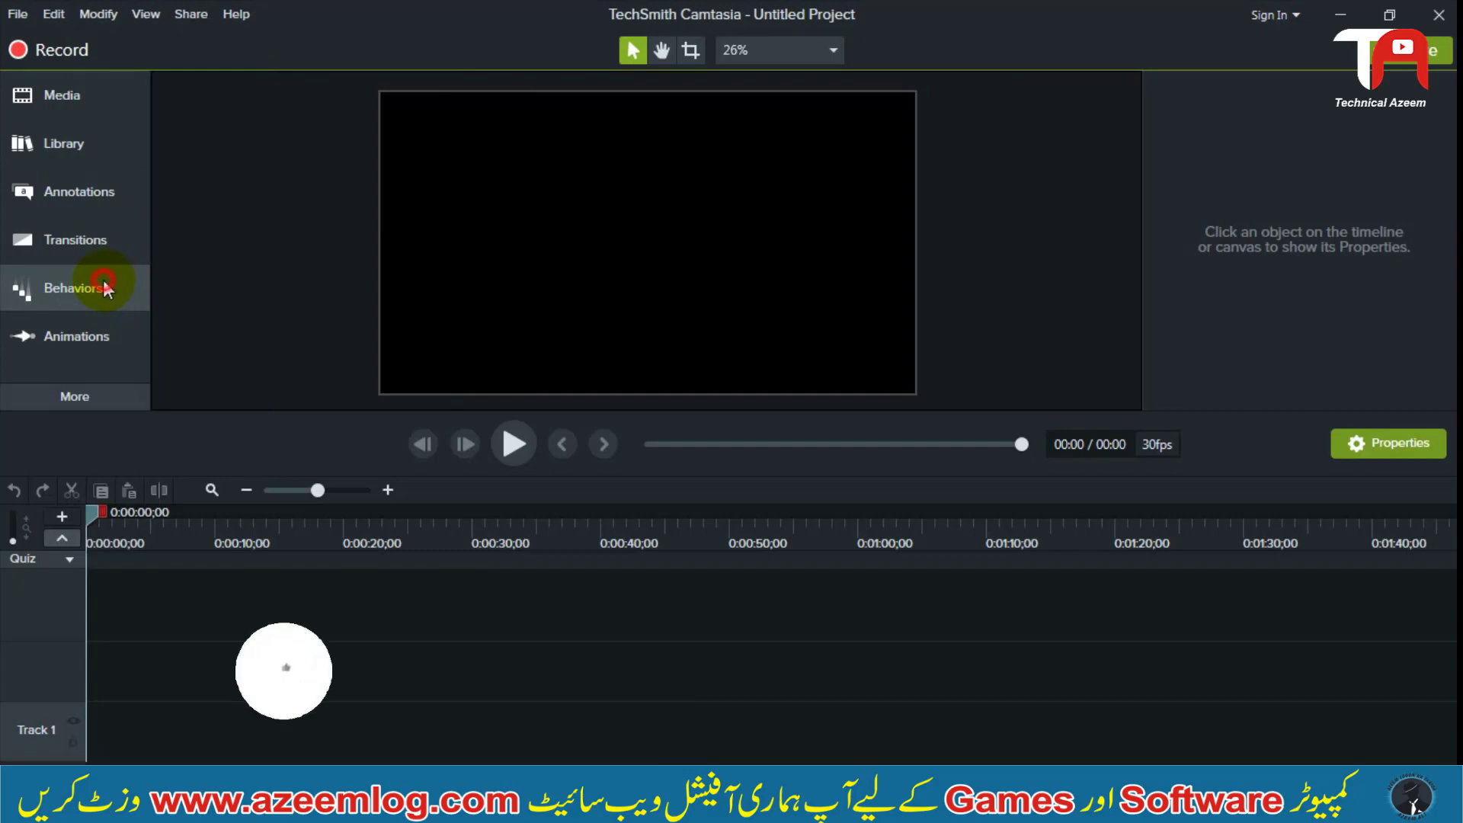
Look through the text behaviors available, such as Drifting, Explode, Reveal and Shifting
{"action": "left_click_drag", "start_coordinate": [448, 172], "coordinate": [469, 85]}
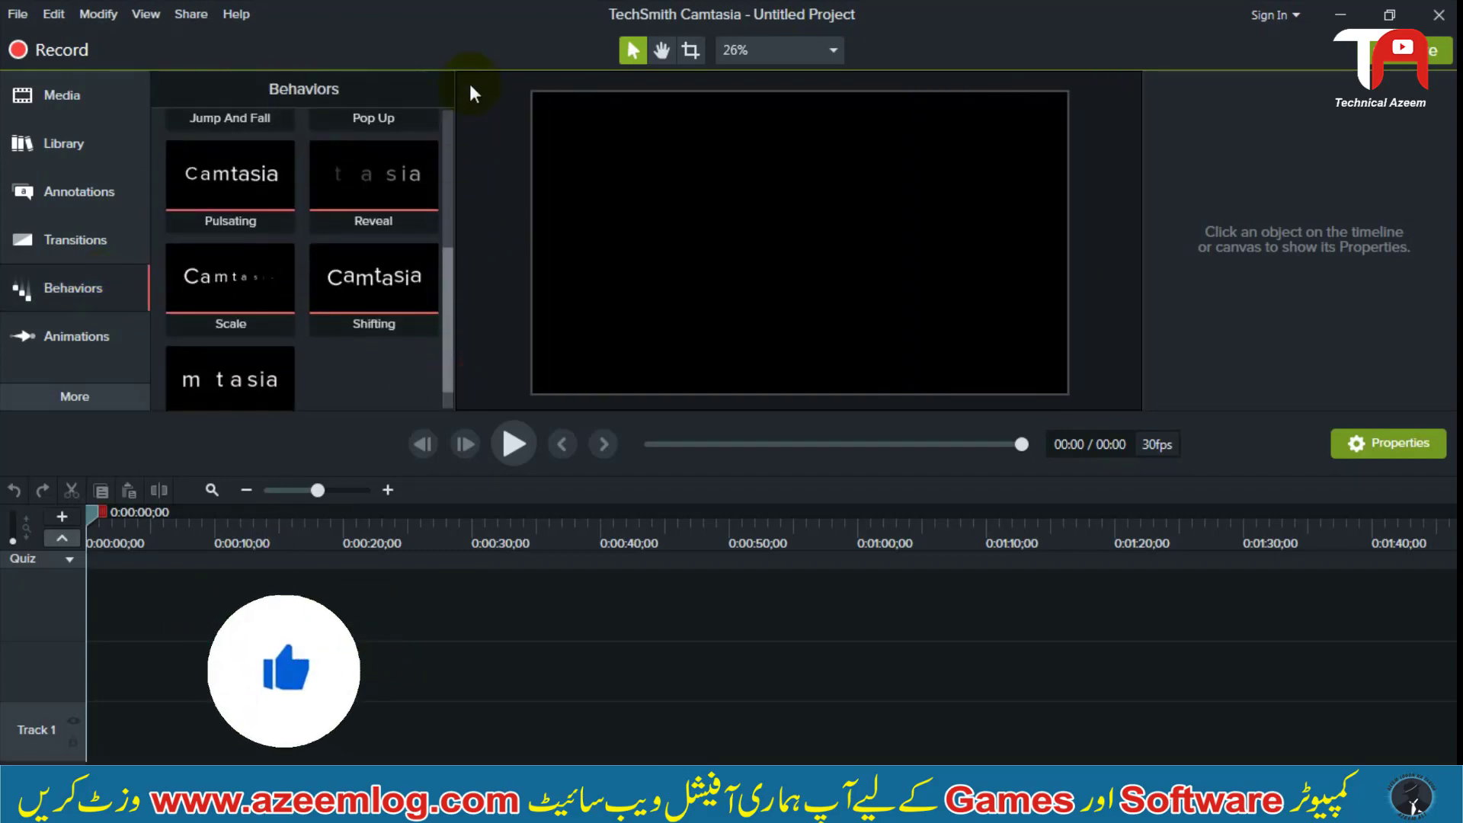
{"action": "scroll", "coordinate": [213, 207], "scroll_direction": "up", "scroll_amount": 3}
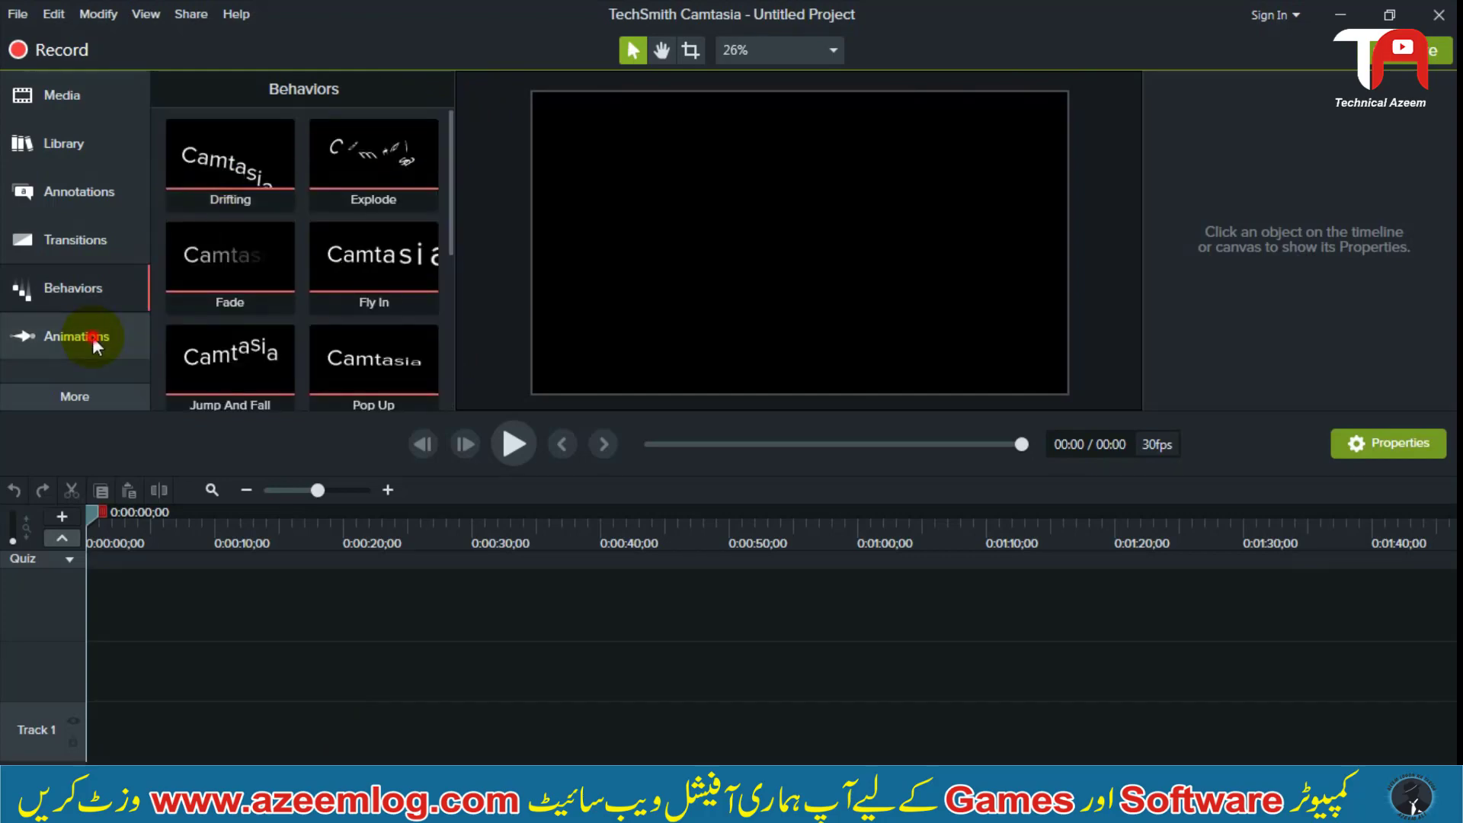
{"action": "left_click", "coordinate": [93, 337]}
{"action": "left_click", "coordinate": [125, 304]}
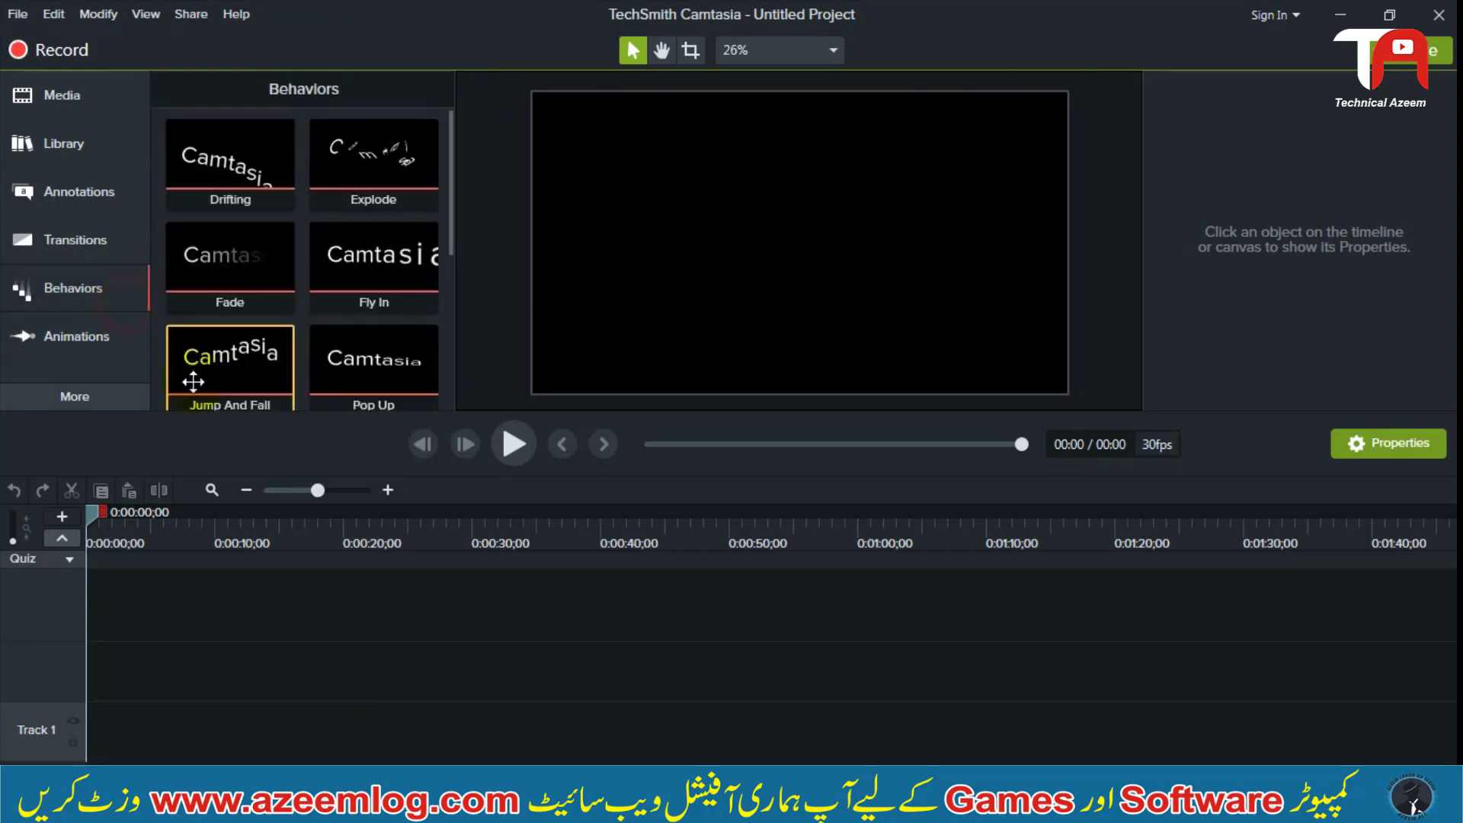
{"action": "left_click", "coordinate": [311, 634]}
{"action": "left_click", "coordinate": [226, 641]}
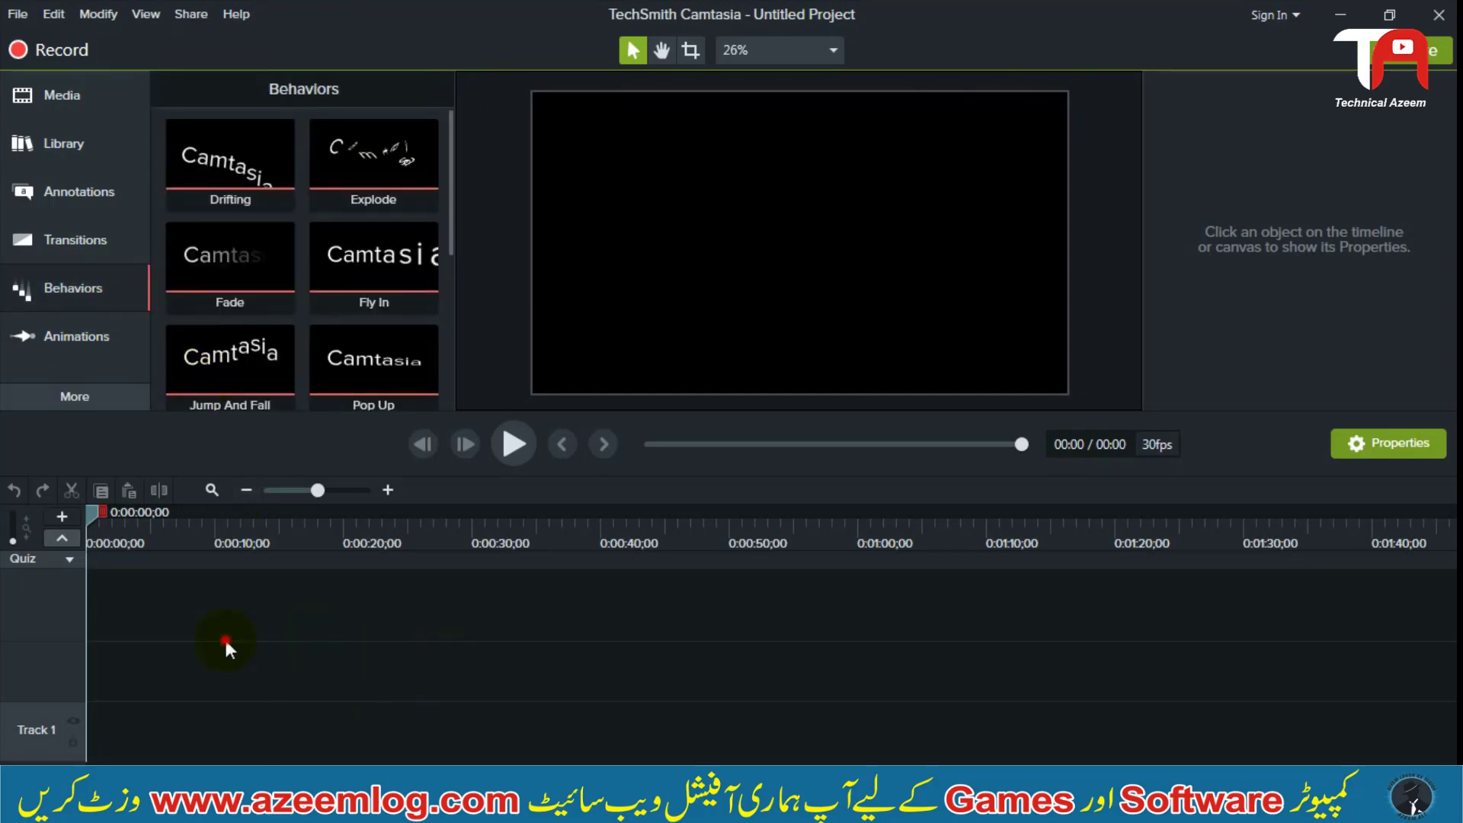
{"action": "left_click_drag", "start_coordinate": [298, 606], "coordinate": [55, 736]}
{"action": "left_click", "coordinate": [219, 698]}
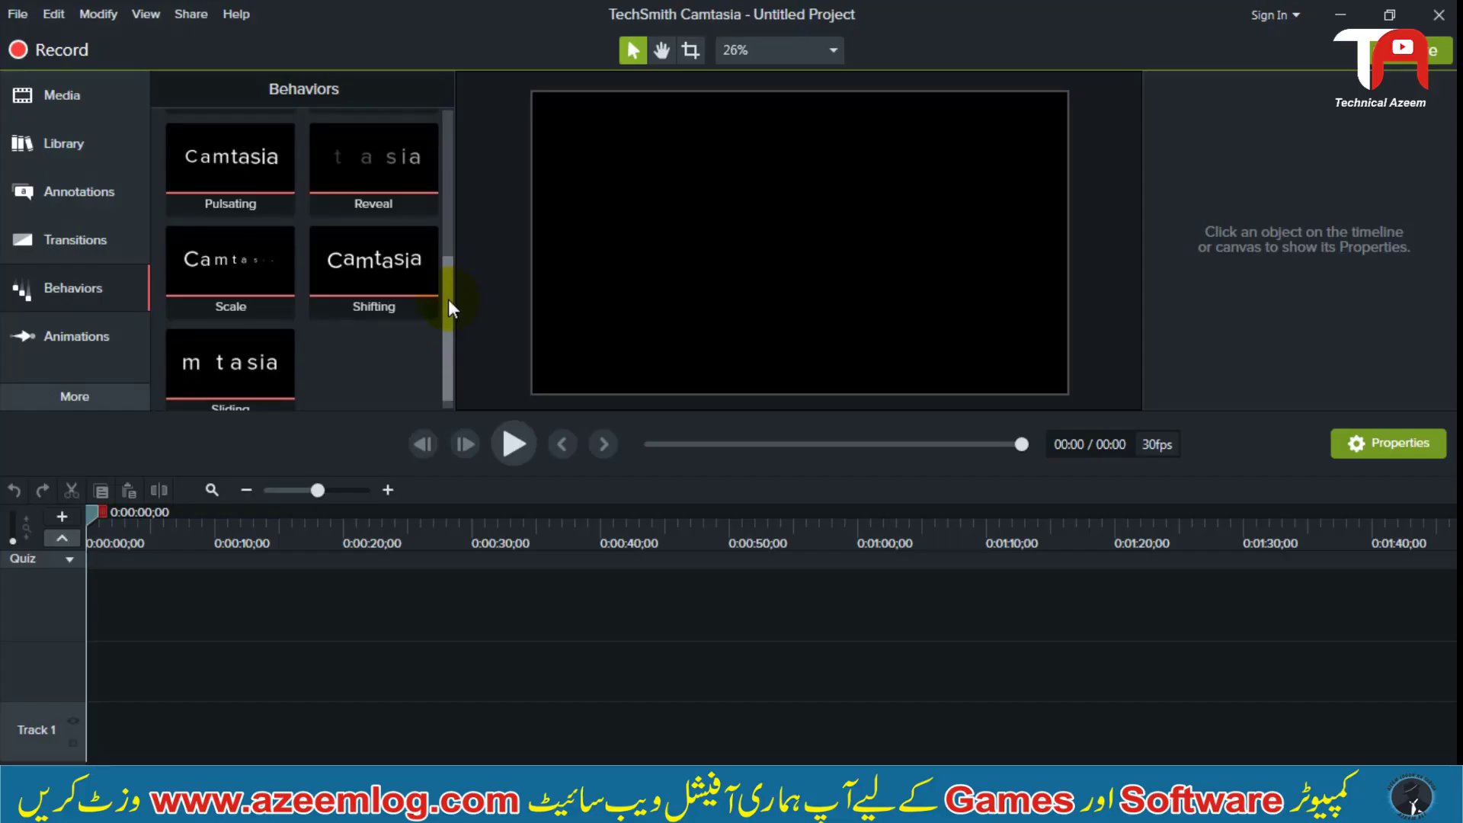
{"action": "left_click_drag", "start_coordinate": [448, 299], "coordinate": [447, 252]}
{"action": "left_click", "coordinate": [60, 287]}
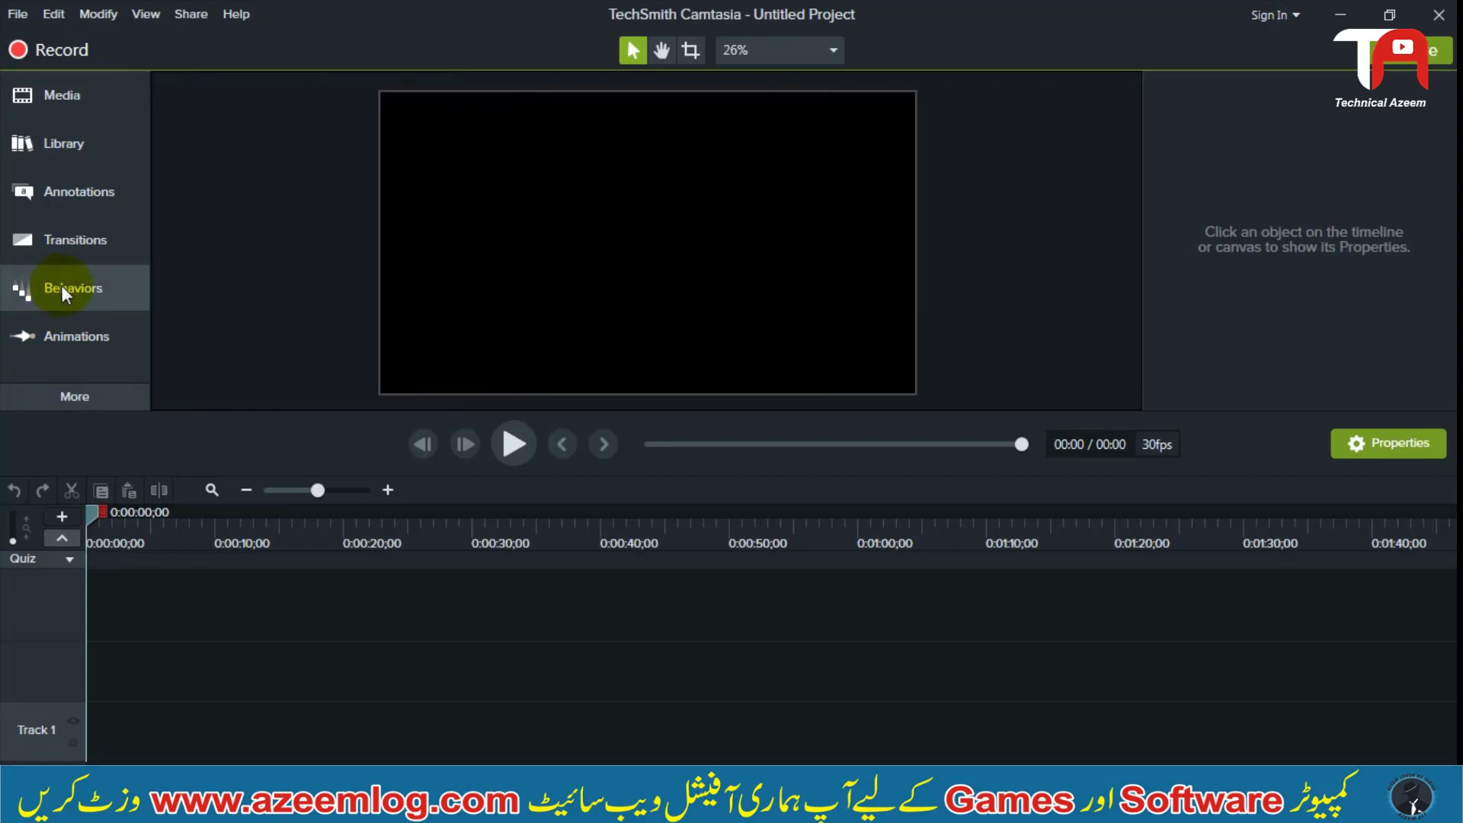
{"action": "left_click", "coordinate": [61, 285]}
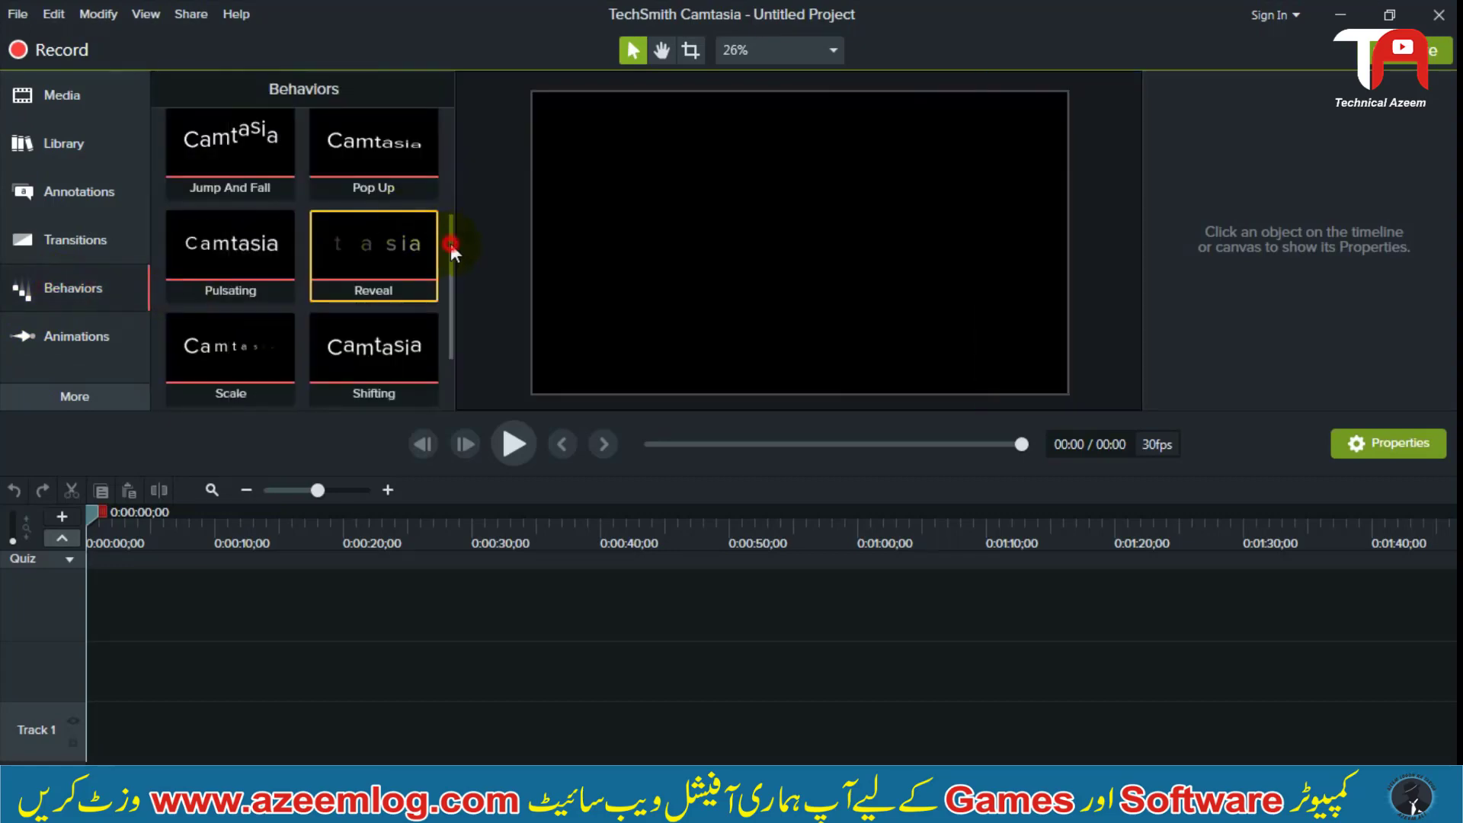
{"action": "scroll", "coordinate": [450, 227], "scroll_direction": "up", "scroll_amount": 4}
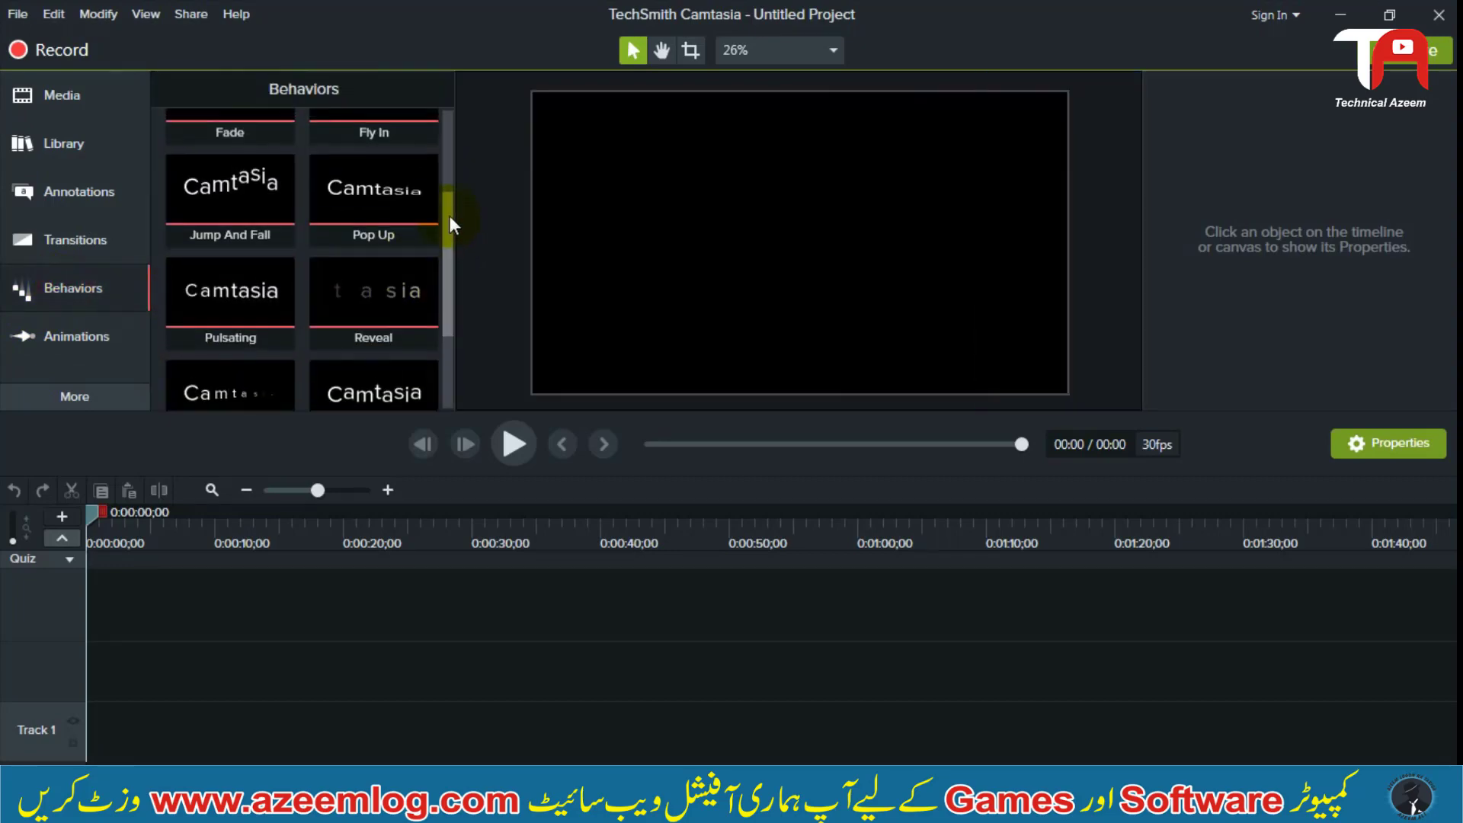
{"action": "scroll", "coordinate": [457, 146], "scroll_direction": "up", "scroll_amount": 1}
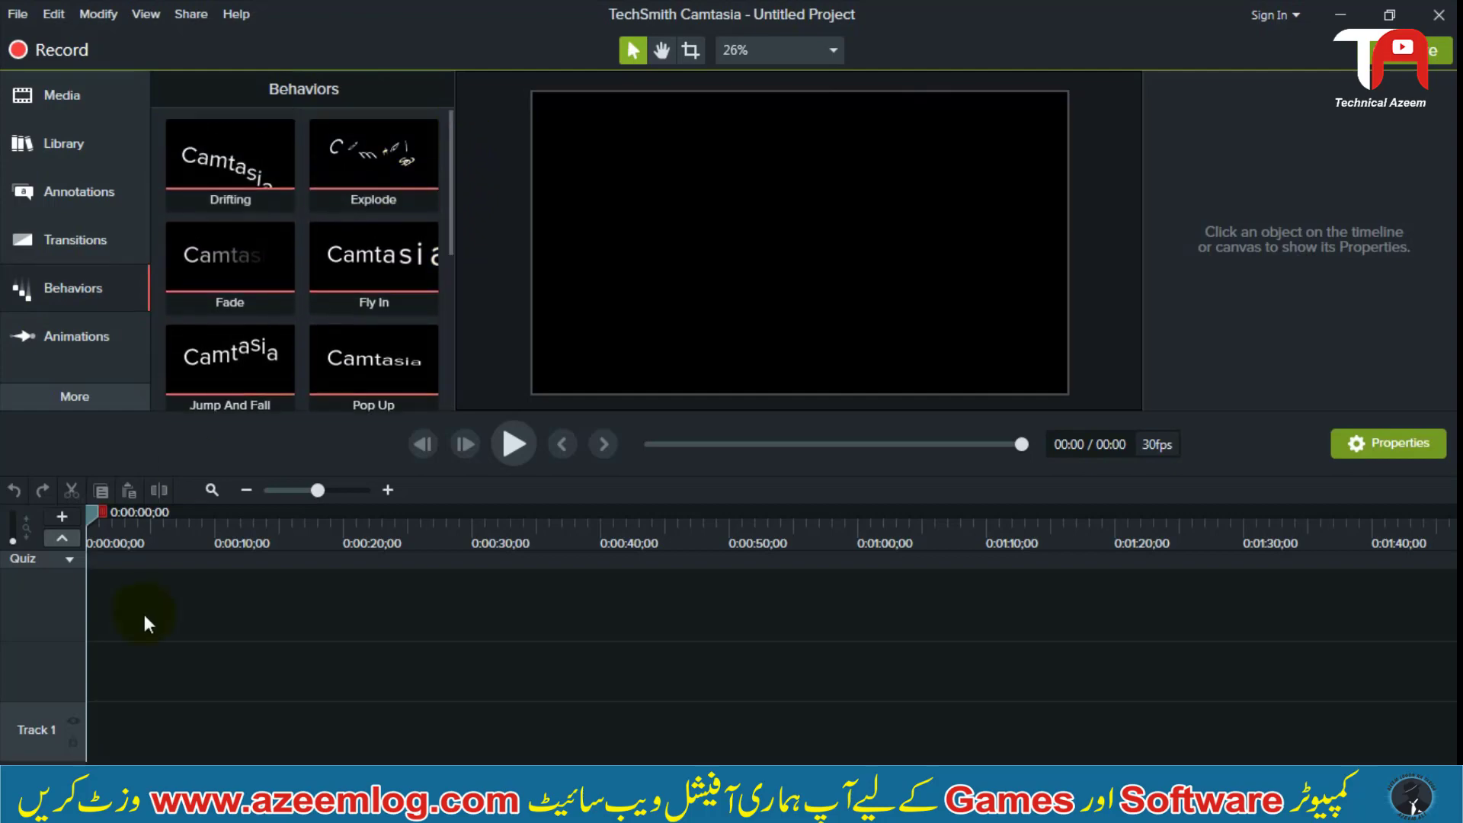
Import the Intro video from the Video Data folder and place it at the start of Track 1
{"action": "left_click", "coordinate": [130, 100]}
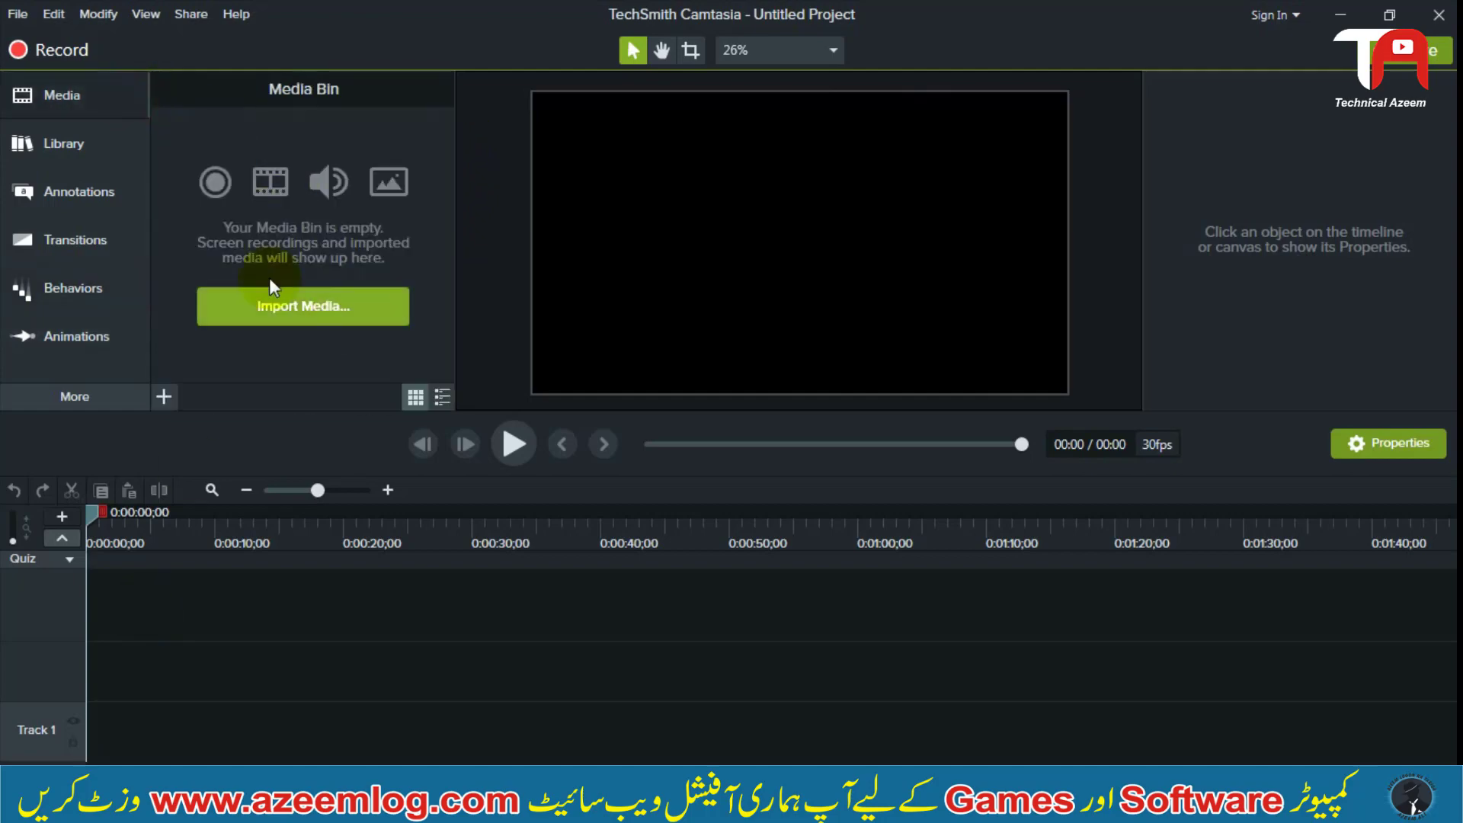
{"action": "left_click", "coordinate": [340, 312]}
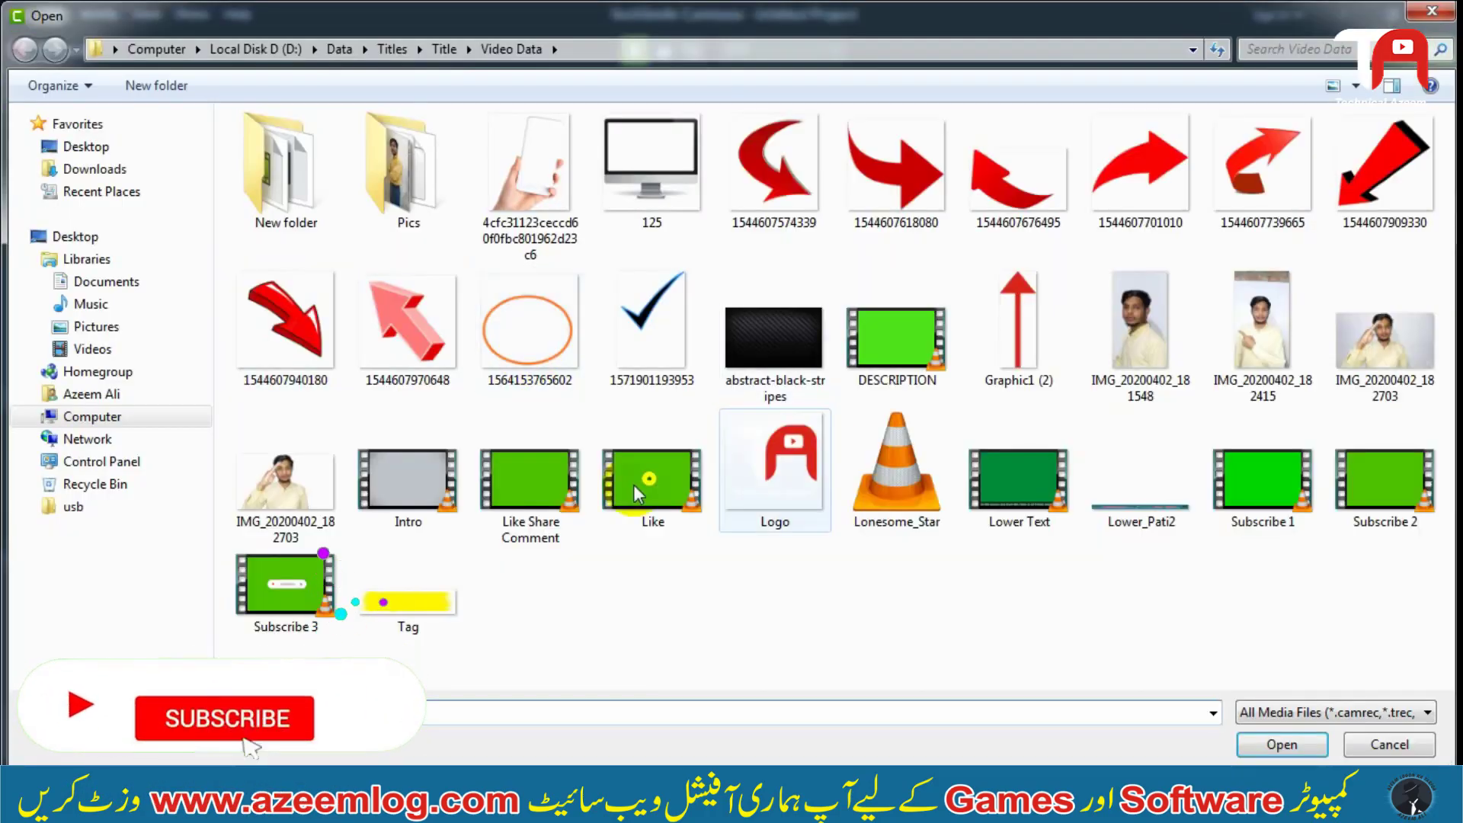
{"action": "left_click", "coordinate": [391, 496]}
{"action": "double_click", "coordinate": [390, 495]}
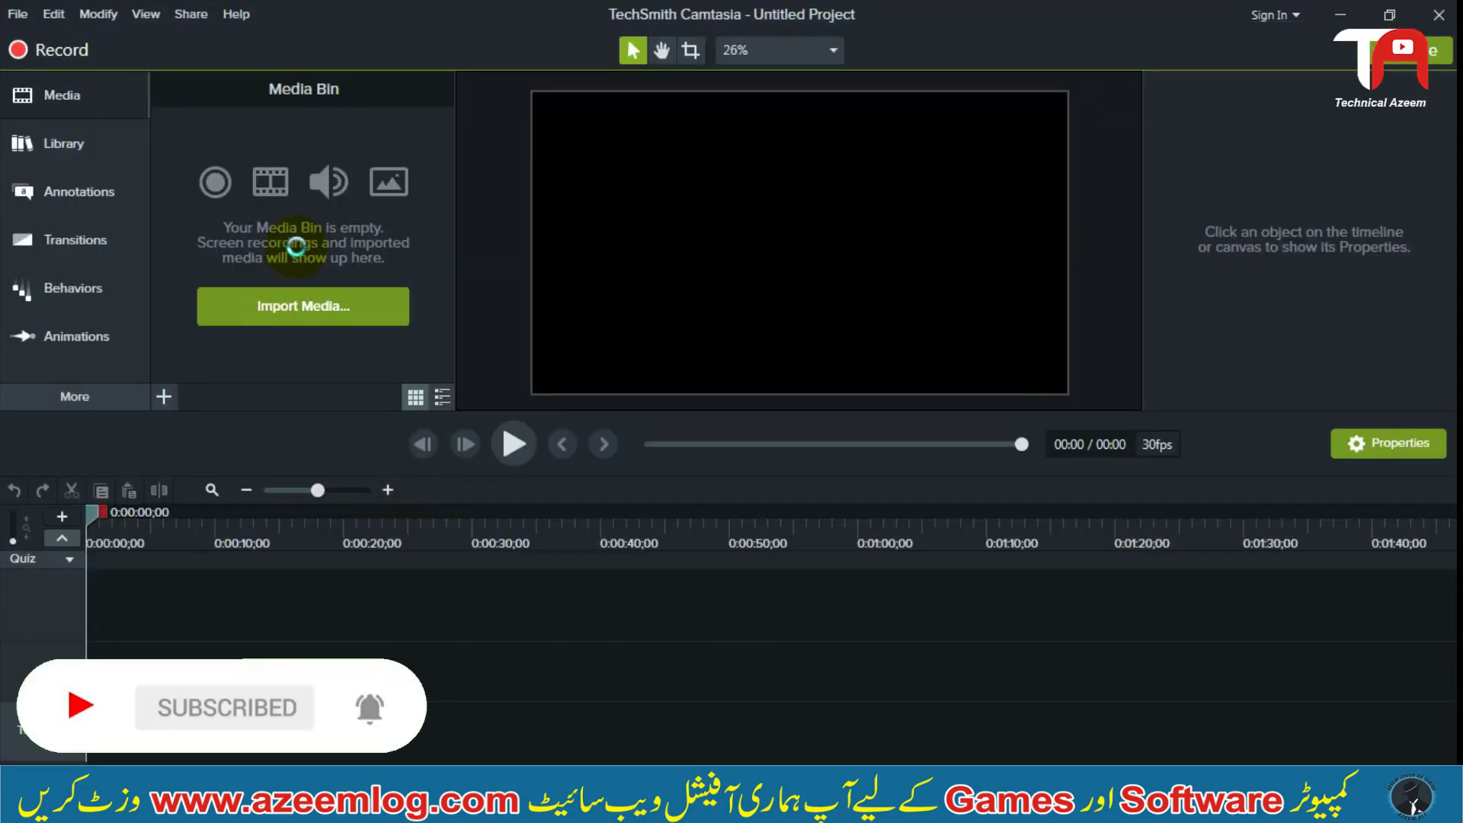
{"action": "left_click_drag", "start_coordinate": [356, 273], "coordinate": [122, 736]}
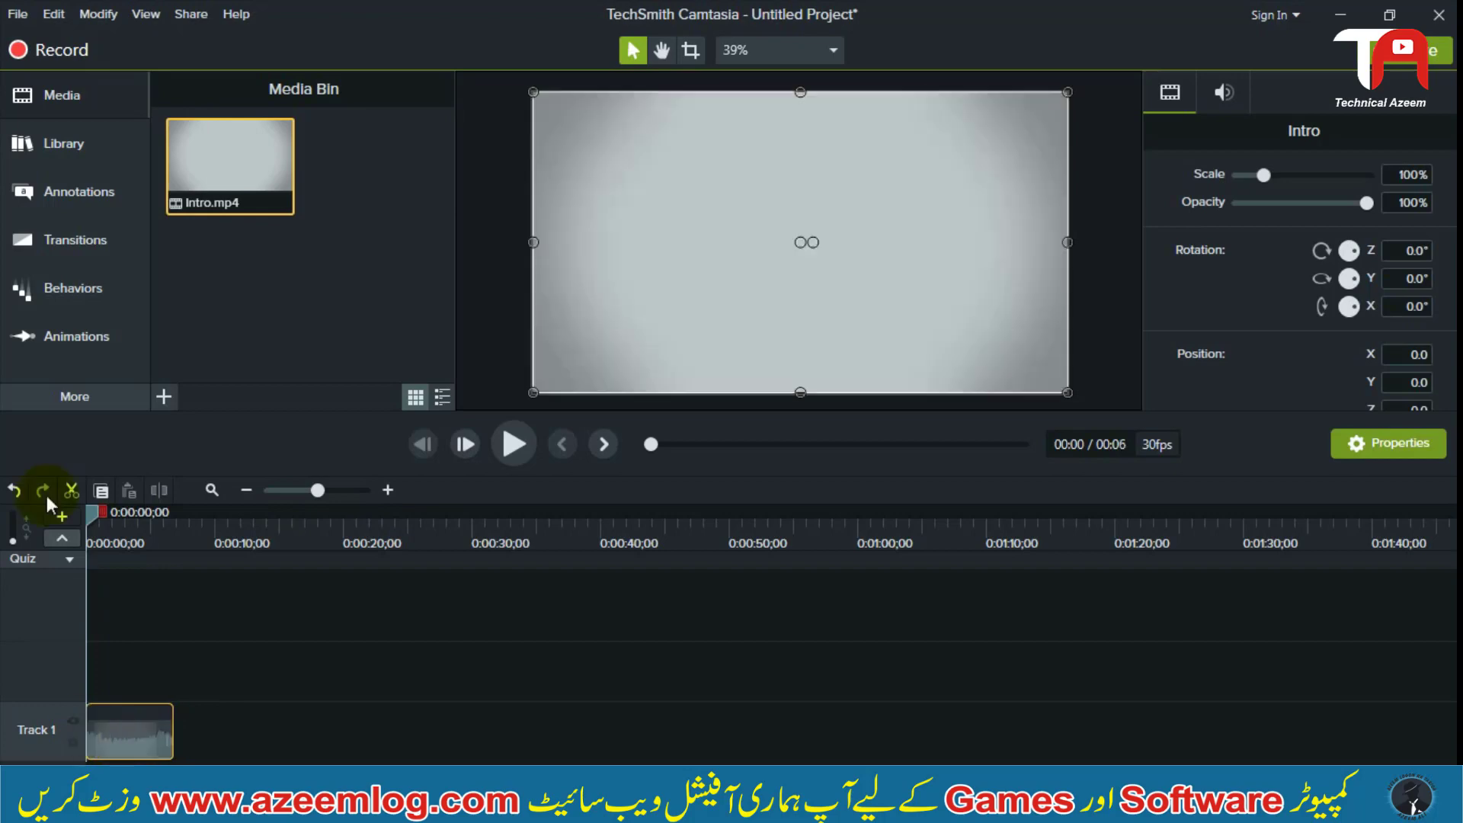
Add the plain ABC text callout on Track 2 at the timeline start and move the playhead to 0:00:02;28
{"action": "left_click", "coordinate": [81, 191]}
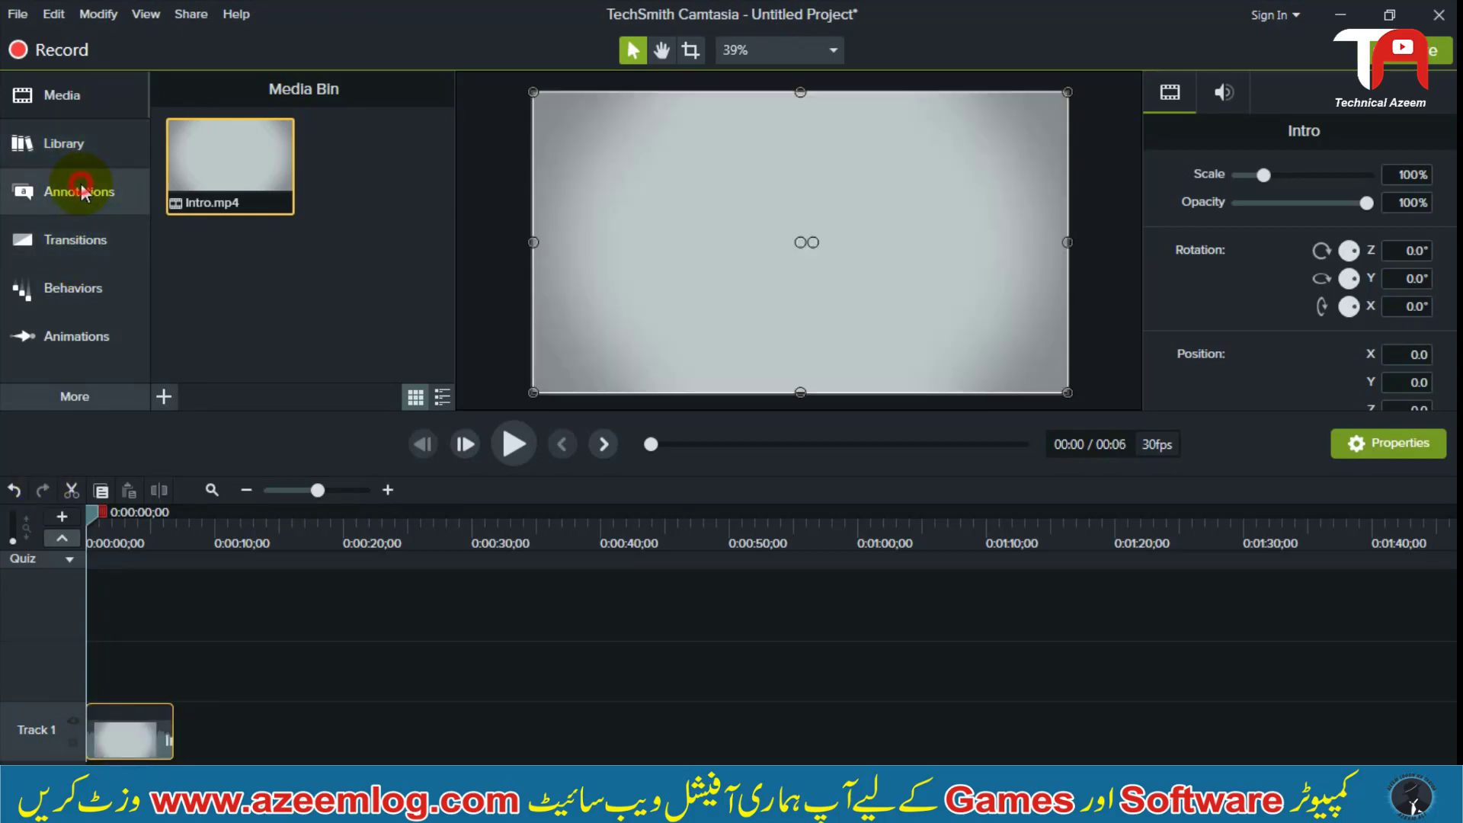
{"action": "mouse_move", "coordinate": [170, 359]}
{"action": "left_mouse_down"}
{"action": "mouse_move", "coordinate": [180, 414]}
{"action": "mouse_move", "coordinate": [115, 692]}
{"action": "left_mouse_up"}
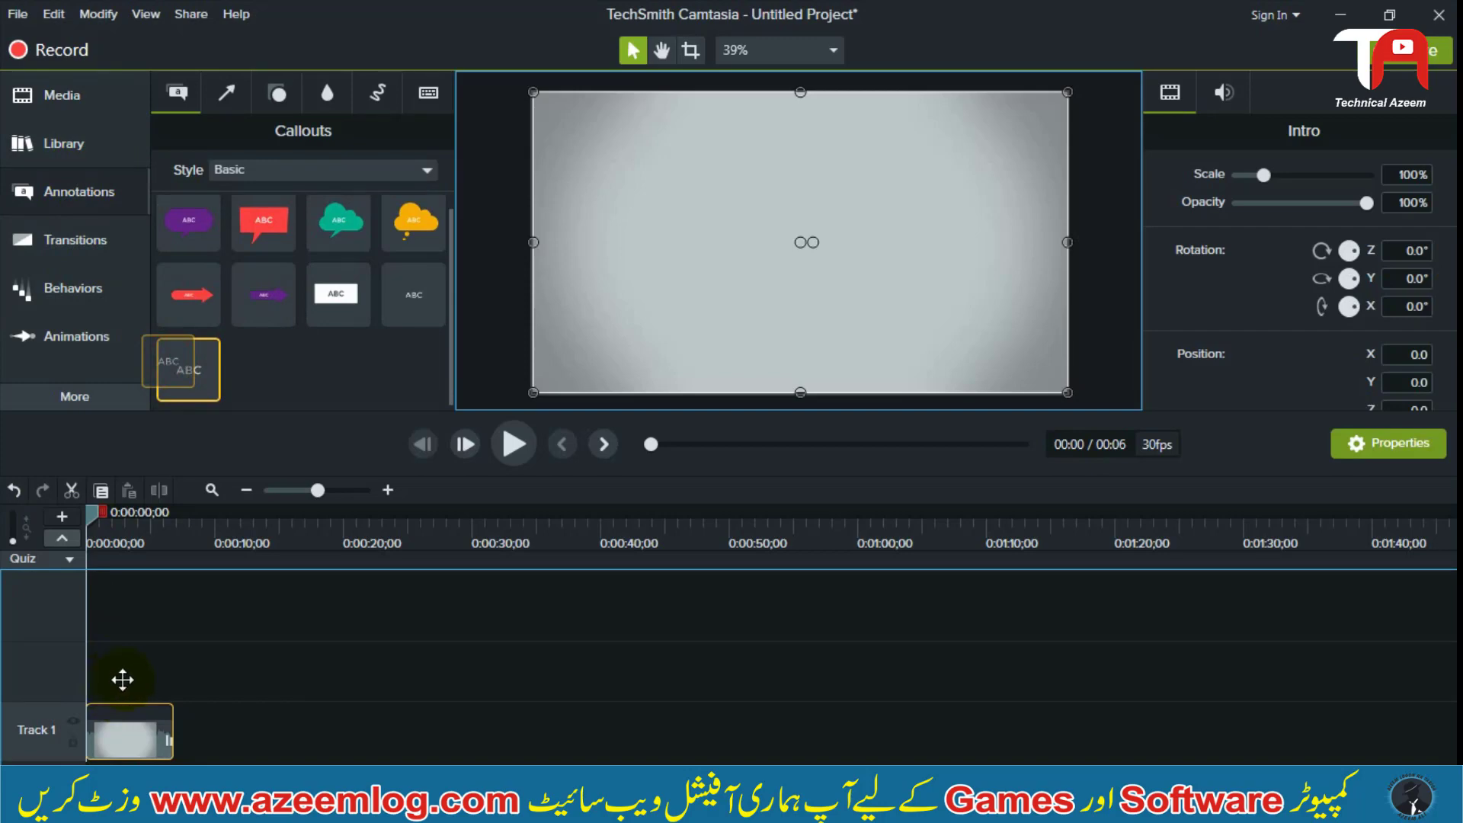
{"action": "left_click_drag", "start_coordinate": [122, 679], "coordinate": [79, 669]}
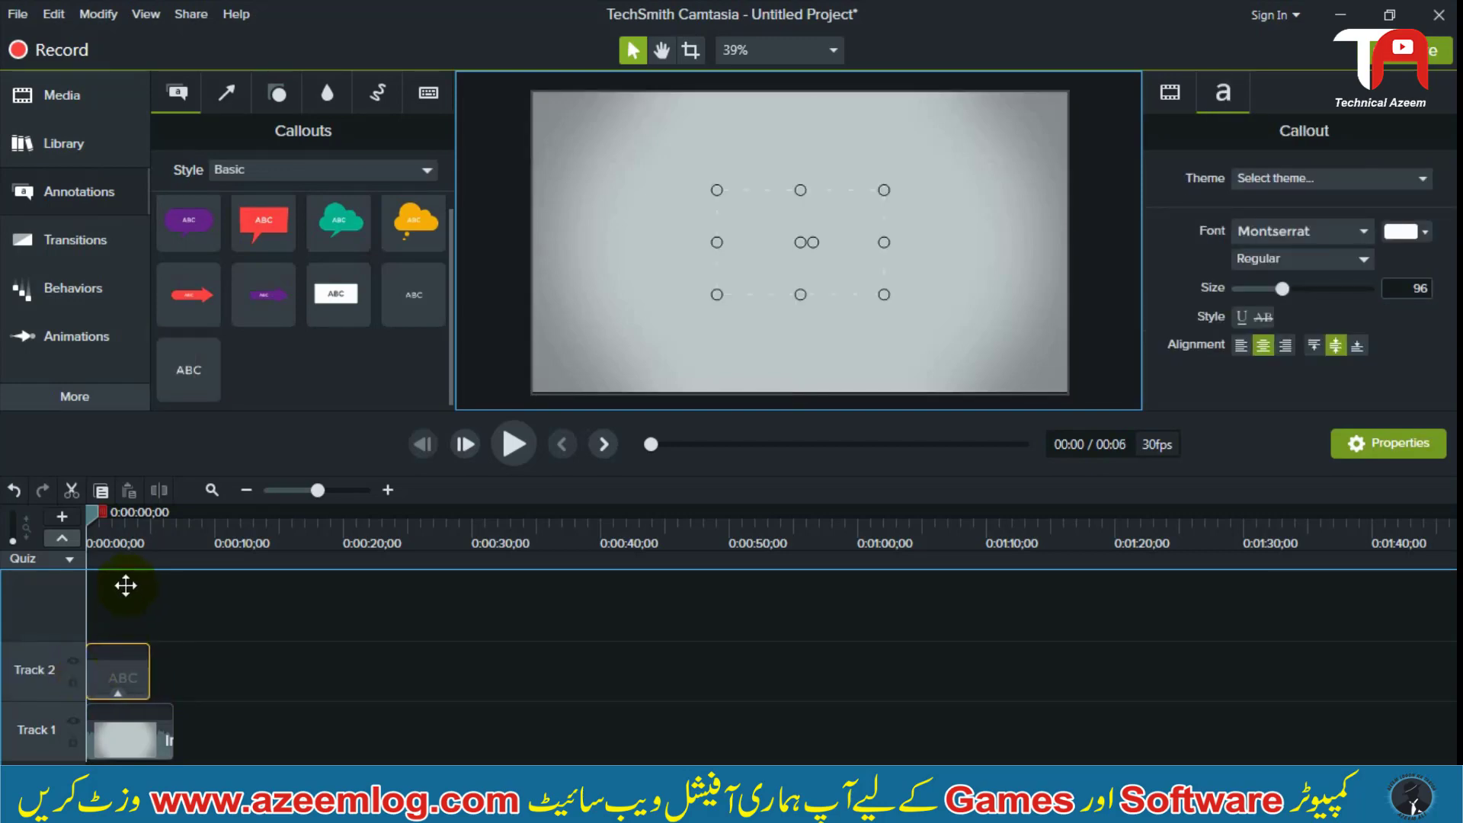
{"action": "left_click_drag", "start_coordinate": [126, 585], "coordinate": [120, 669]}
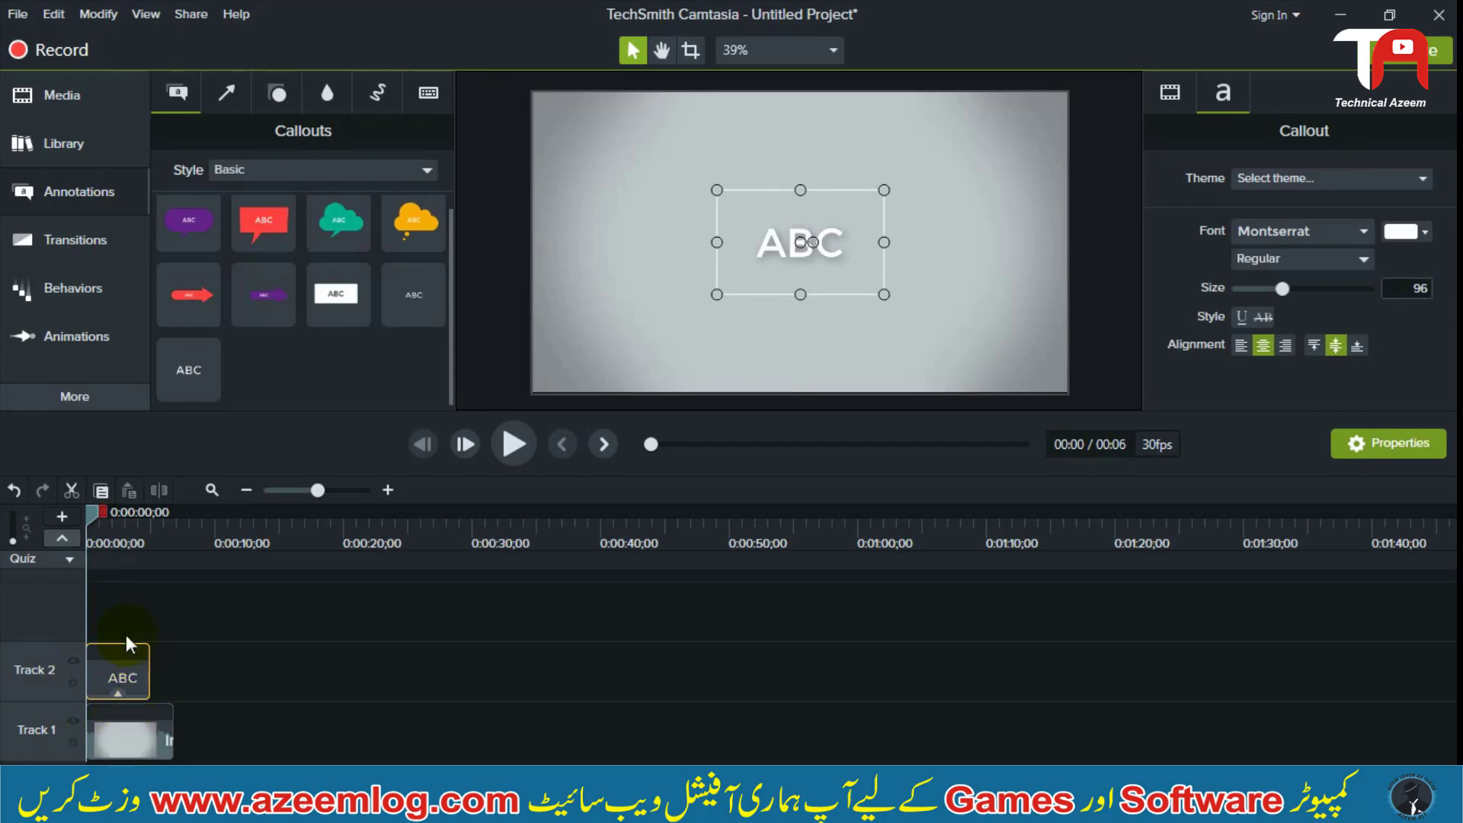
{"action": "left_click", "coordinate": [123, 545]}
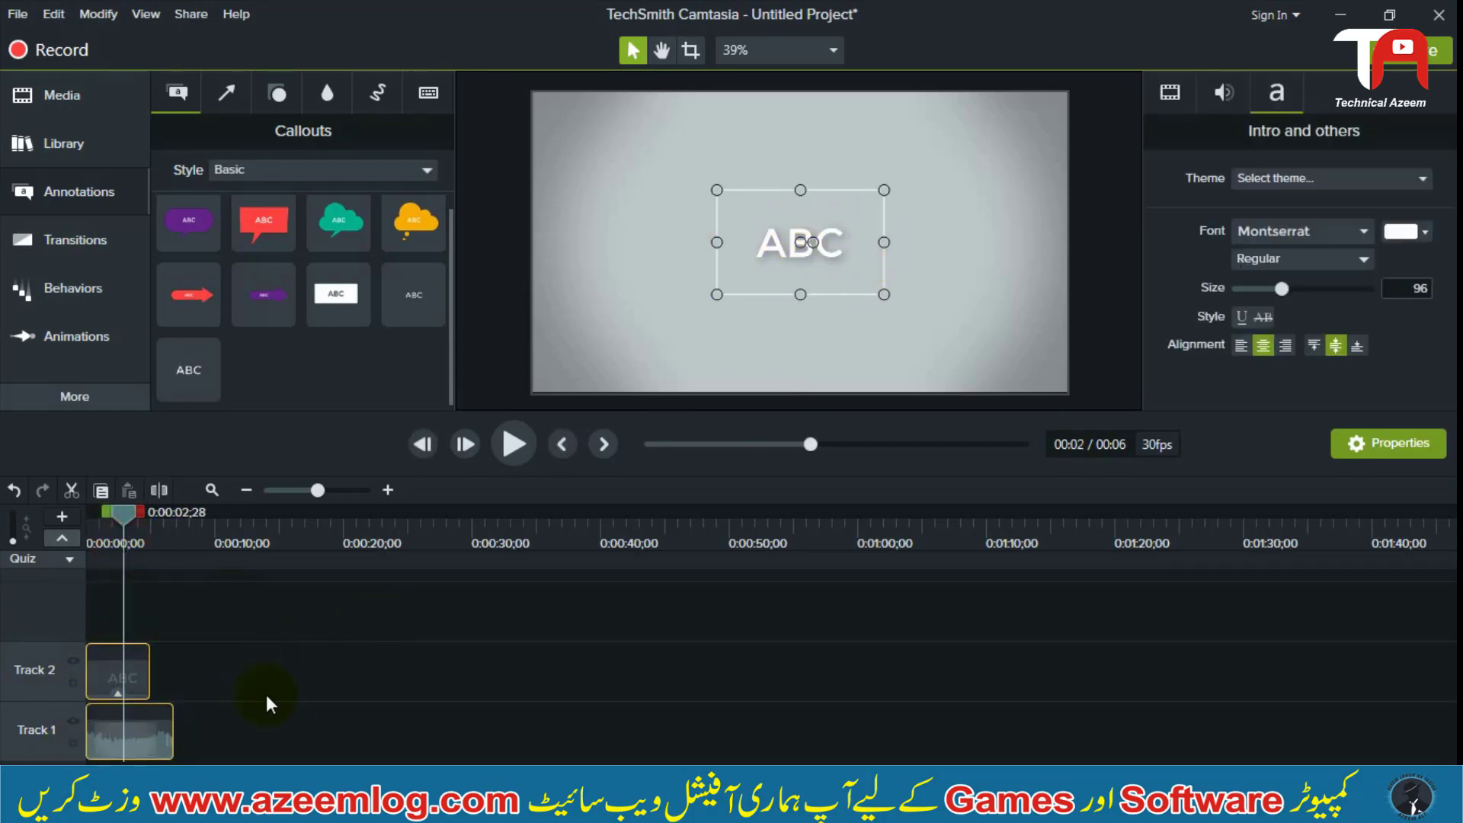
{"action": "left_click", "coordinate": [287, 656]}
{"action": "left_click_drag", "start_coordinate": [305, 656], "coordinate": [49, 755]}
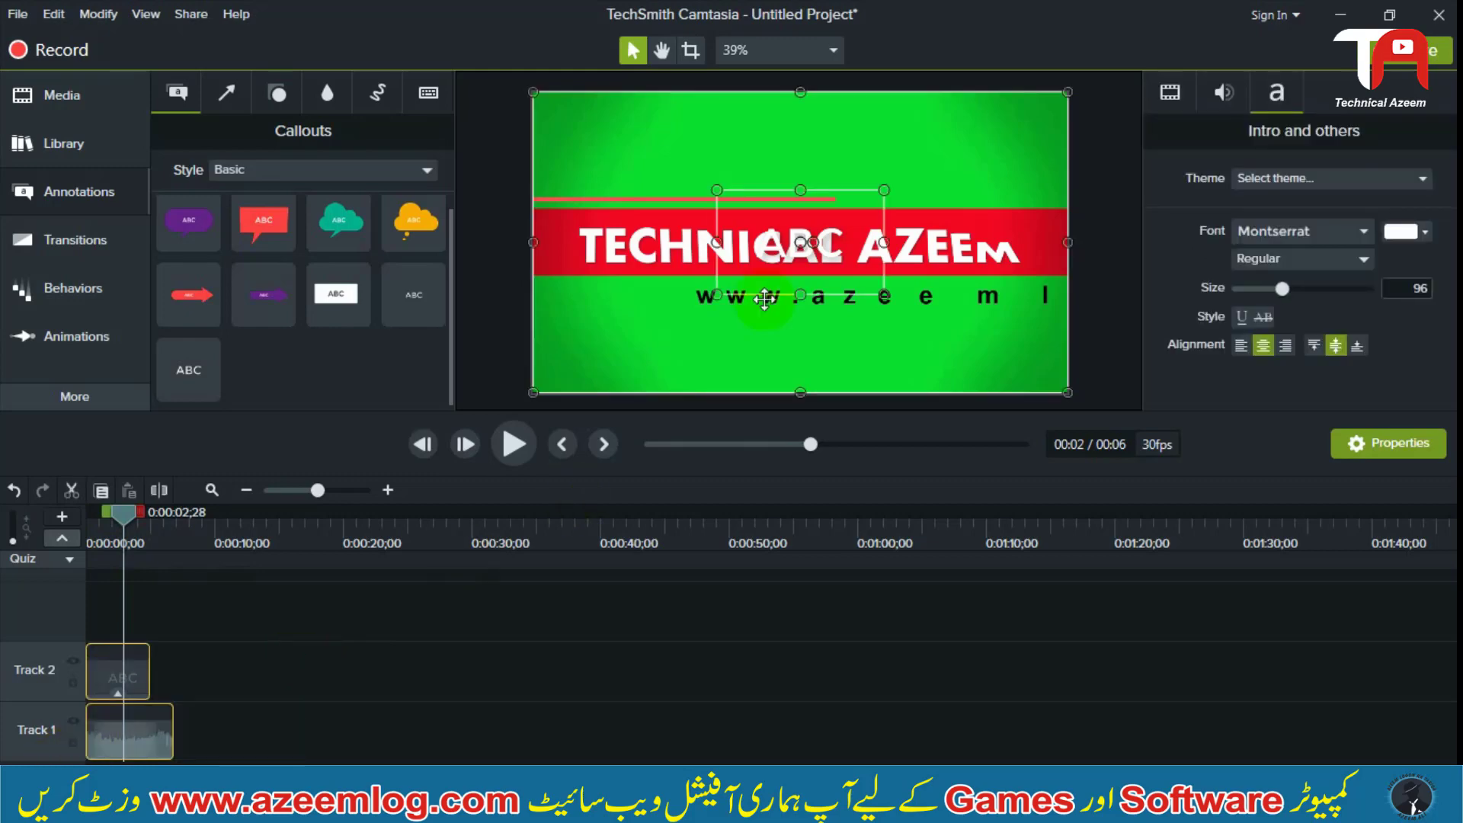
{"action": "left_click_drag", "start_coordinate": [794, 165], "coordinate": [793, 79]}
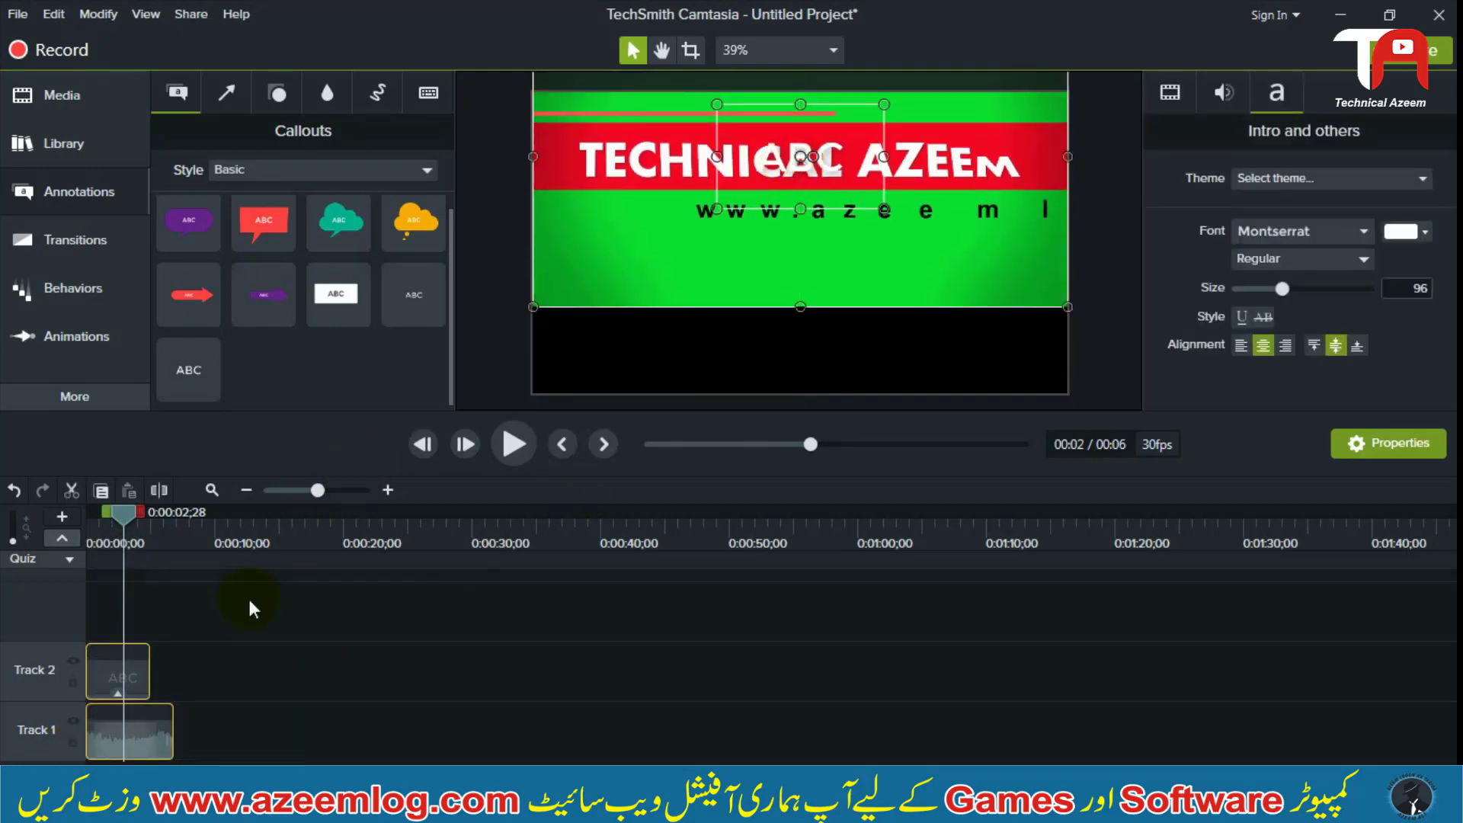
{"action": "key", "text": "ctrl+z"}
Move only the ABC callout above the red title band, roughly centred, and replace its text with "Pakistan"
{"action": "left_click_drag", "start_coordinate": [205, 654], "coordinate": [80, 670]}
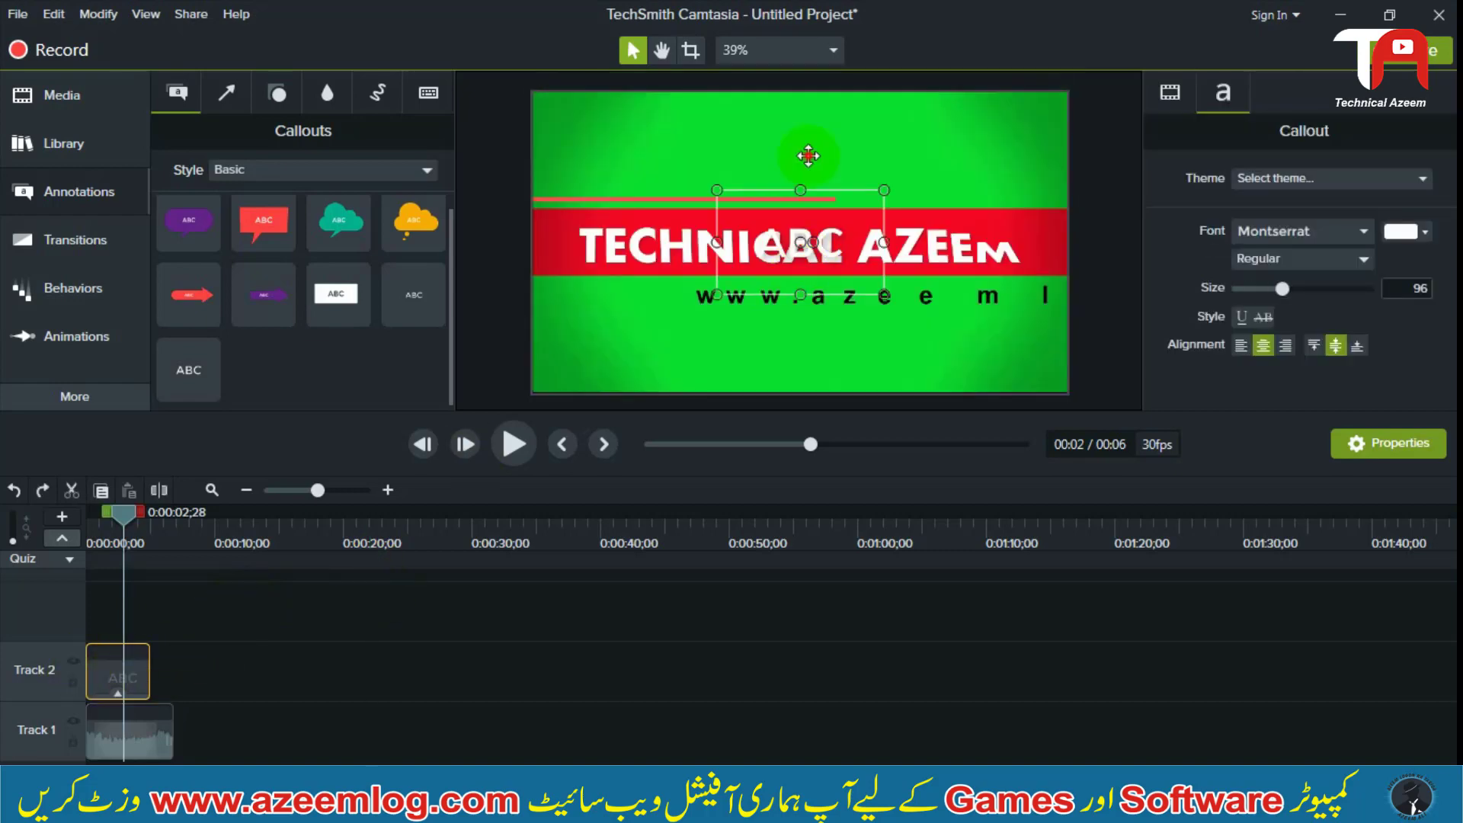
{"action": "left_click_drag", "start_coordinate": [808, 155], "coordinate": [821, 156]}
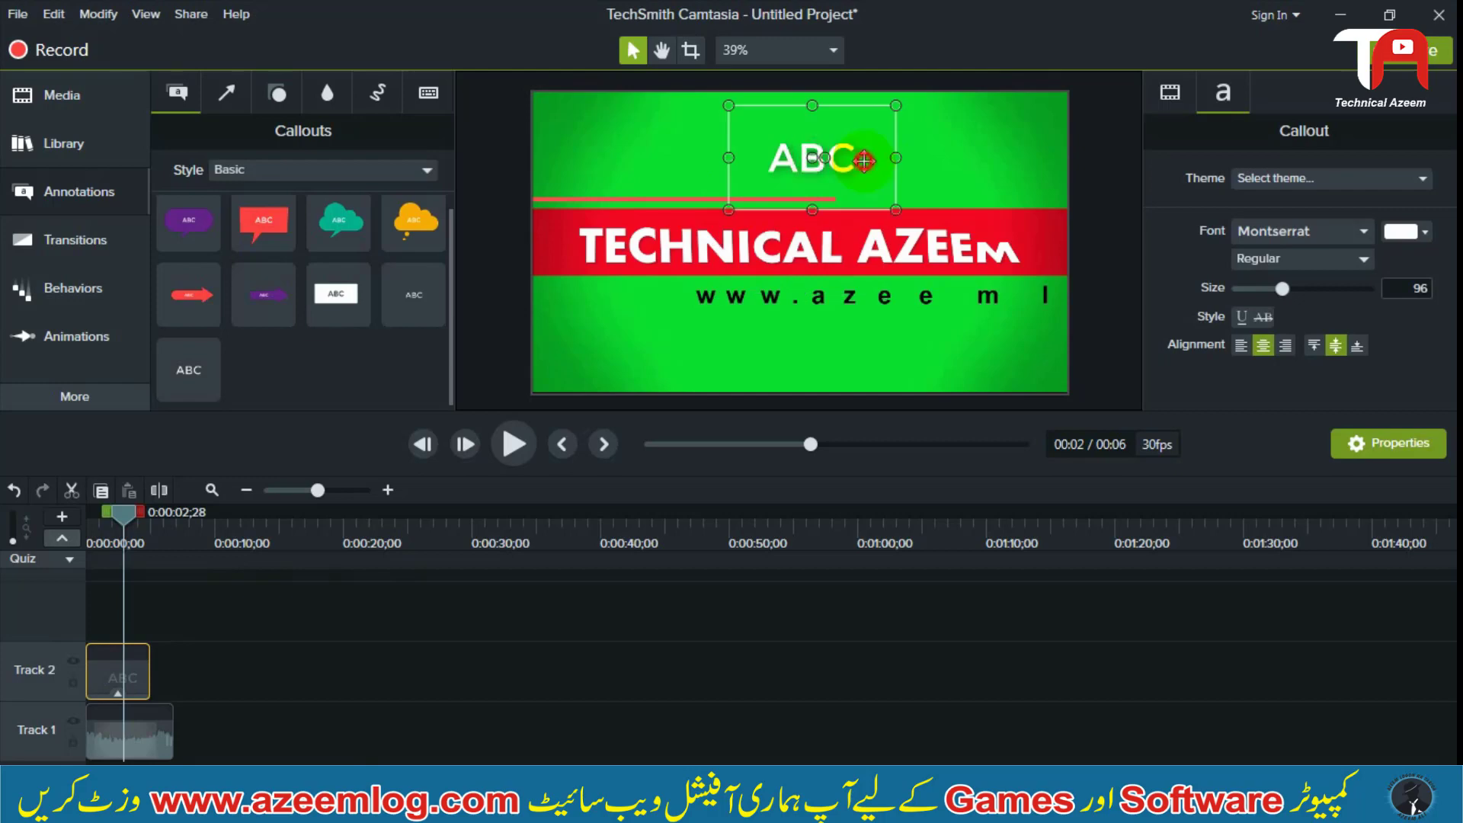
{"action": "double_click", "coordinate": [861, 160]}
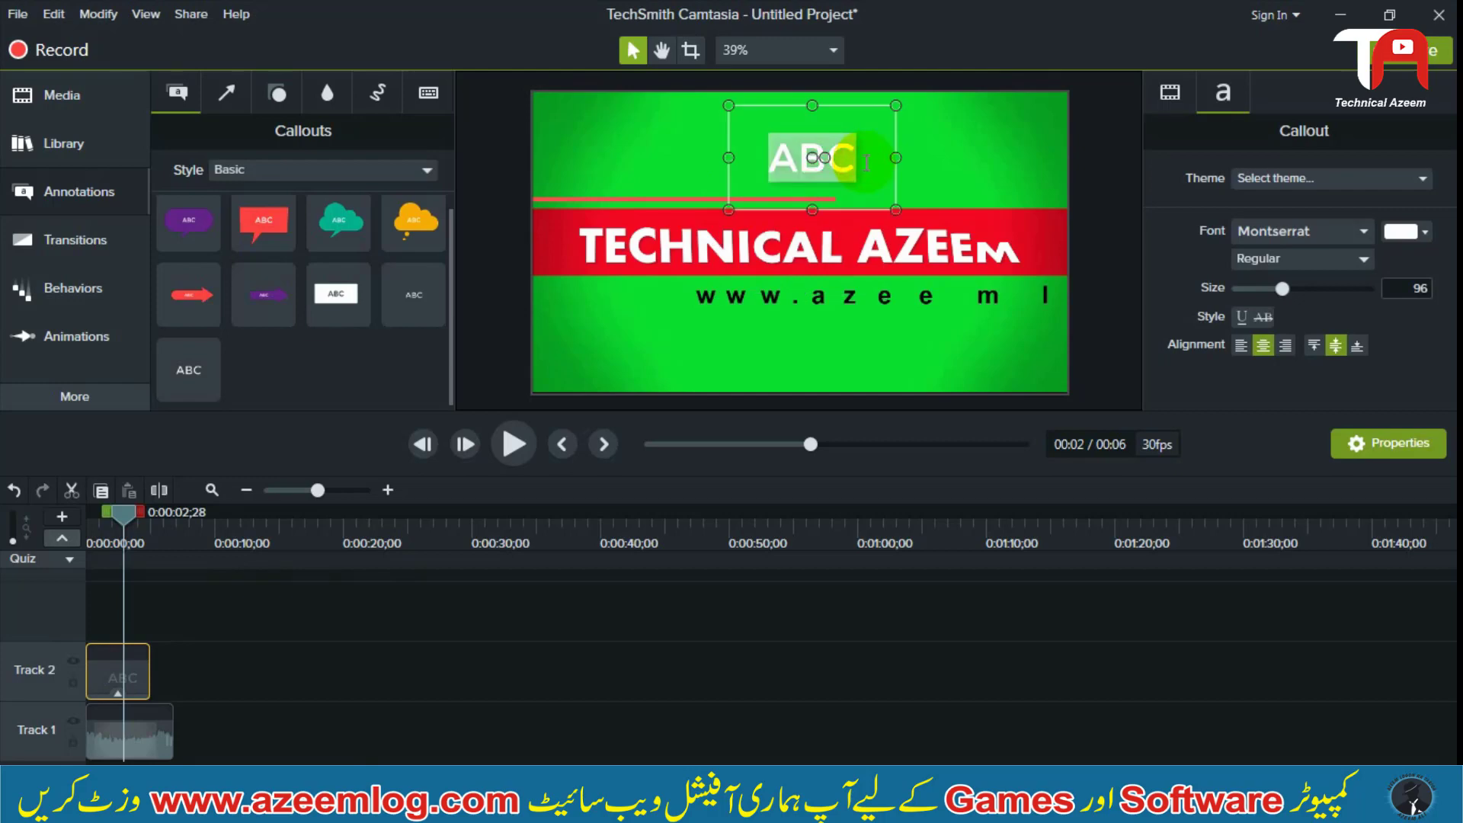
{"action": "type", "text": "Pakistan"}
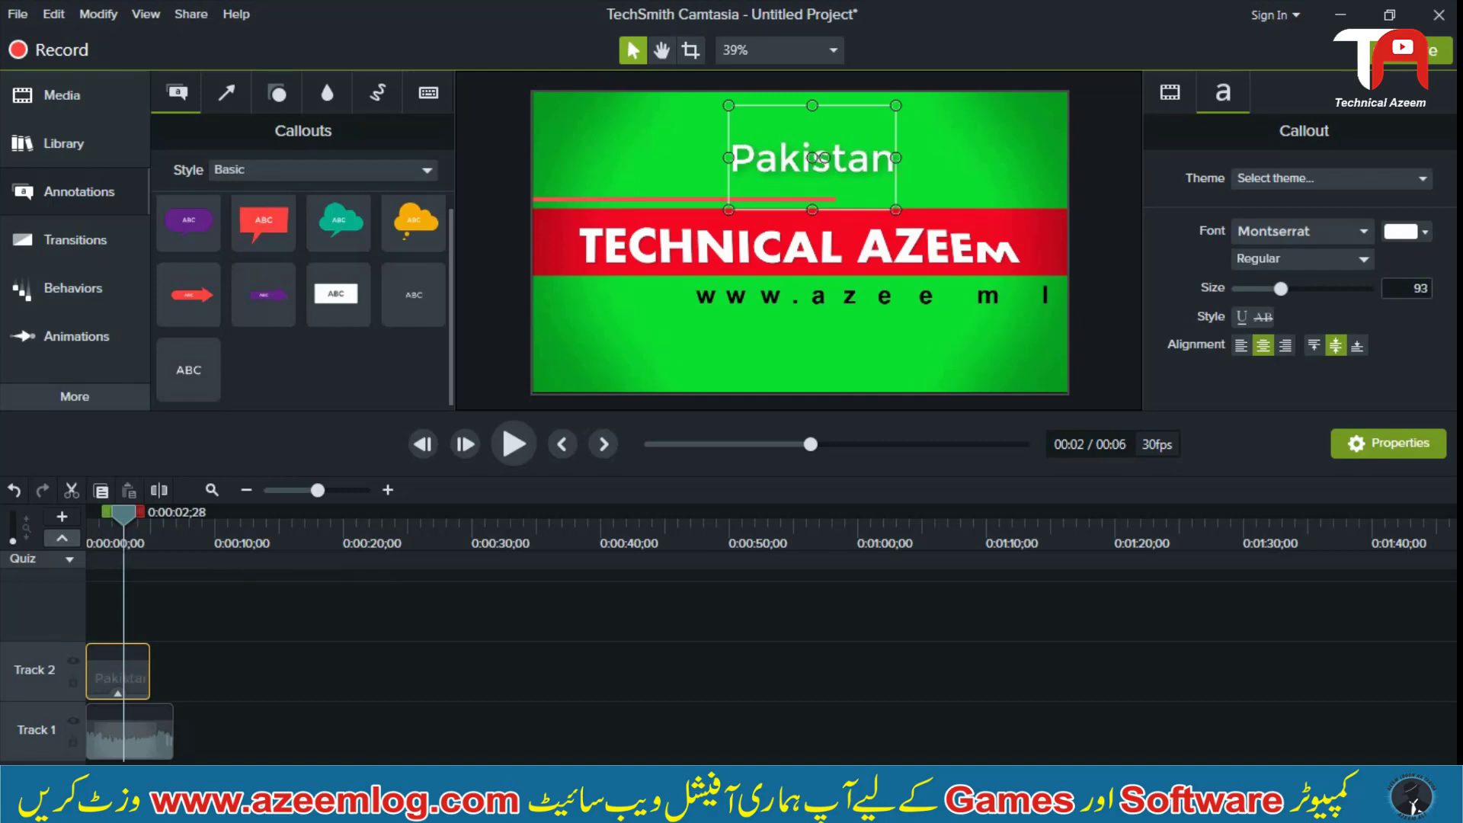
{"action": "left_click", "coordinate": [920, 631]}
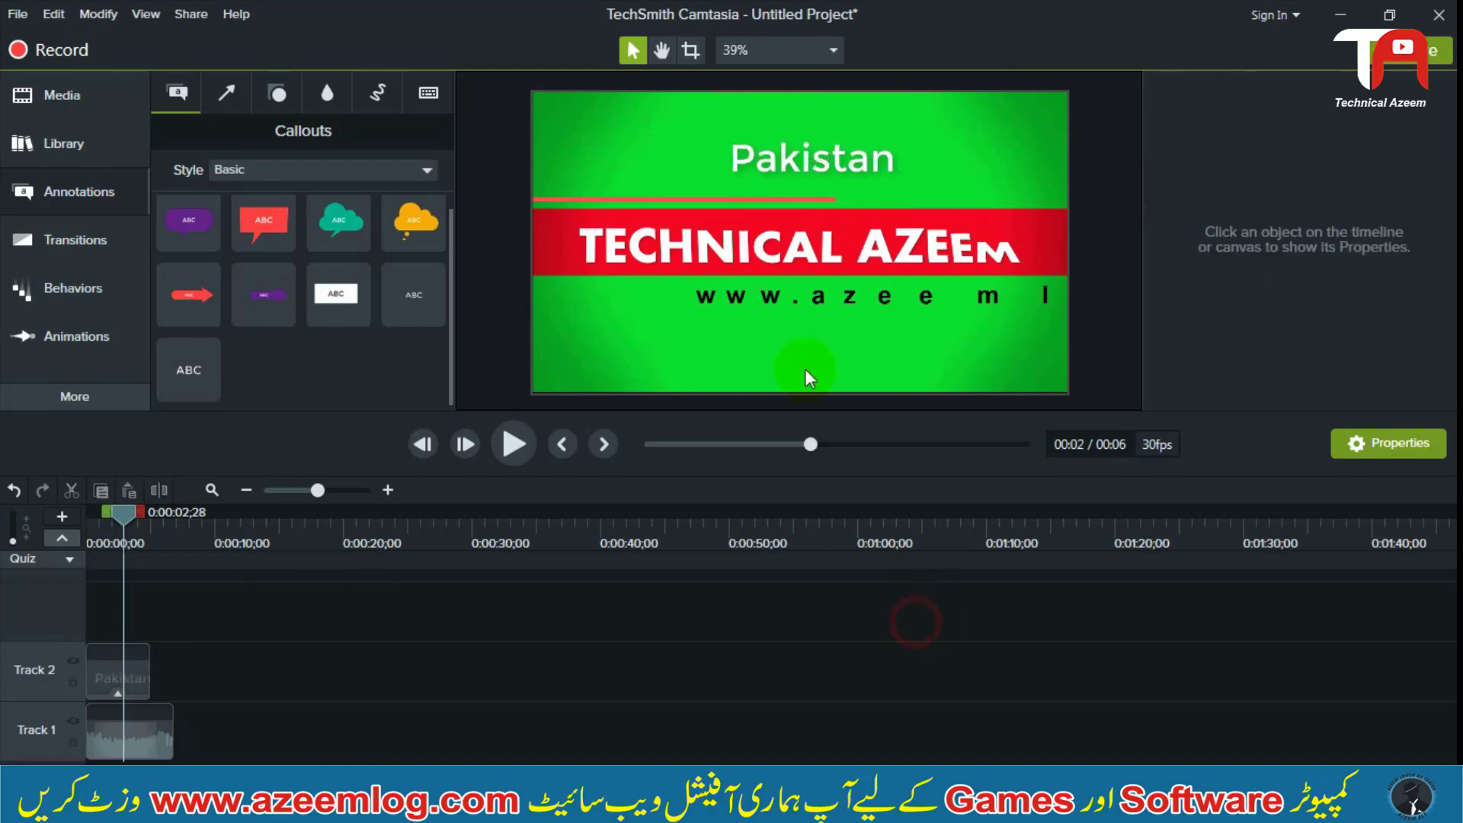
{"action": "left_click", "coordinate": [785, 162]}
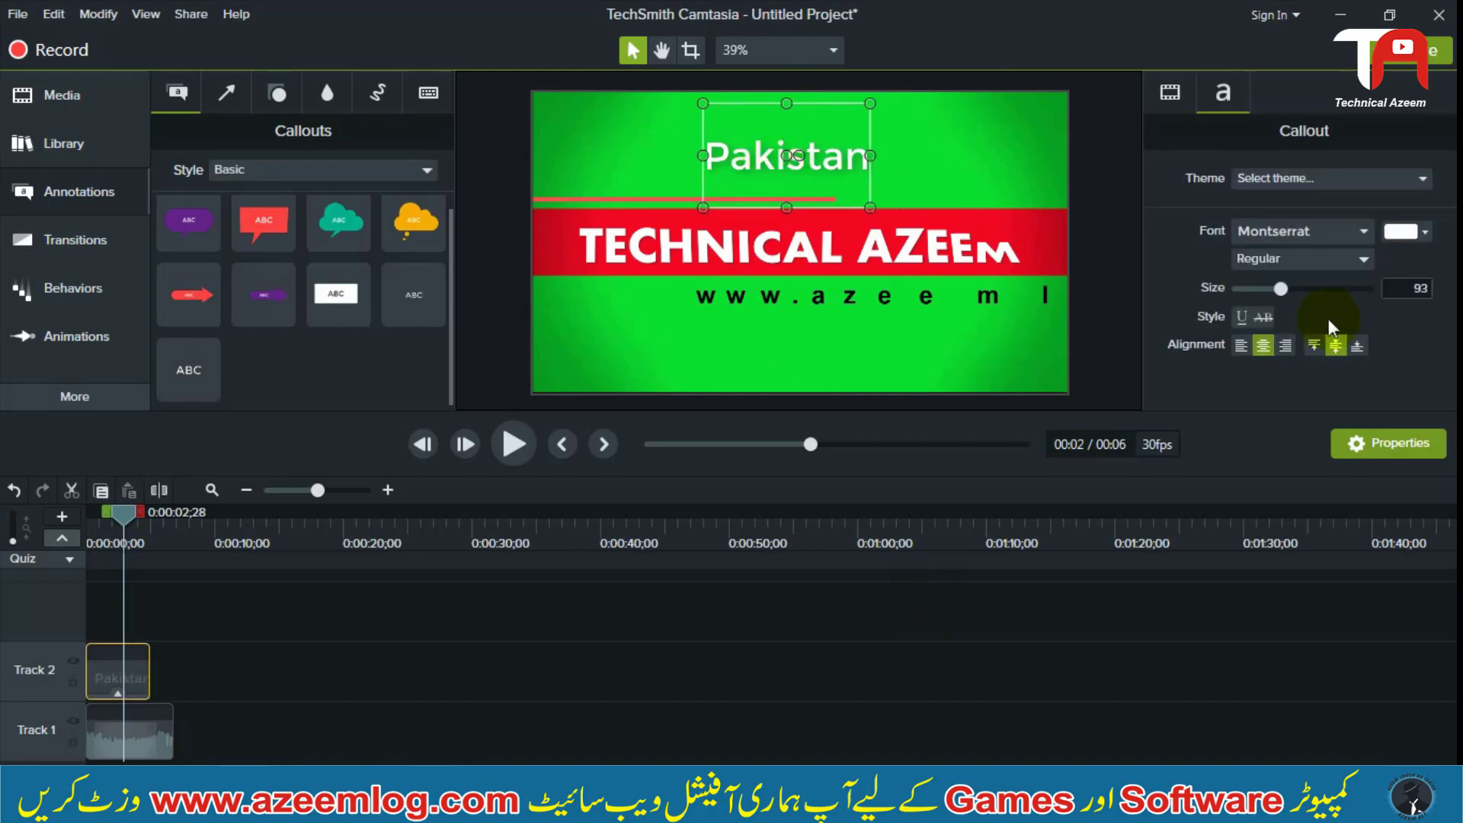
Try a red font colour (#D91818) on the Pakistan callout and return the text to white
{"action": "left_click", "coordinate": [1426, 233]}
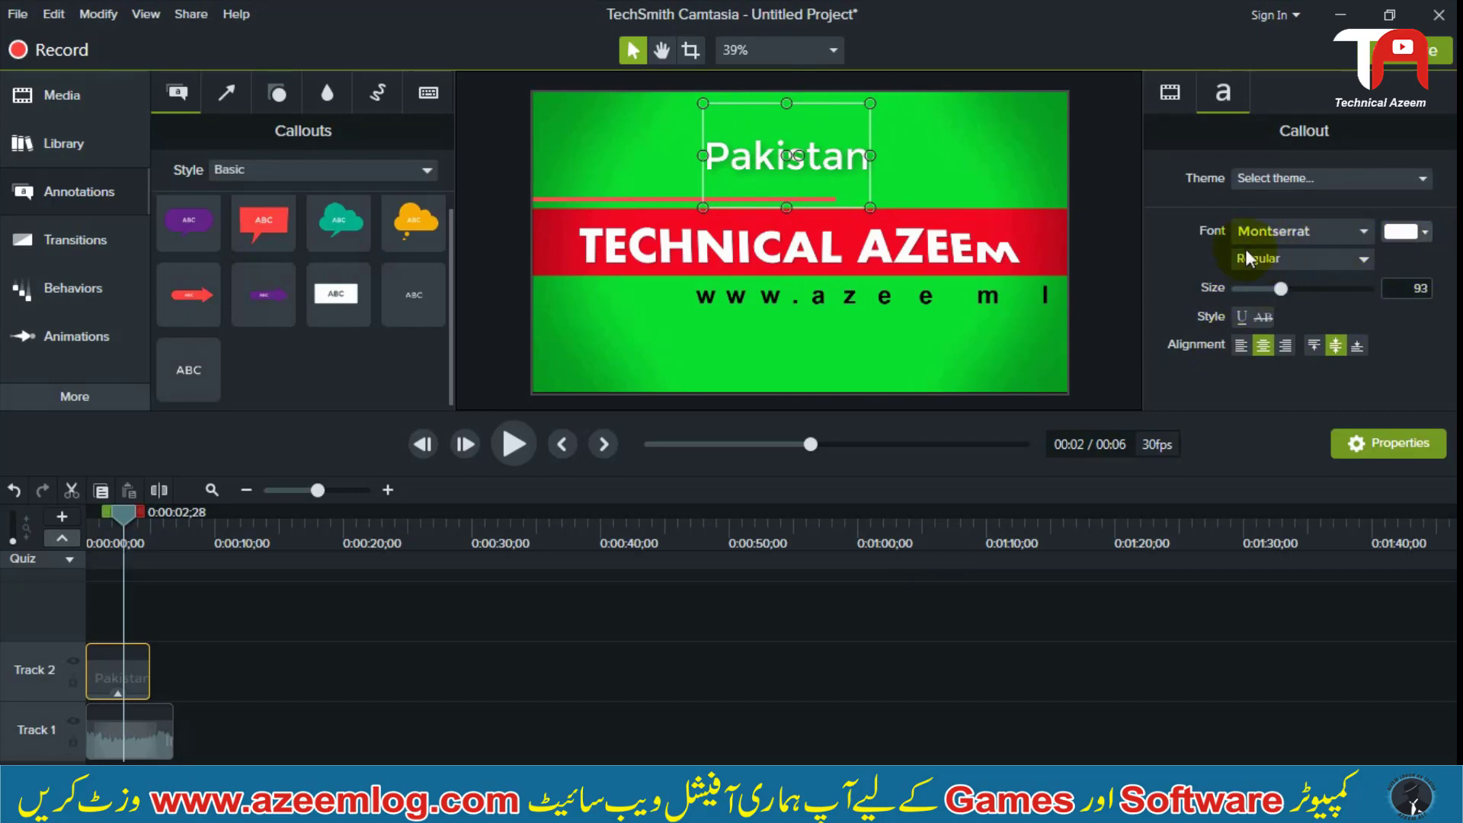
{"action": "left_click", "coordinate": [1371, 345]}
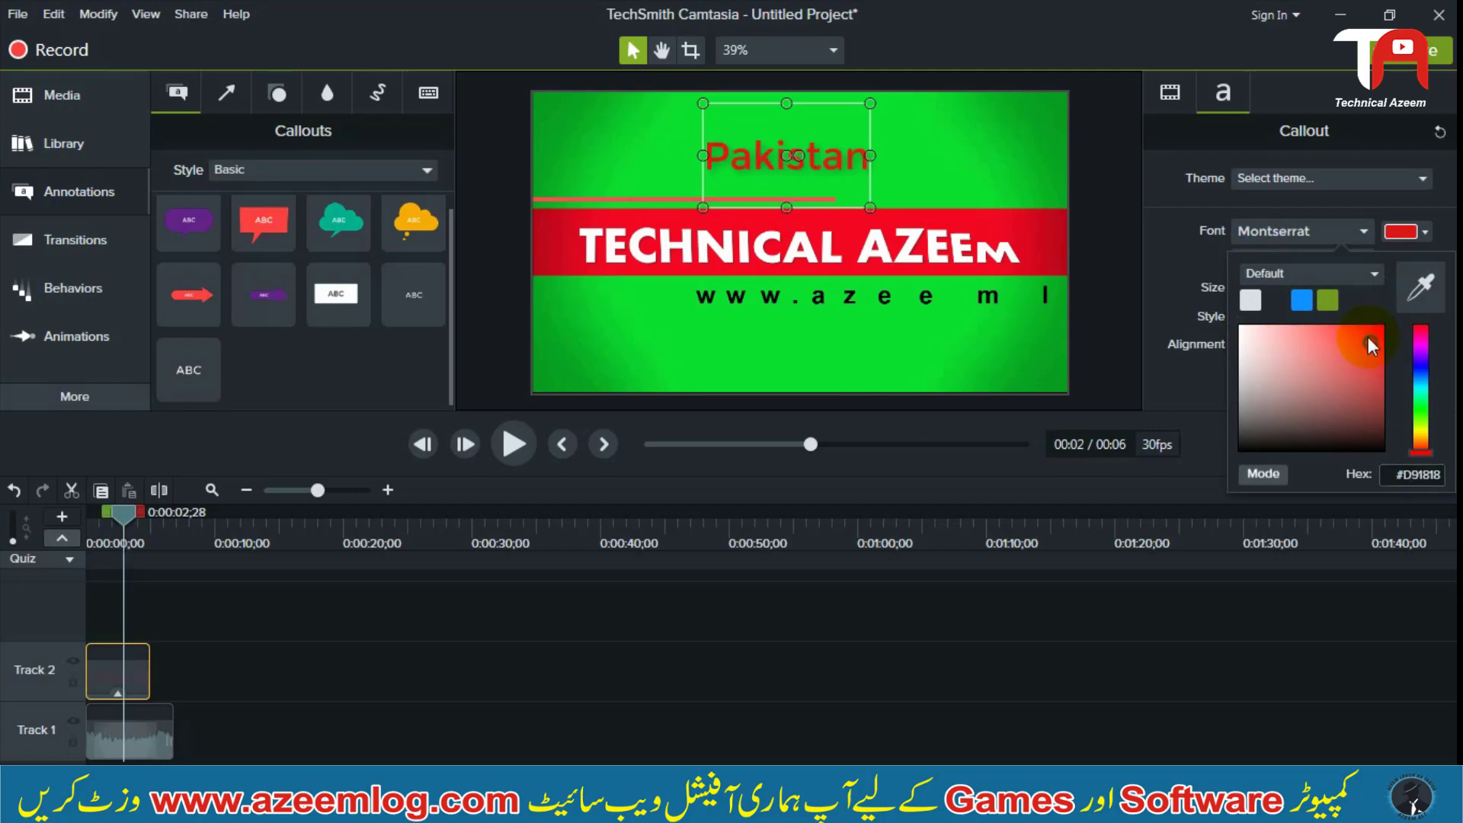
{"action": "left_click", "coordinate": [1252, 330]}
{"action": "left_click", "coordinate": [709, 624]}
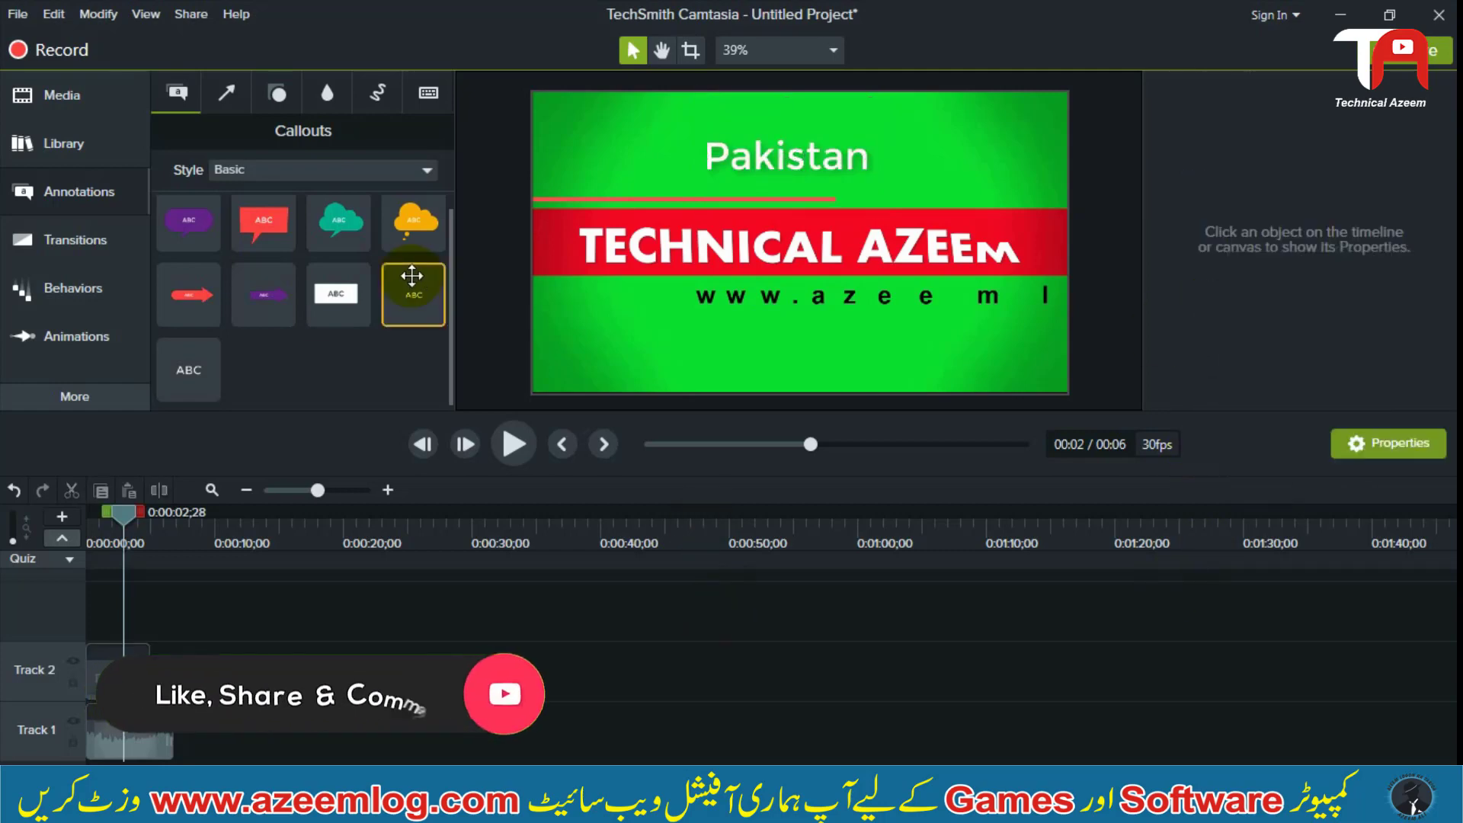
Apply the Jump And Fall behavior to the Pakistan callout on Track 2
{"action": "left_click", "coordinate": [119, 297]}
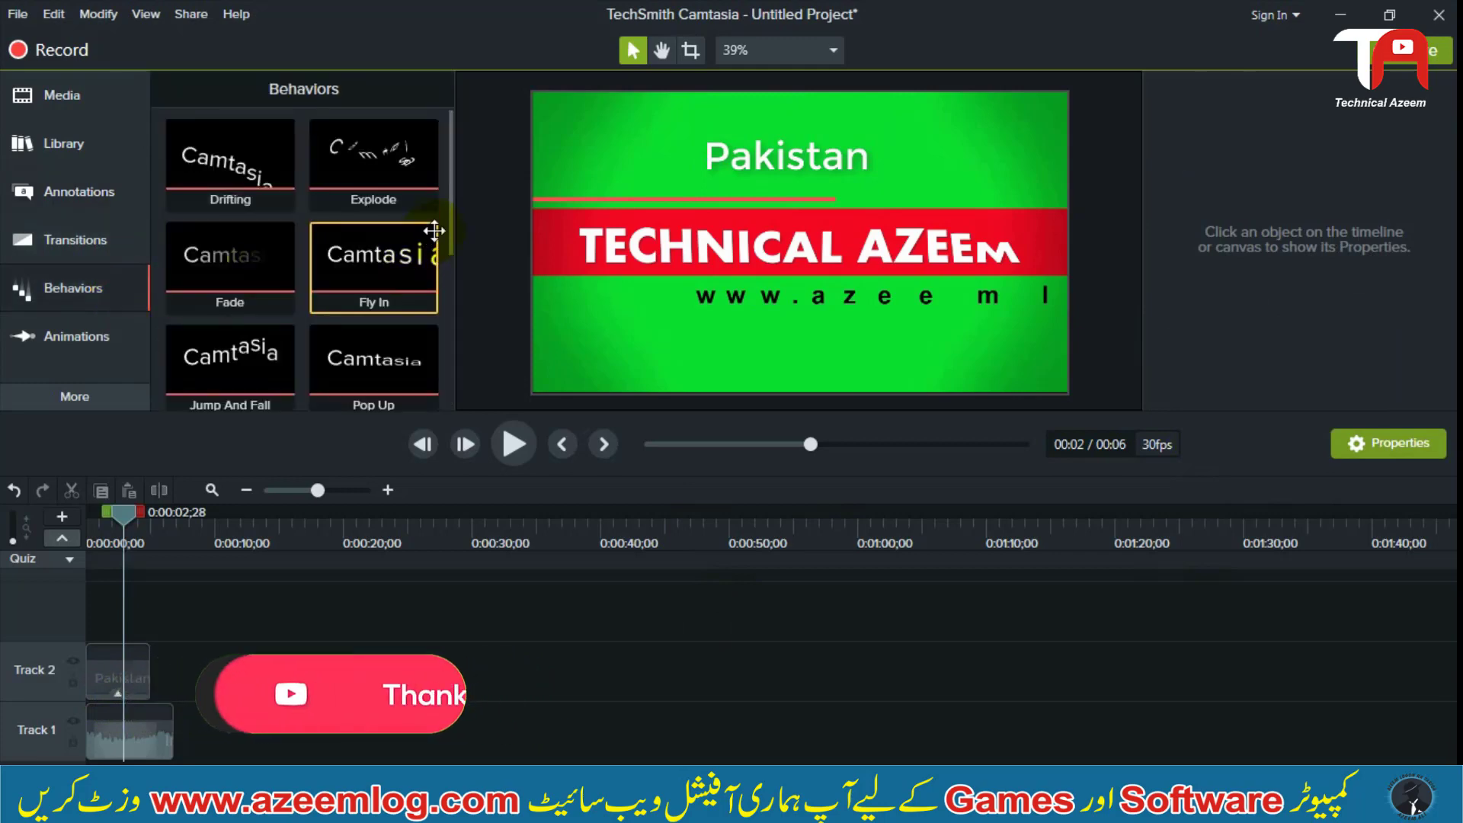
{"action": "mouse_move", "coordinate": [448, 212]}
{"action": "left_mouse_down"}
{"action": "mouse_move", "coordinate": [442, 336]}
{"action": "mouse_move", "coordinate": [456, 382]}
{"action": "mouse_move", "coordinate": [451, 241]}
{"action": "left_mouse_up"}
{"action": "left_click_drag", "start_coordinate": [252, 314], "coordinate": [121, 665]}
{"action": "left_click", "coordinate": [203, 661]}
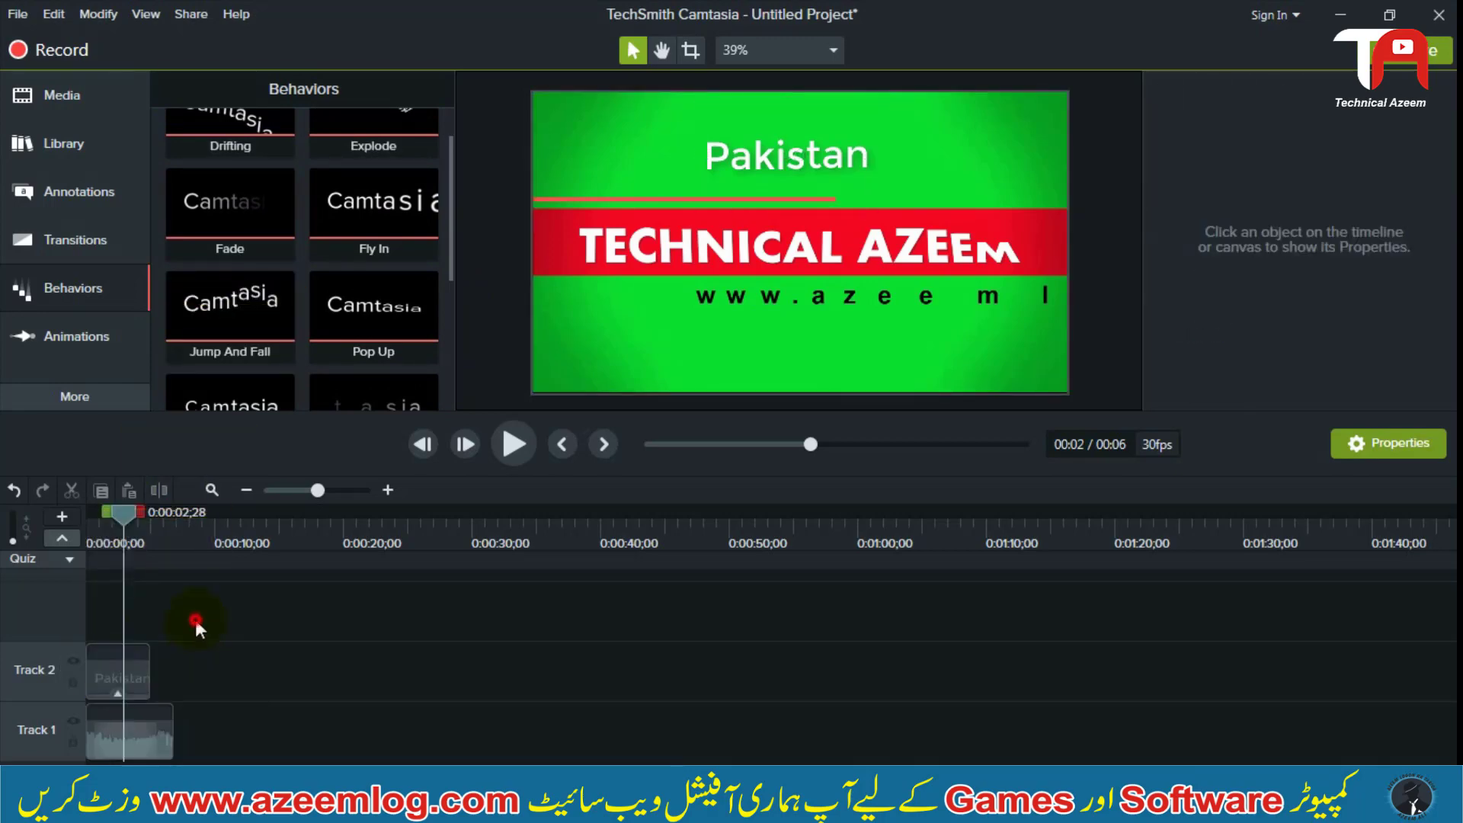
Play the timeline from near its start to preview the Pakistan callout's entrance and exit animation
{"action": "left_click_drag", "start_coordinate": [156, 533], "coordinate": [99, 516]}
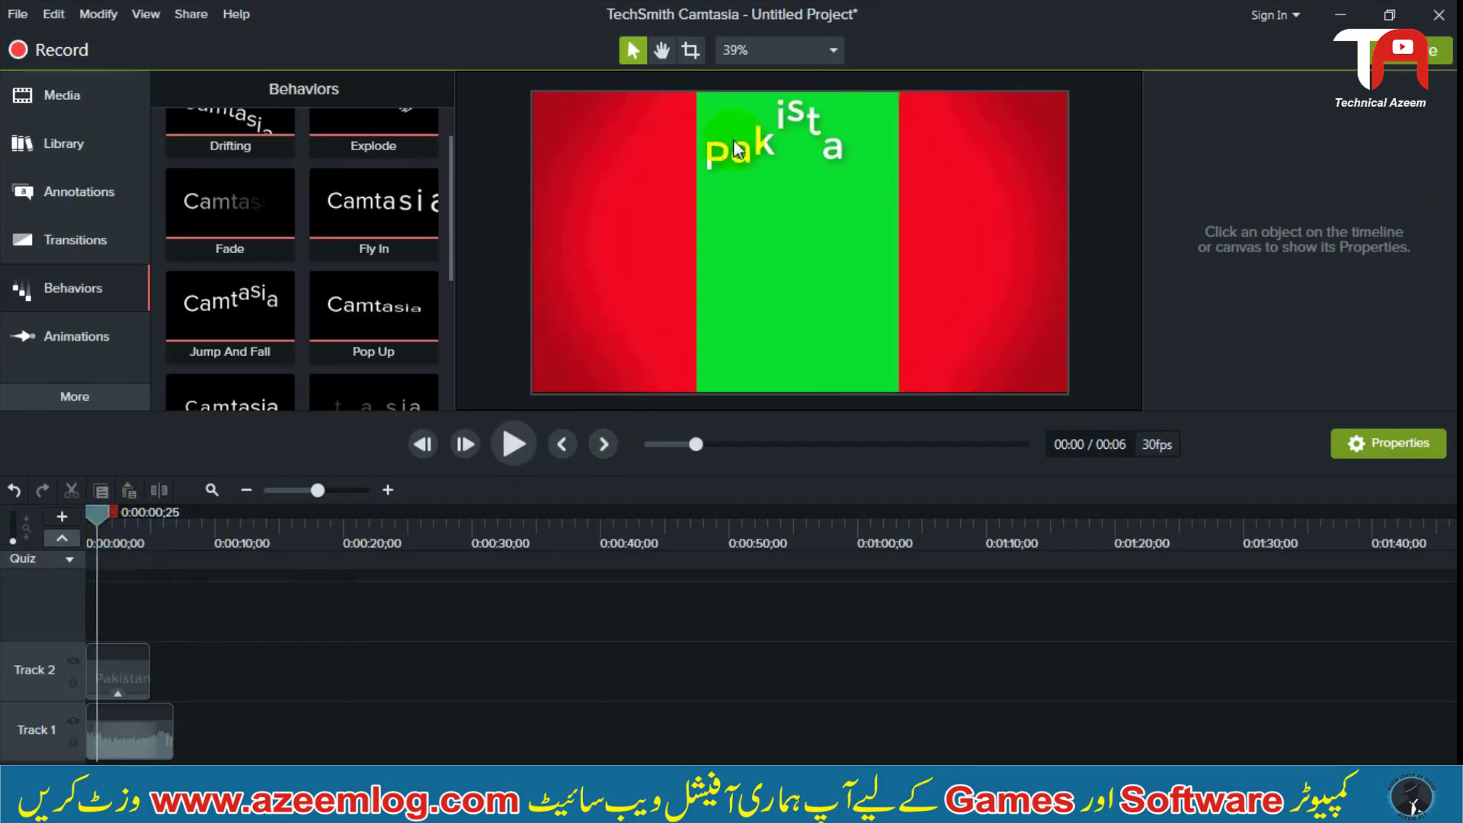
{"action": "left_click", "coordinate": [515, 444]}
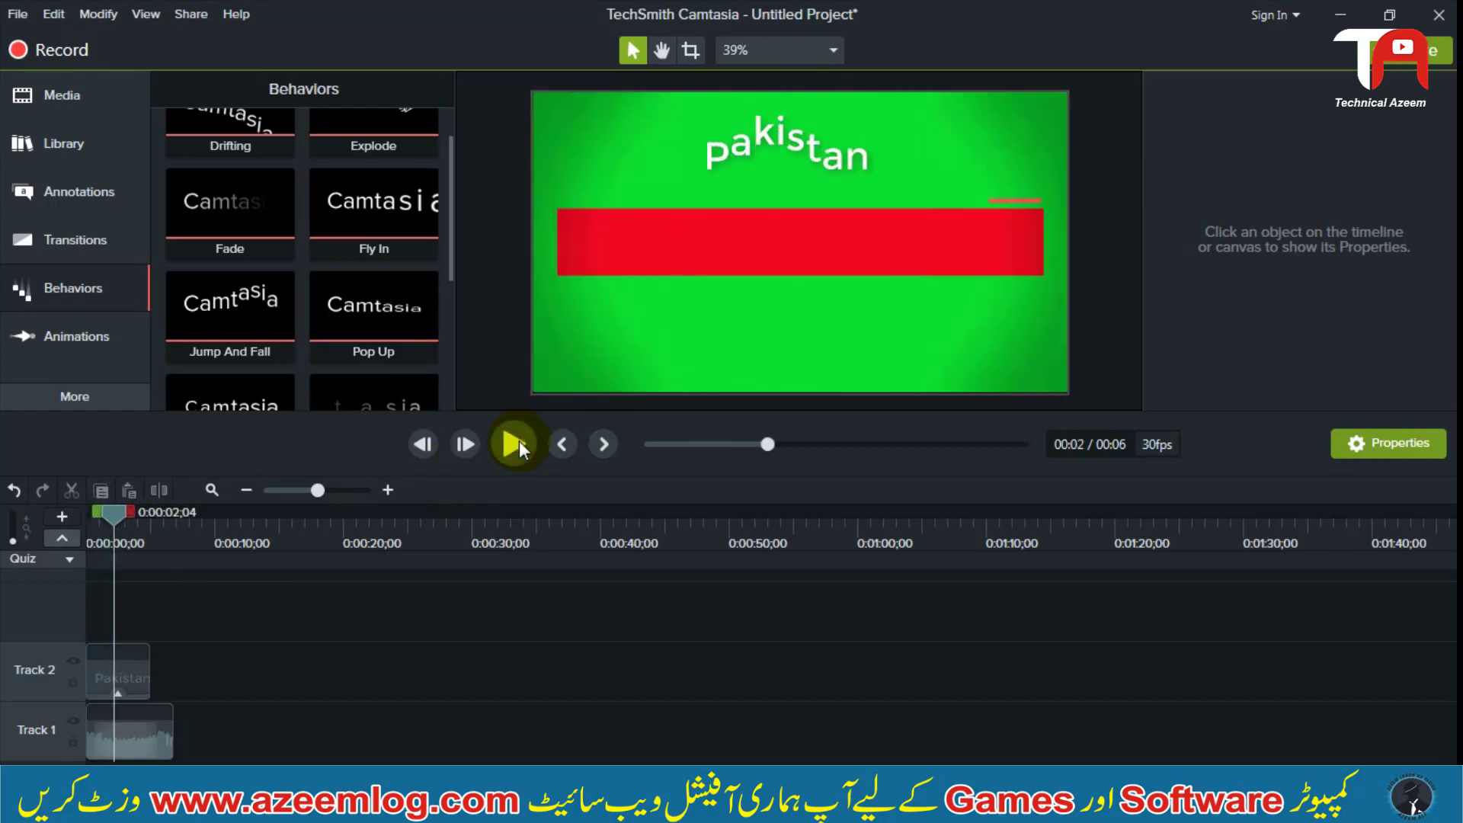
{"action": "left_click", "coordinate": [516, 444]}
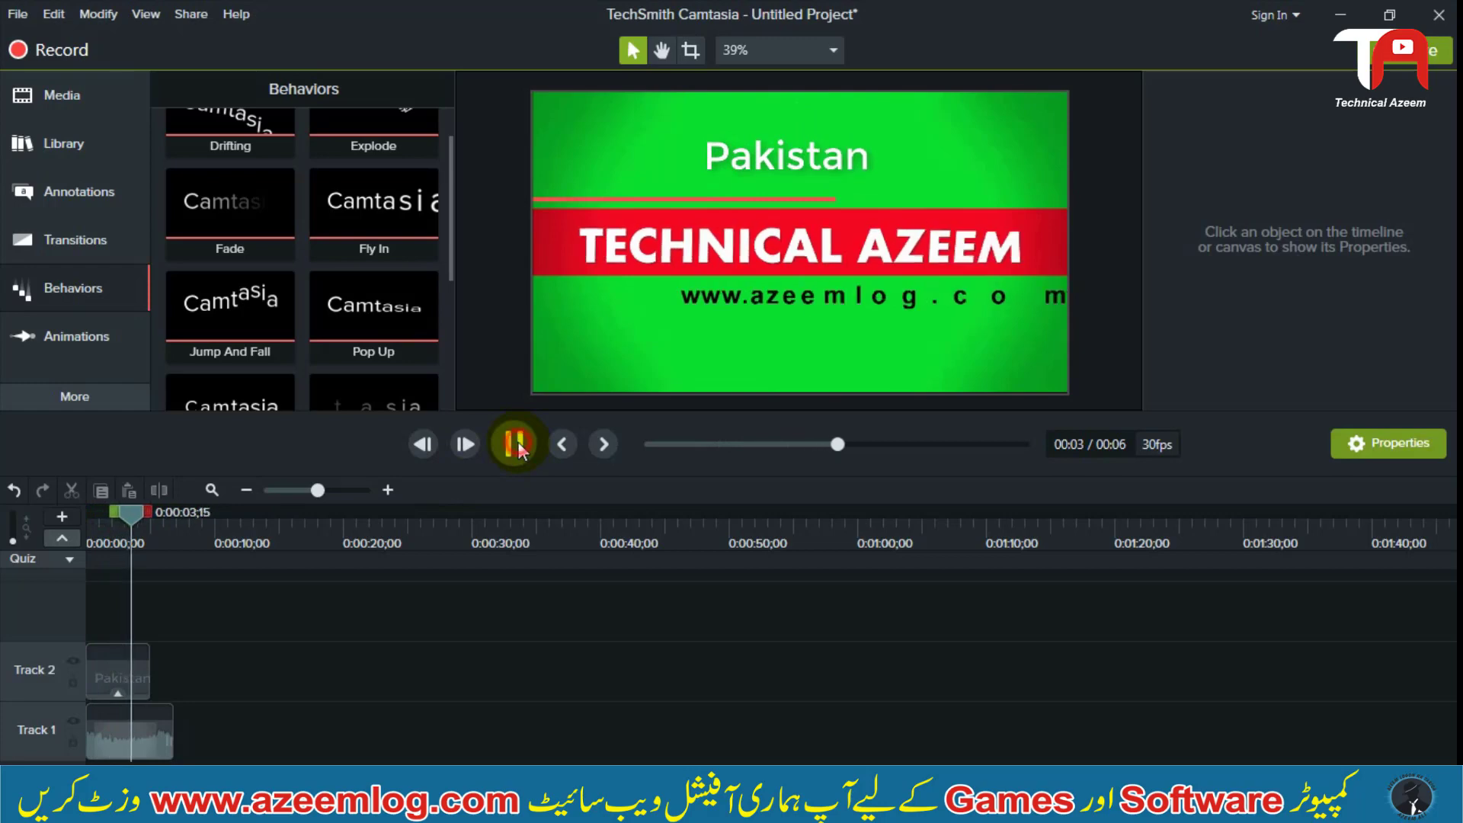
{"action": "left_click", "coordinate": [516, 445]}
{"action": "left_click", "coordinate": [61, 538]}
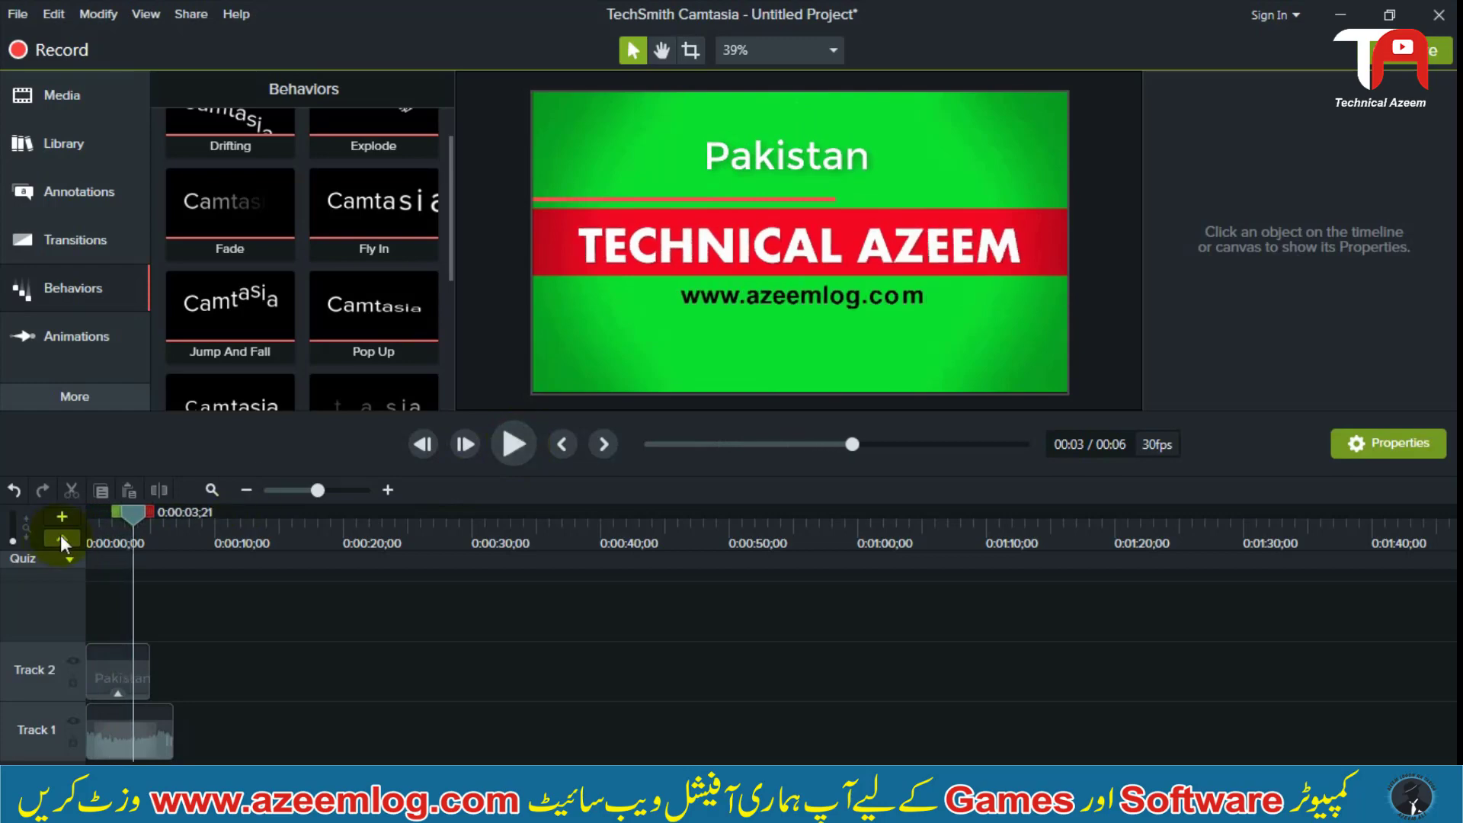
{"action": "left_click", "coordinate": [515, 445]}
{"action": "left_click", "coordinate": [515, 445]}
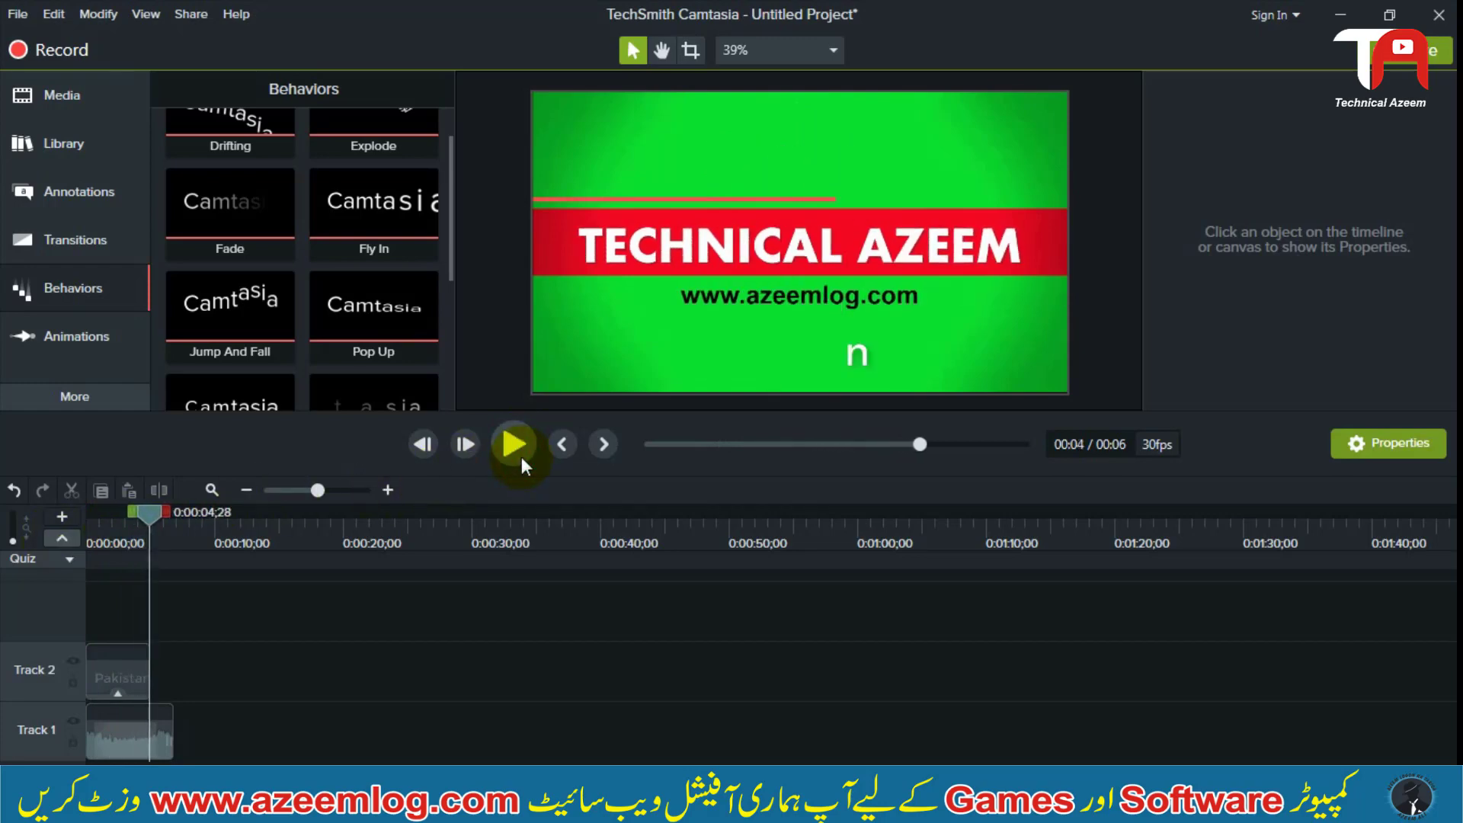
Look through the remaining behavior presets, from Drifting and Explode down to Sliding
{"action": "left_click", "coordinate": [340, 639]}
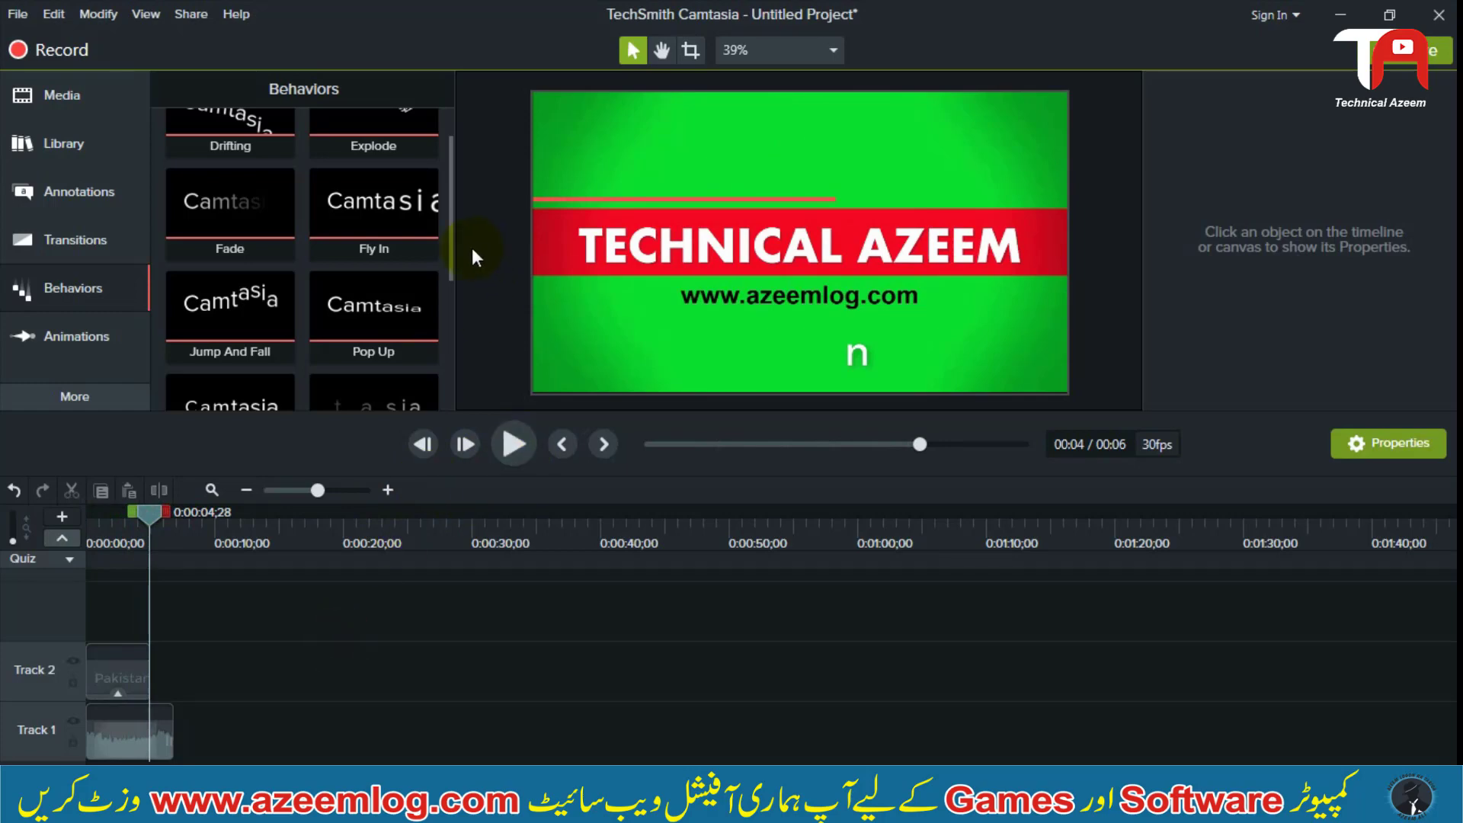
{"action": "scroll", "coordinate": [455, 245], "scroll_direction": "up", "scroll_amount": 2}
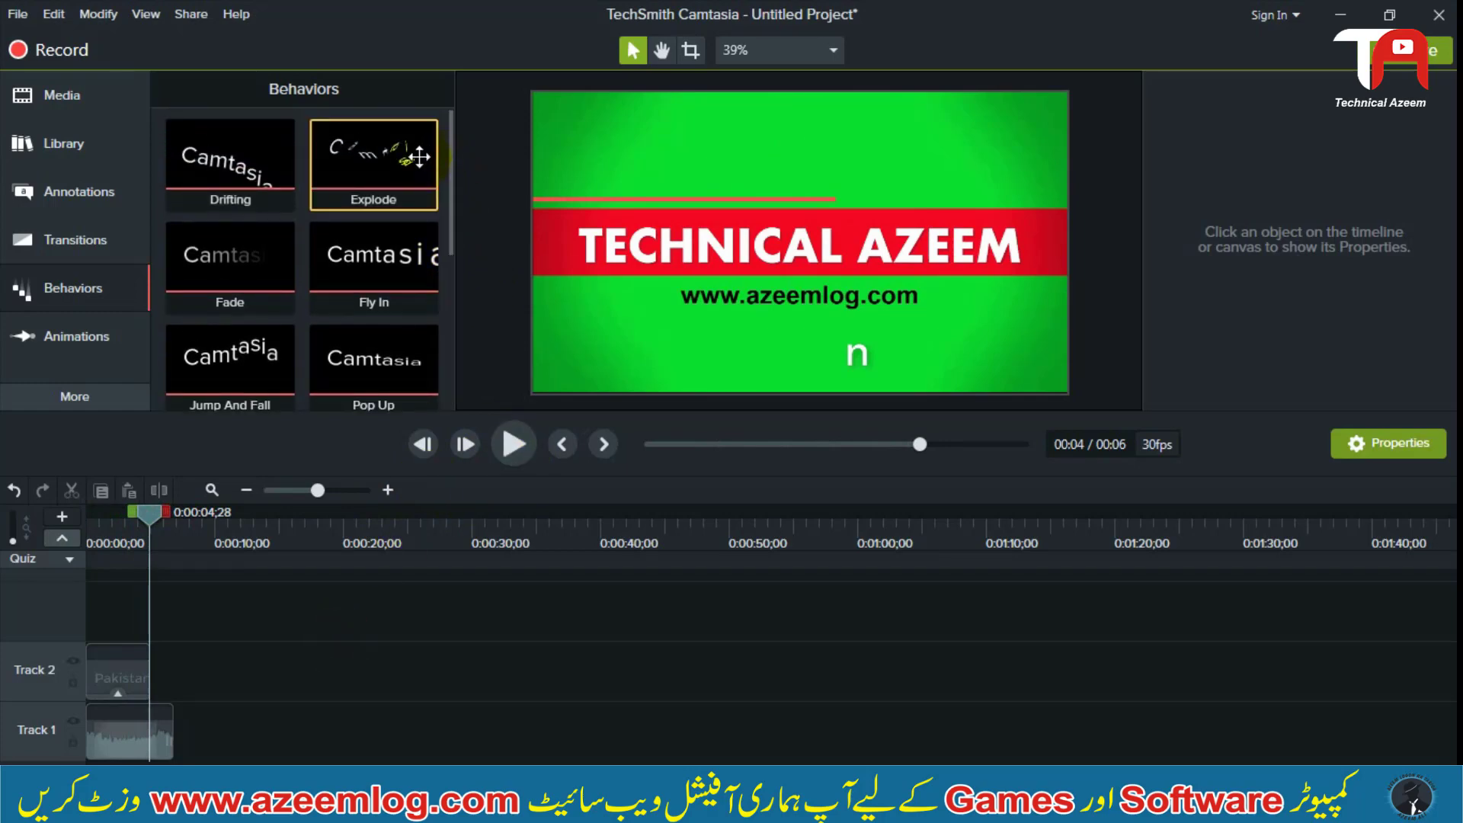
{"action": "left_click_drag", "start_coordinate": [450, 183], "coordinate": [438, 359]}
Review the In, During and Out settings of the Pakistan callout's Jump And Fall behavior, including the Out style and type options
{"action": "left_click", "coordinate": [130, 667]}
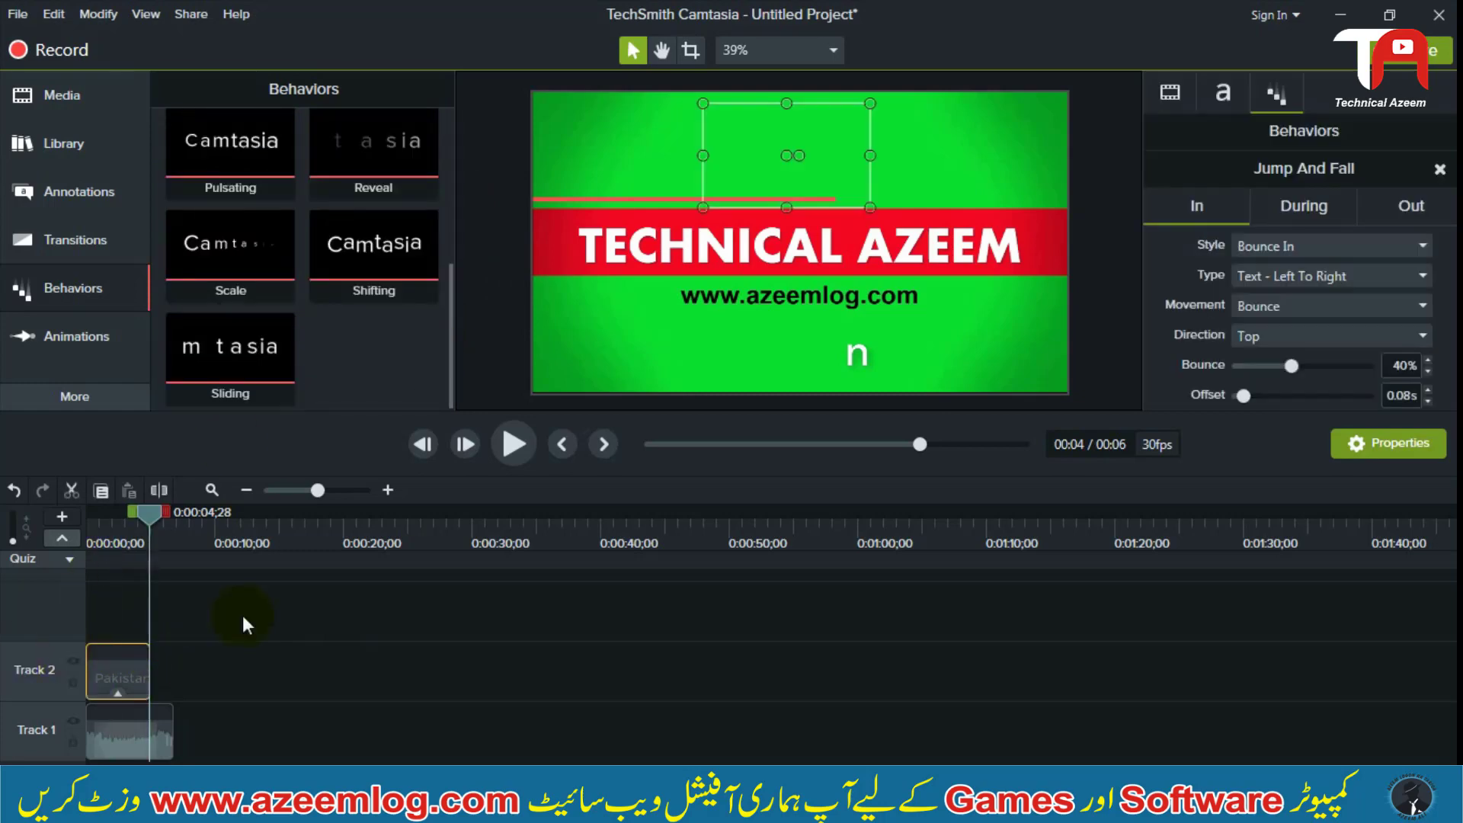
{"action": "left_click_drag", "start_coordinate": [1455, 359], "coordinate": [1455, 369]}
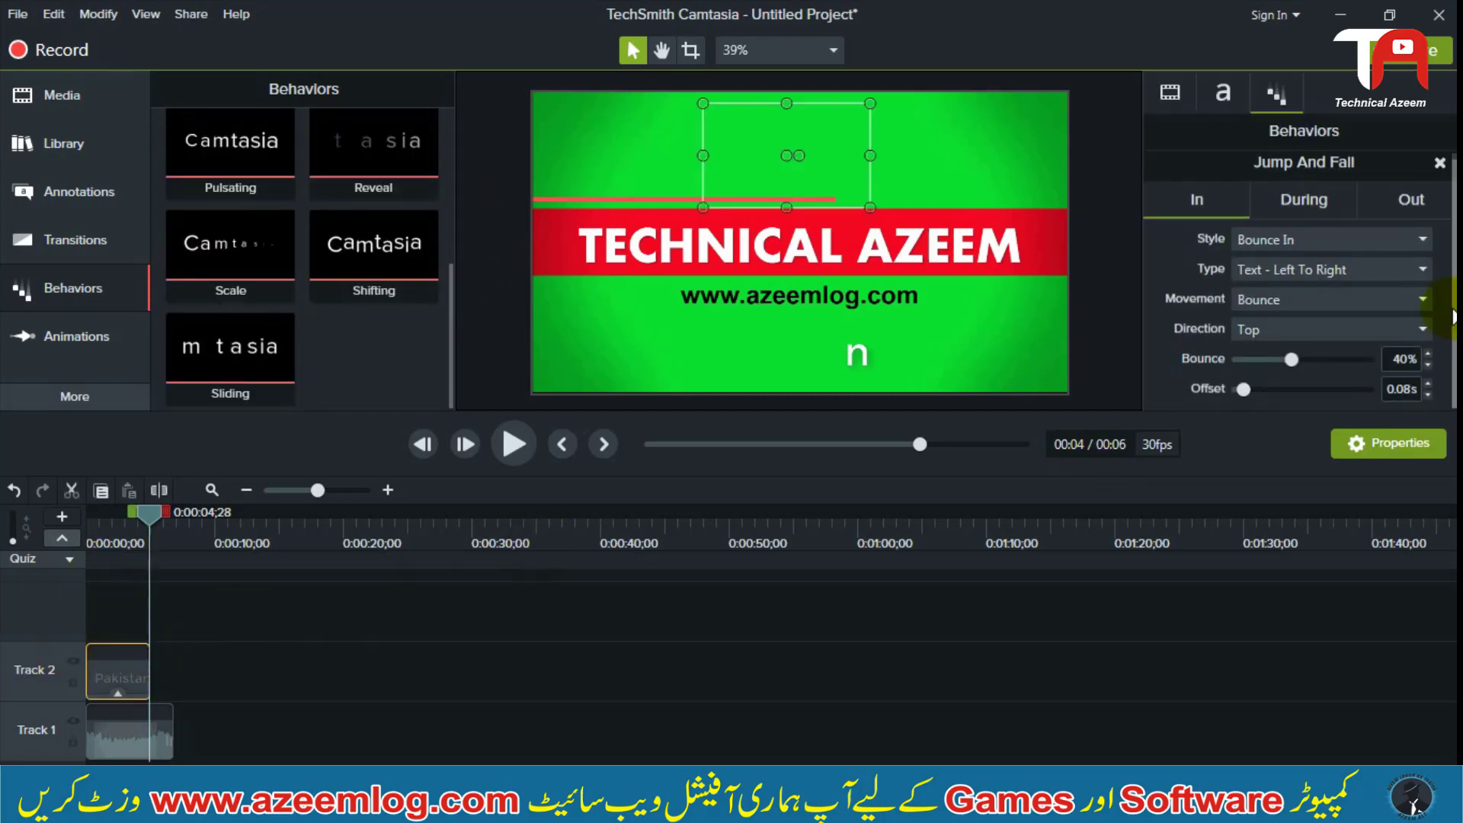
{"action": "left_click", "coordinate": [1306, 203]}
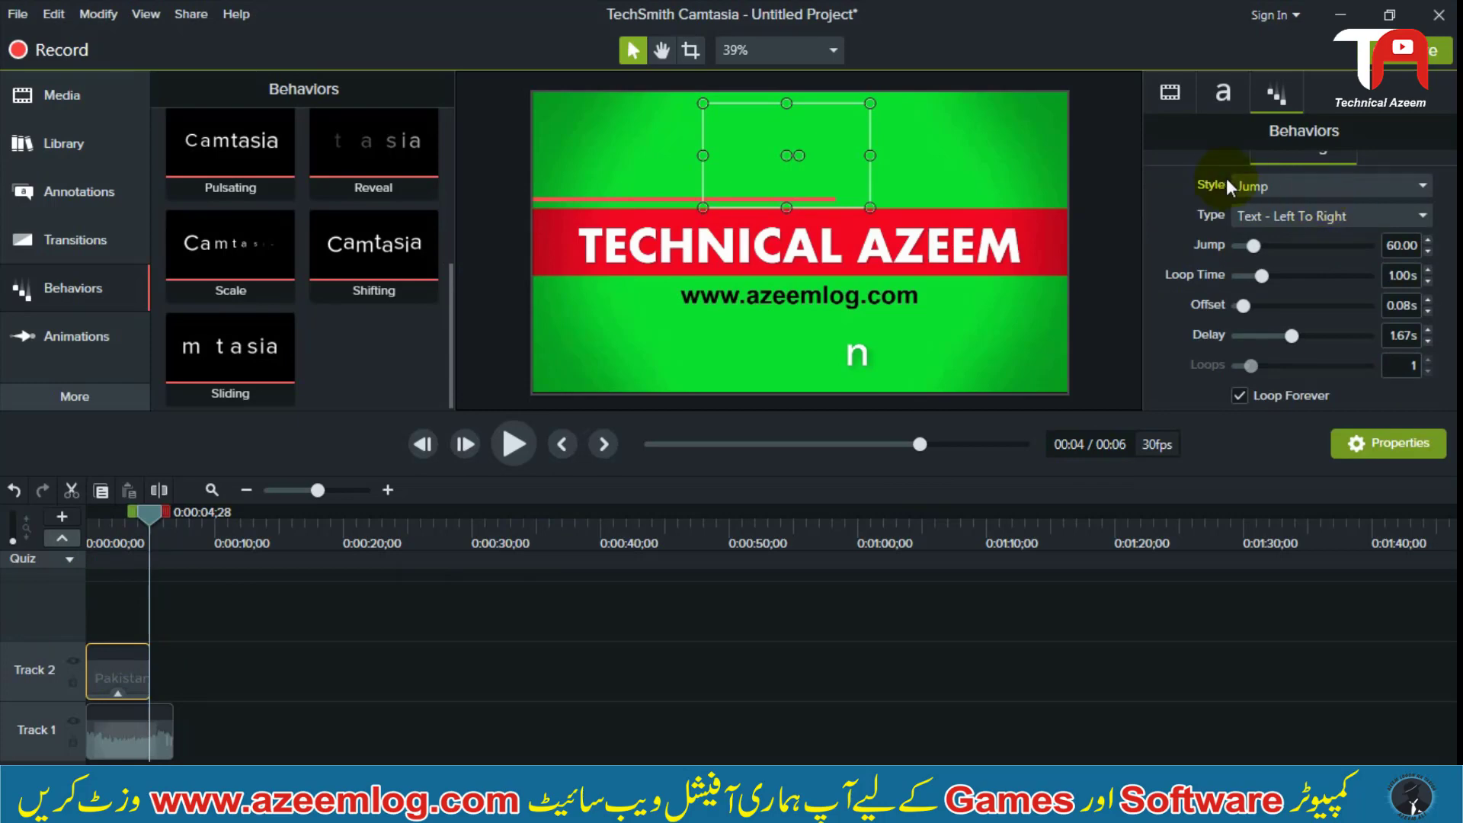
{"action": "scroll", "coordinate": [1296, 244], "scroll_direction": "up", "scroll_amount": 2}
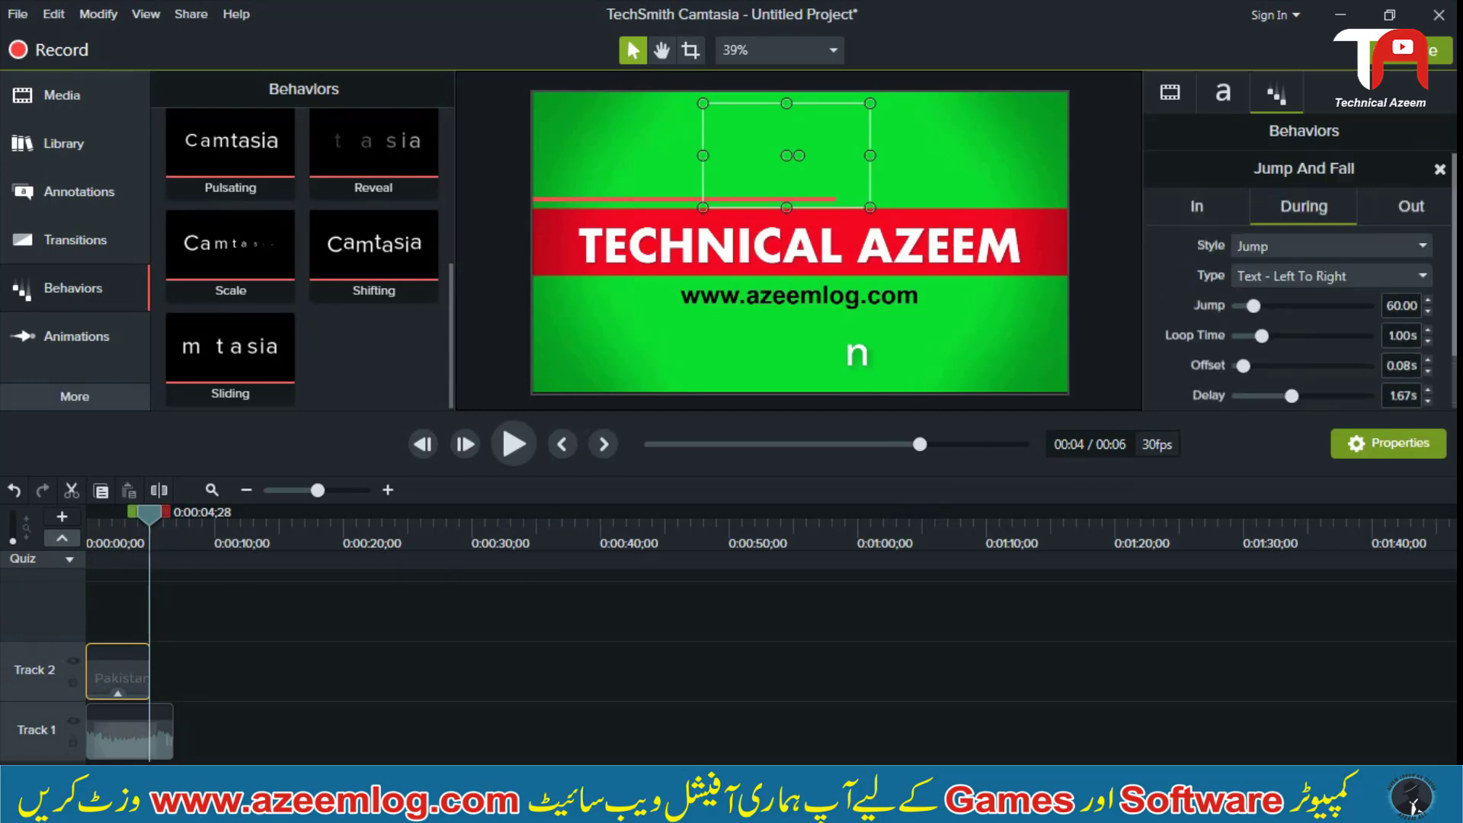
{"action": "left_click", "coordinate": [1412, 206]}
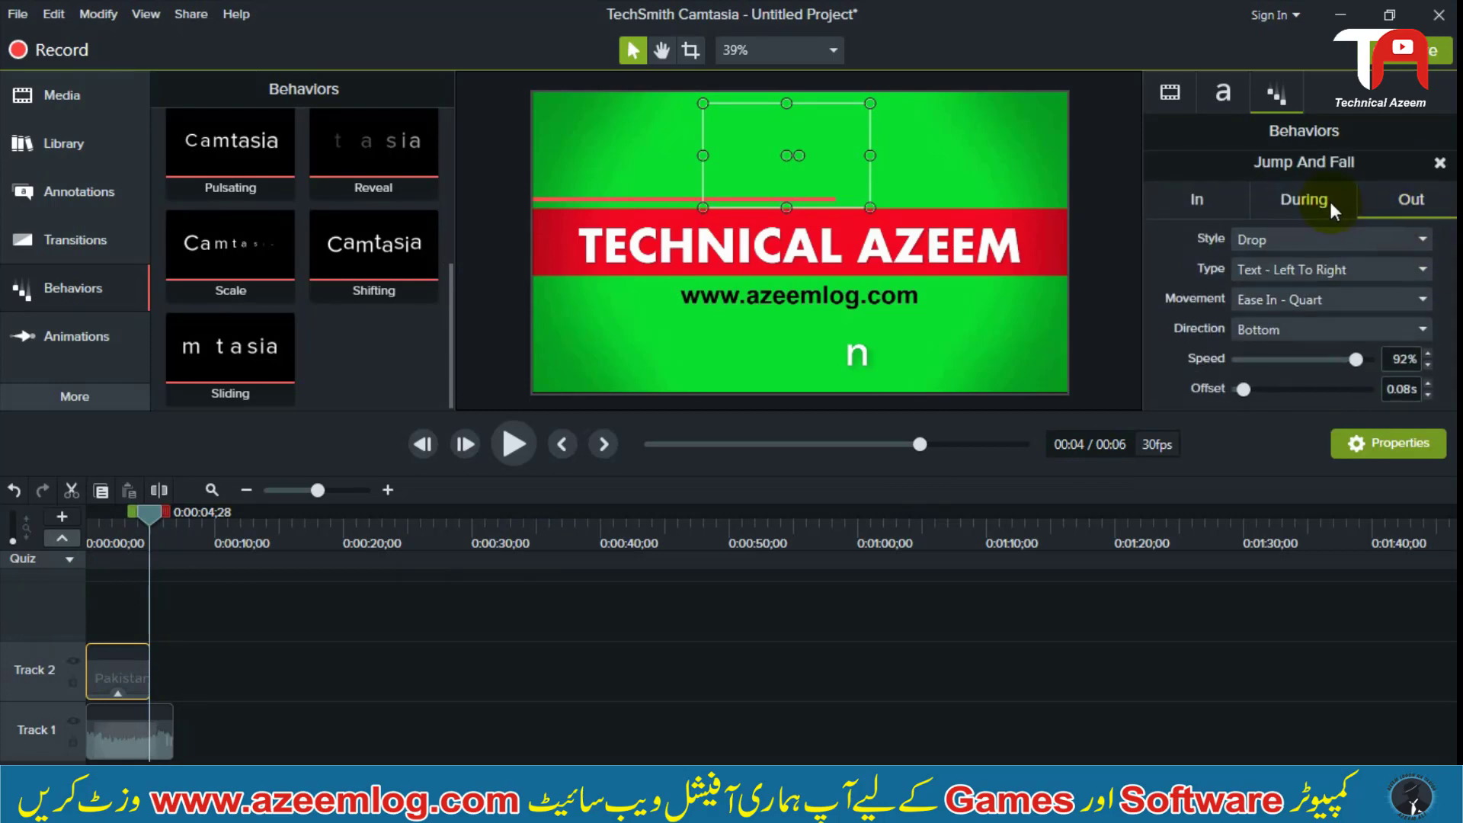
{"action": "left_click", "coordinate": [1338, 236]}
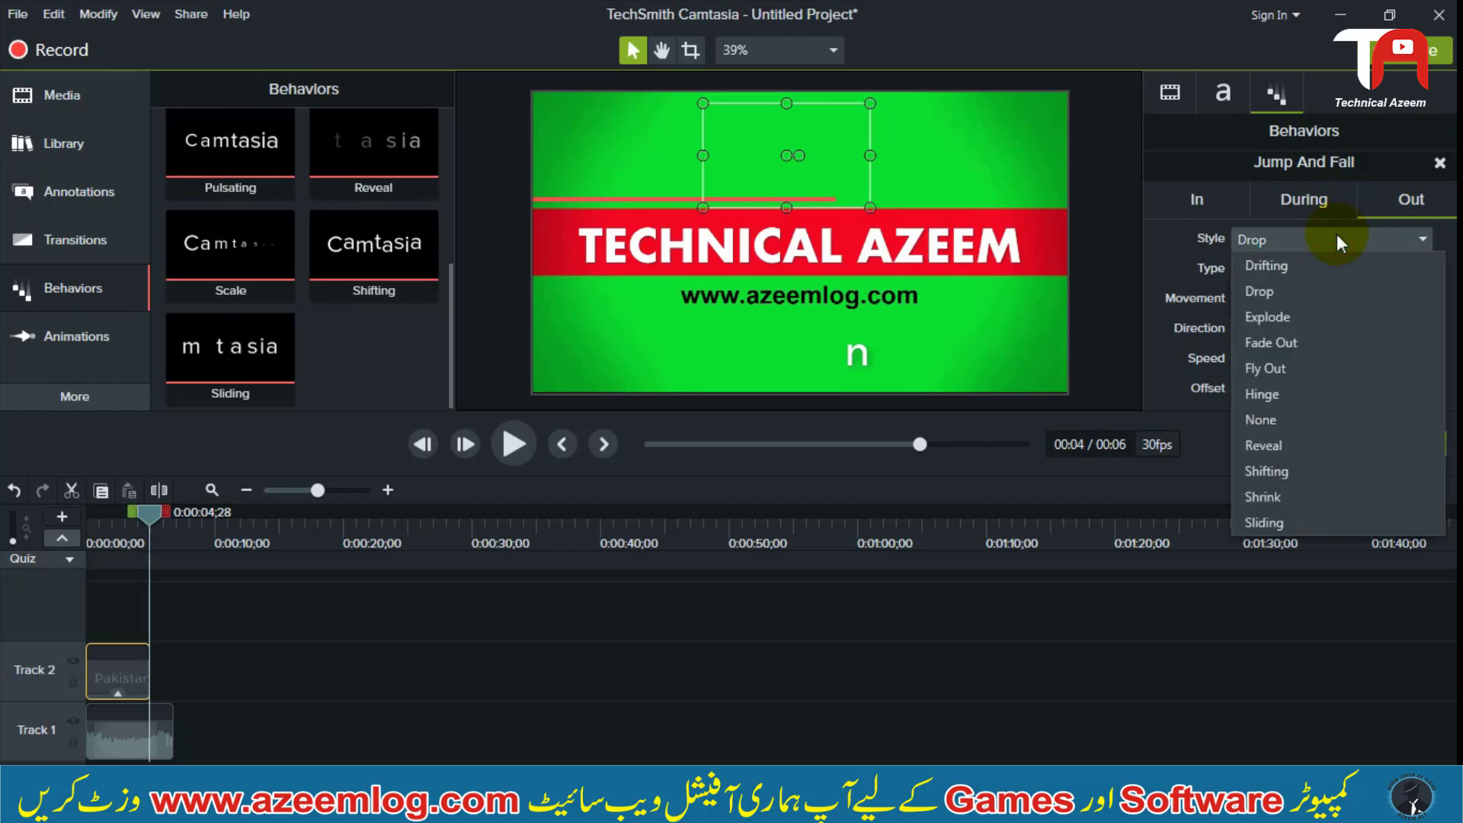
{"action": "left_click", "coordinate": [1337, 236]}
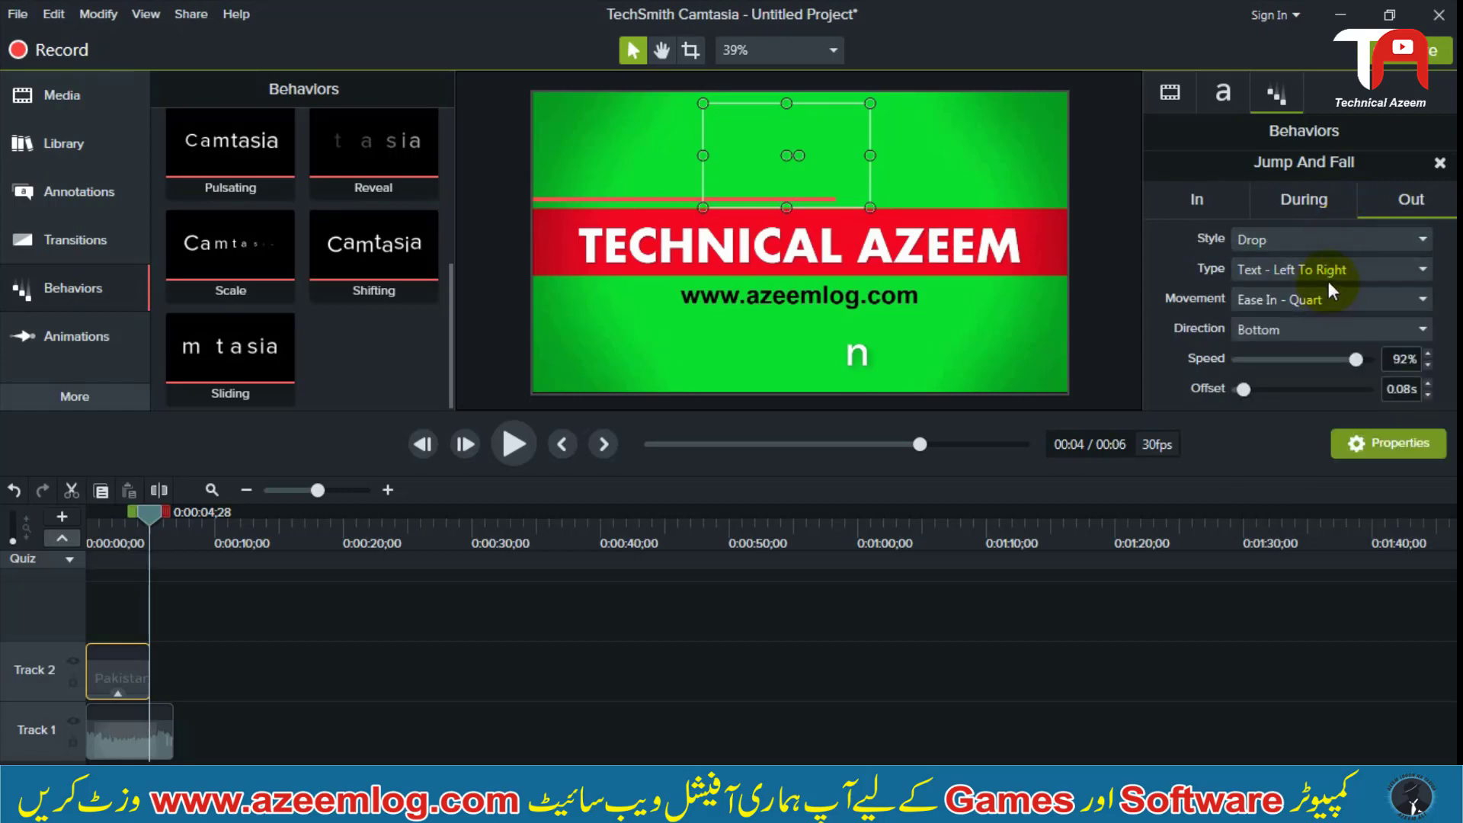
{"action": "left_click", "coordinate": [1328, 274]}
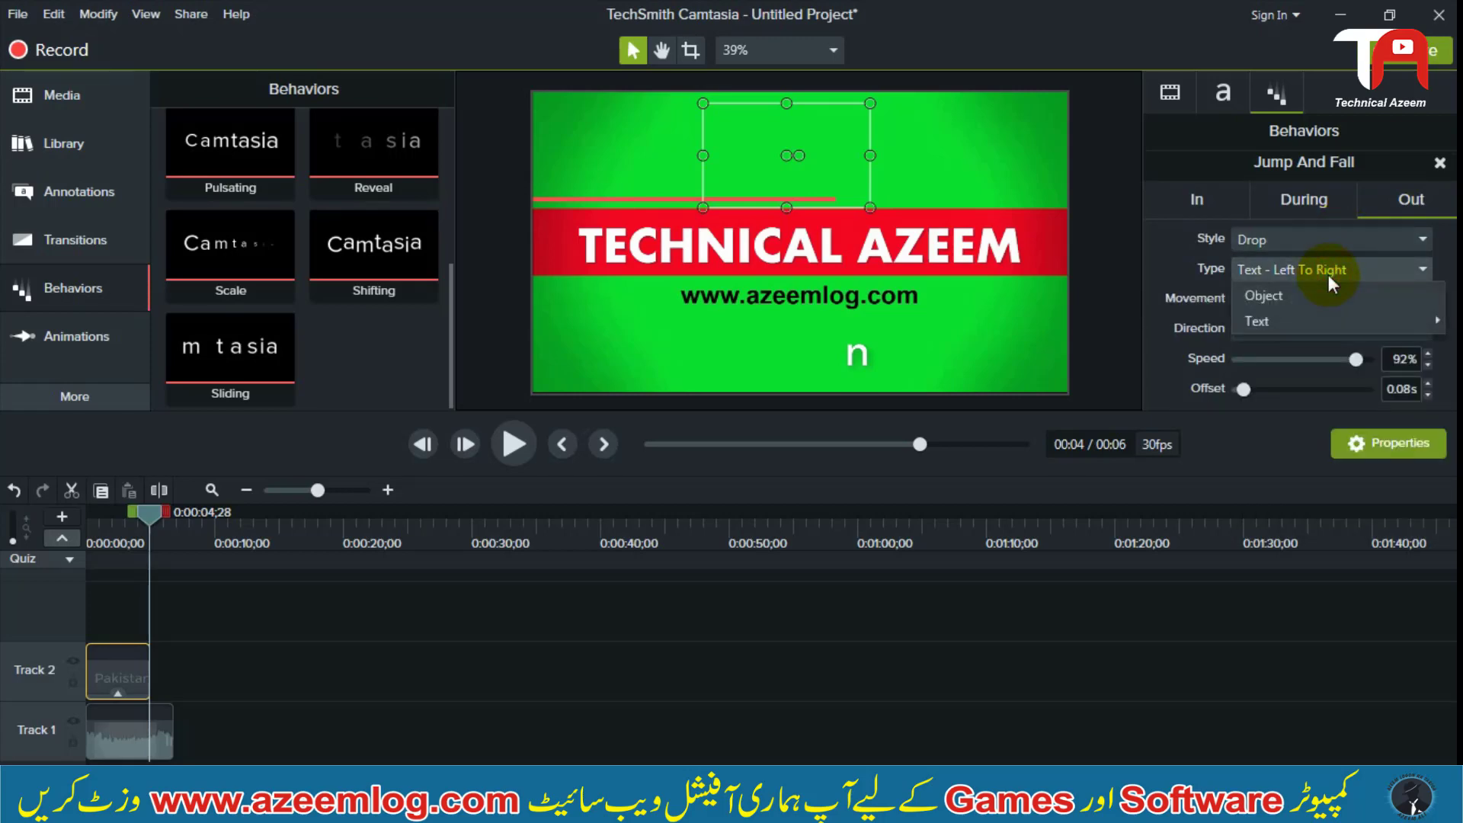
{"action": "left_click", "coordinate": [1397, 275]}
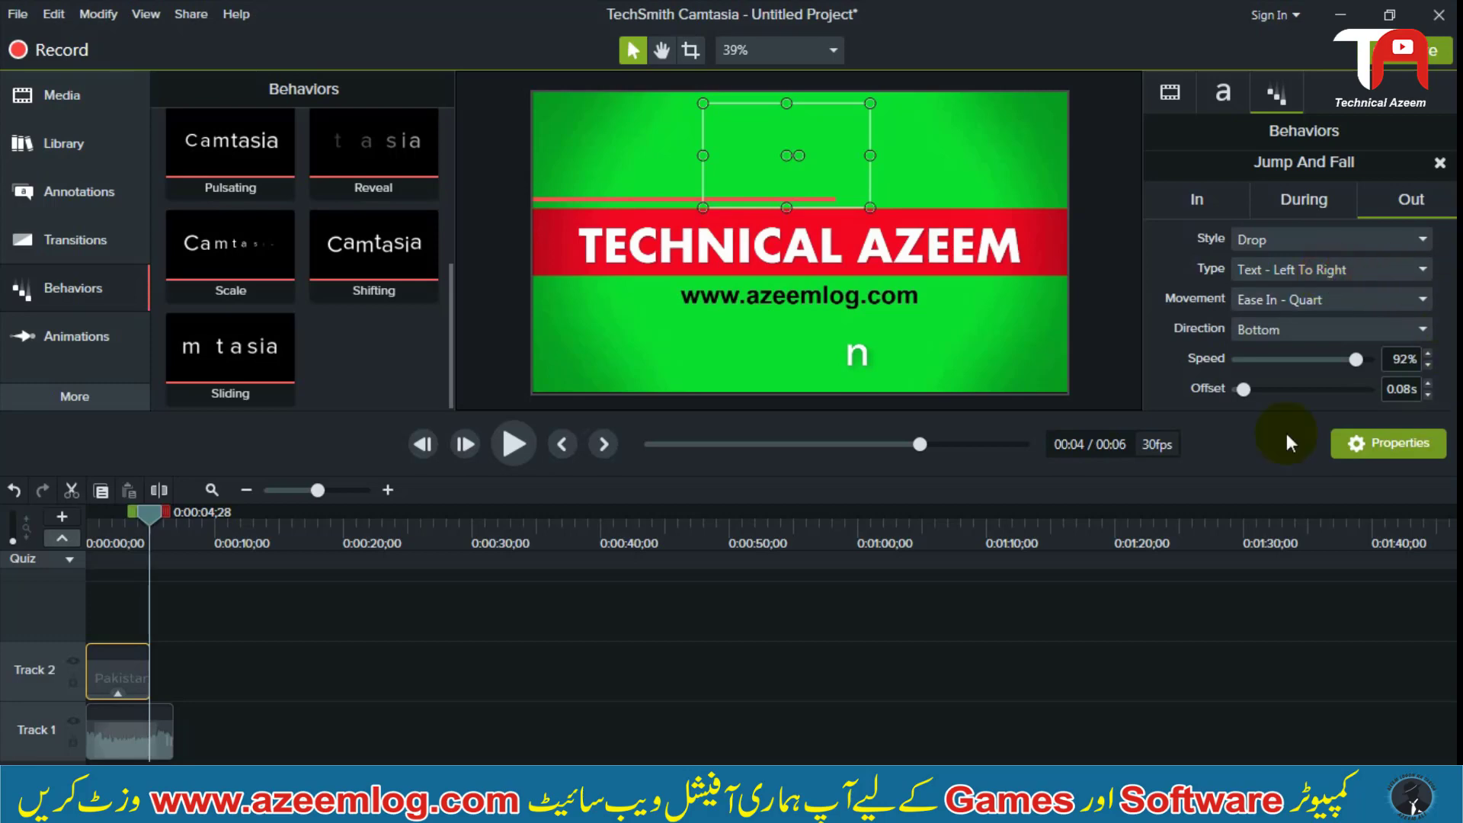
{"action": "left_click", "coordinate": [1195, 191]}
{"action": "left_click", "coordinate": [1327, 197]}
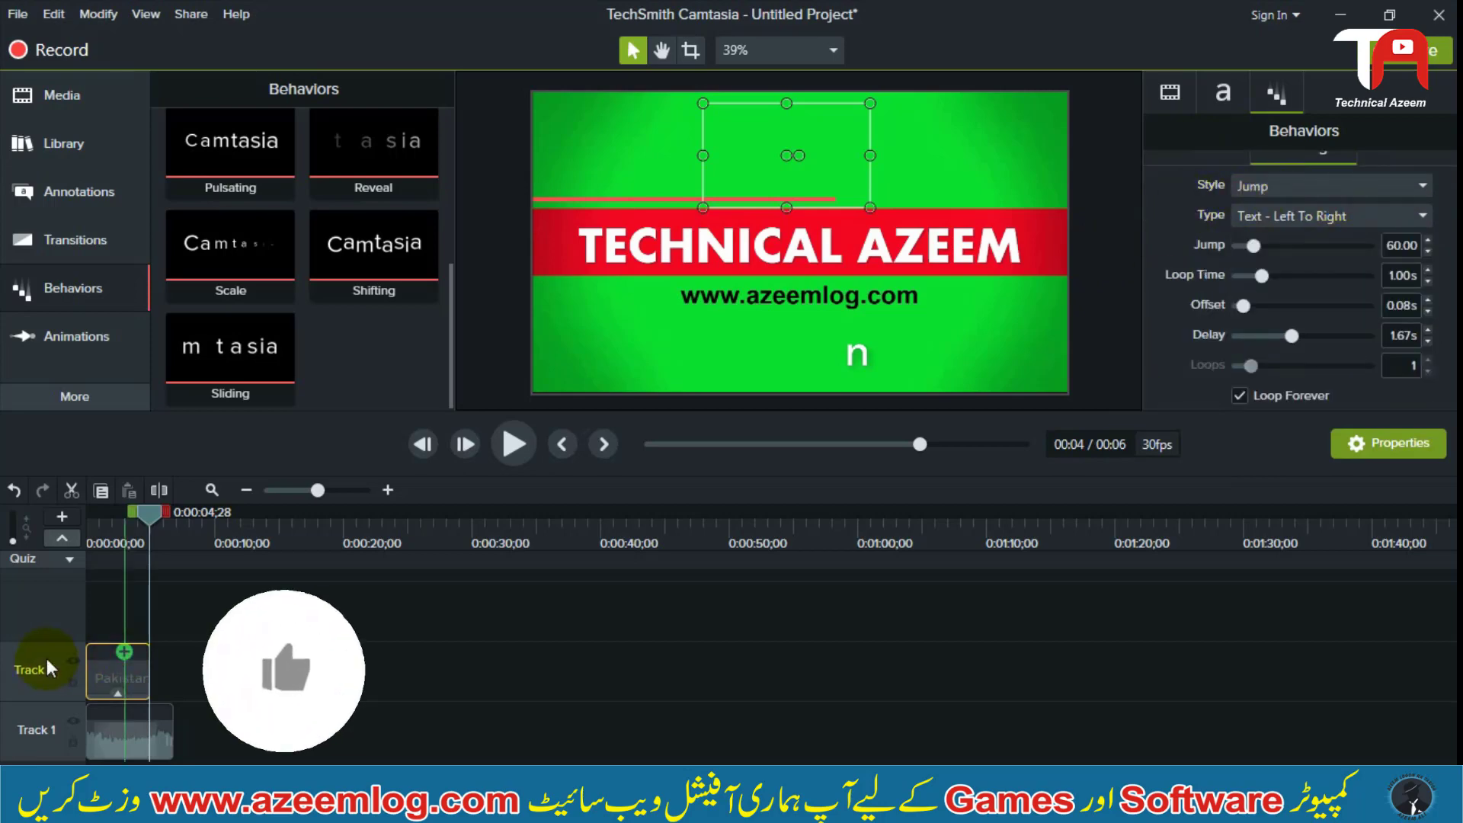
Remove the Quiz 1 marker from the Pakistan callout on Track 2
{"action": "left_click", "coordinate": [73, 332]}
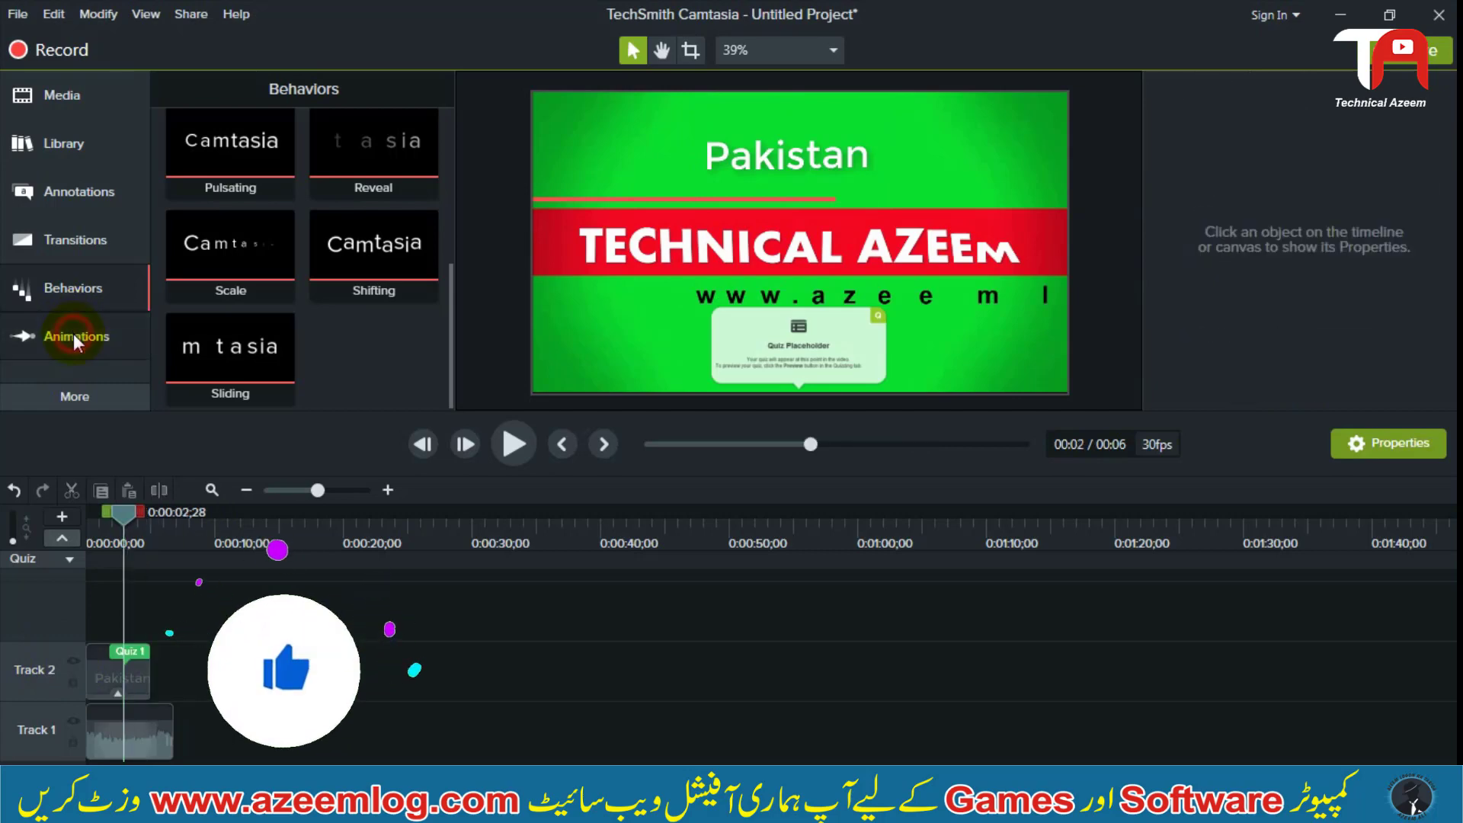
{"action": "left_click", "coordinate": [135, 651]}
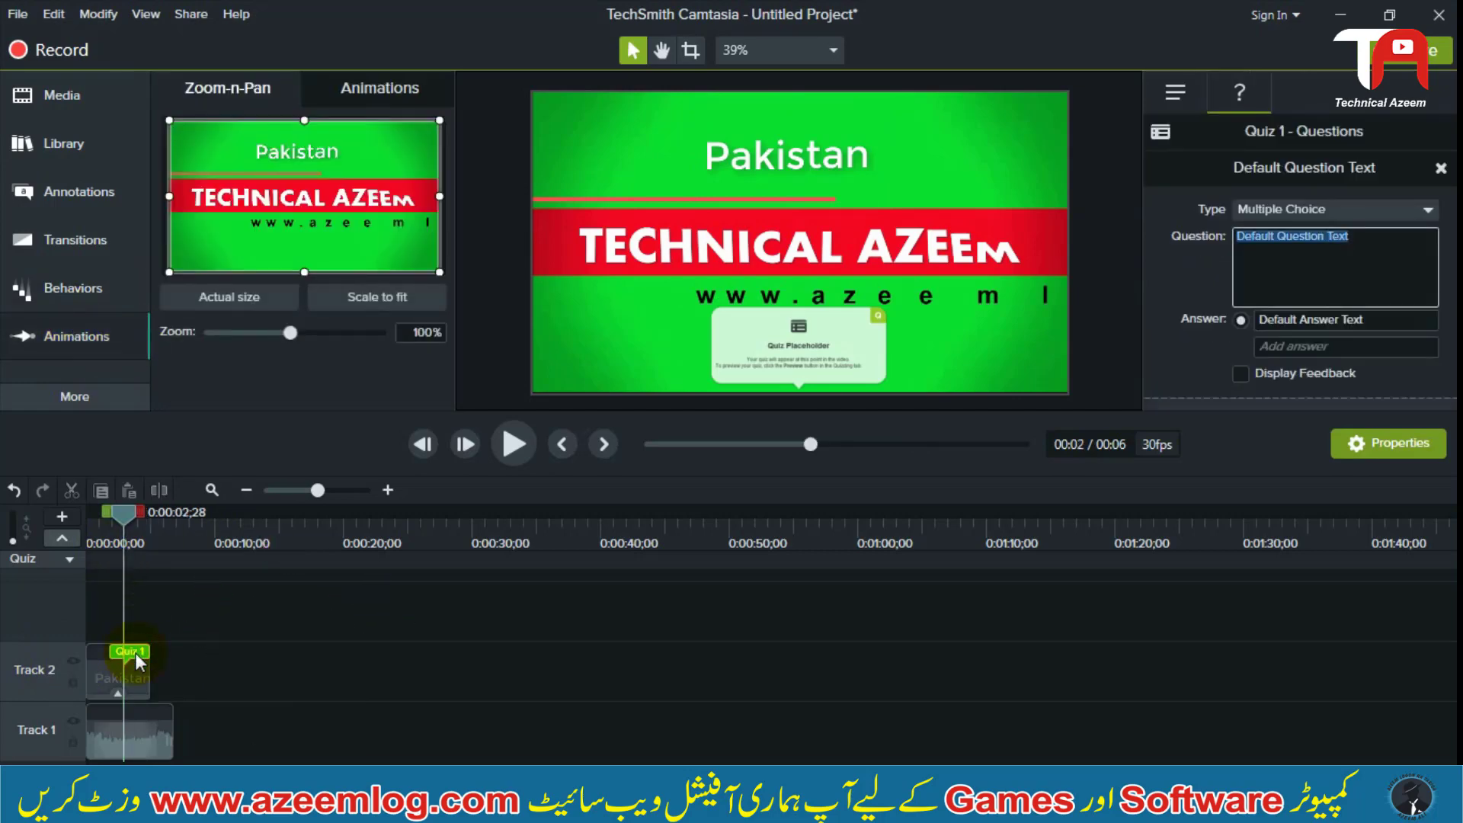
{"action": "left_click", "coordinate": [213, 647]}
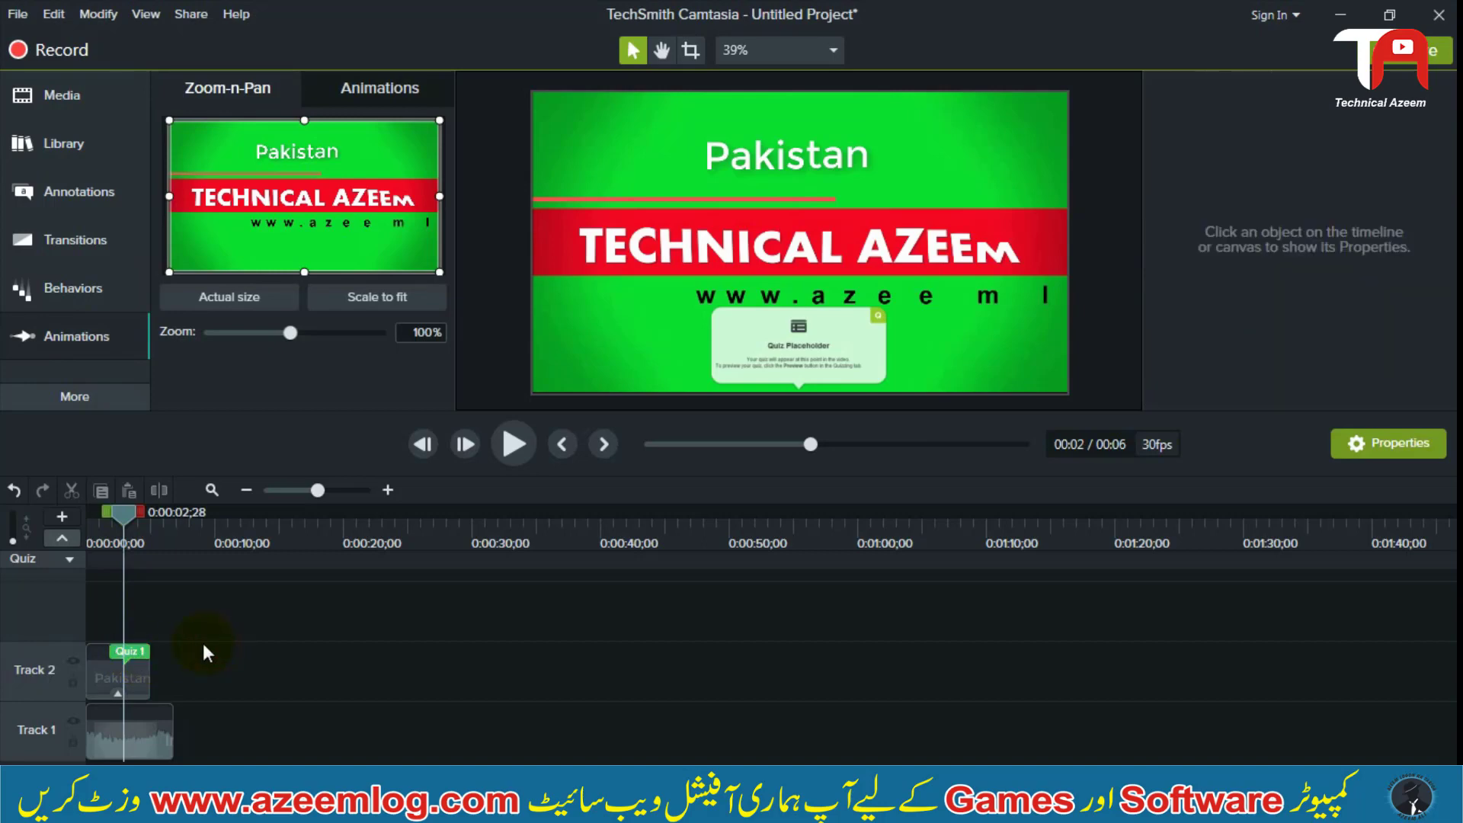
{"action": "left_click", "coordinate": [133, 651]}
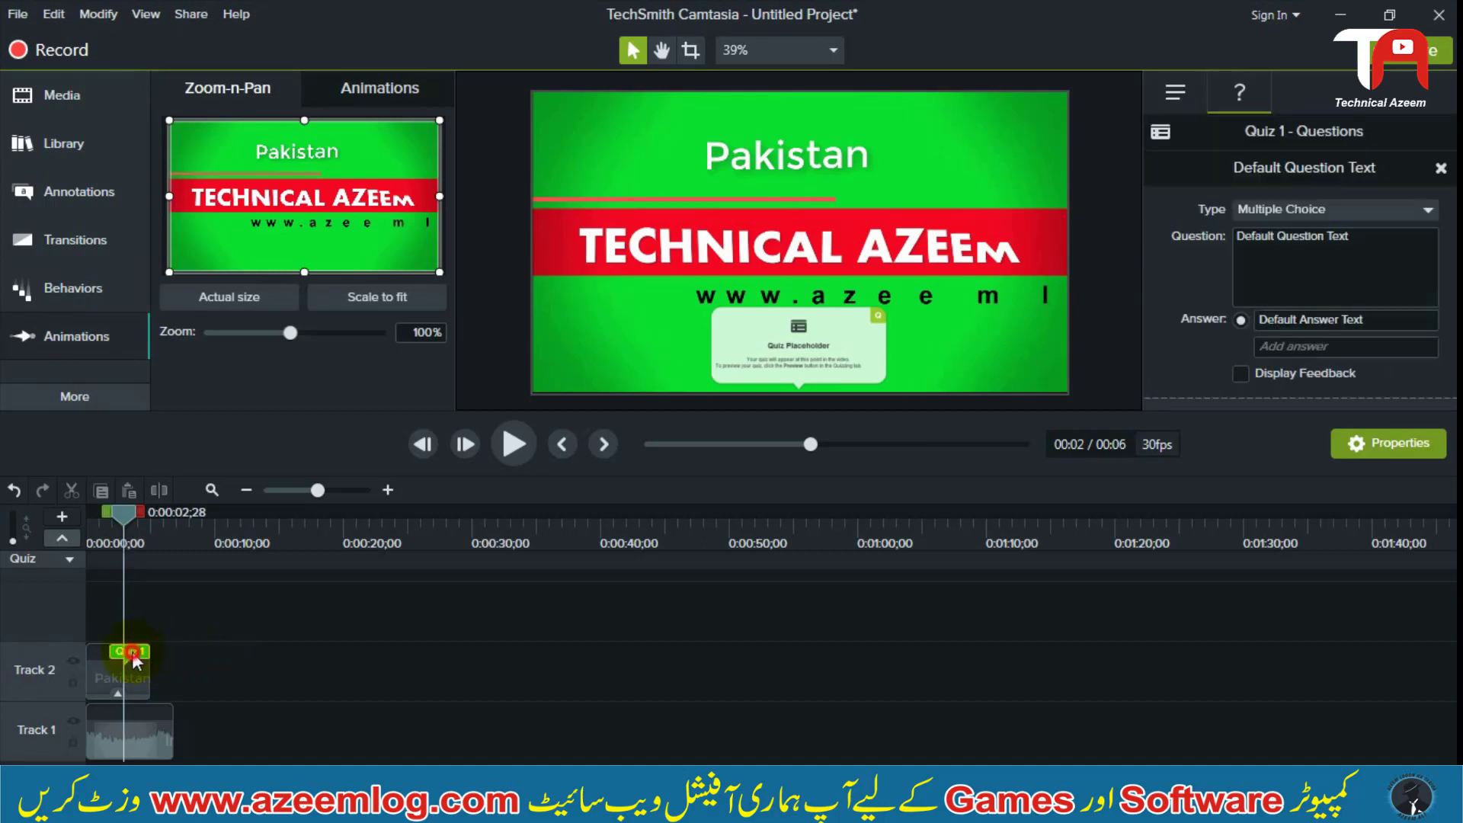
{"action": "left_click", "coordinate": [225, 646]}
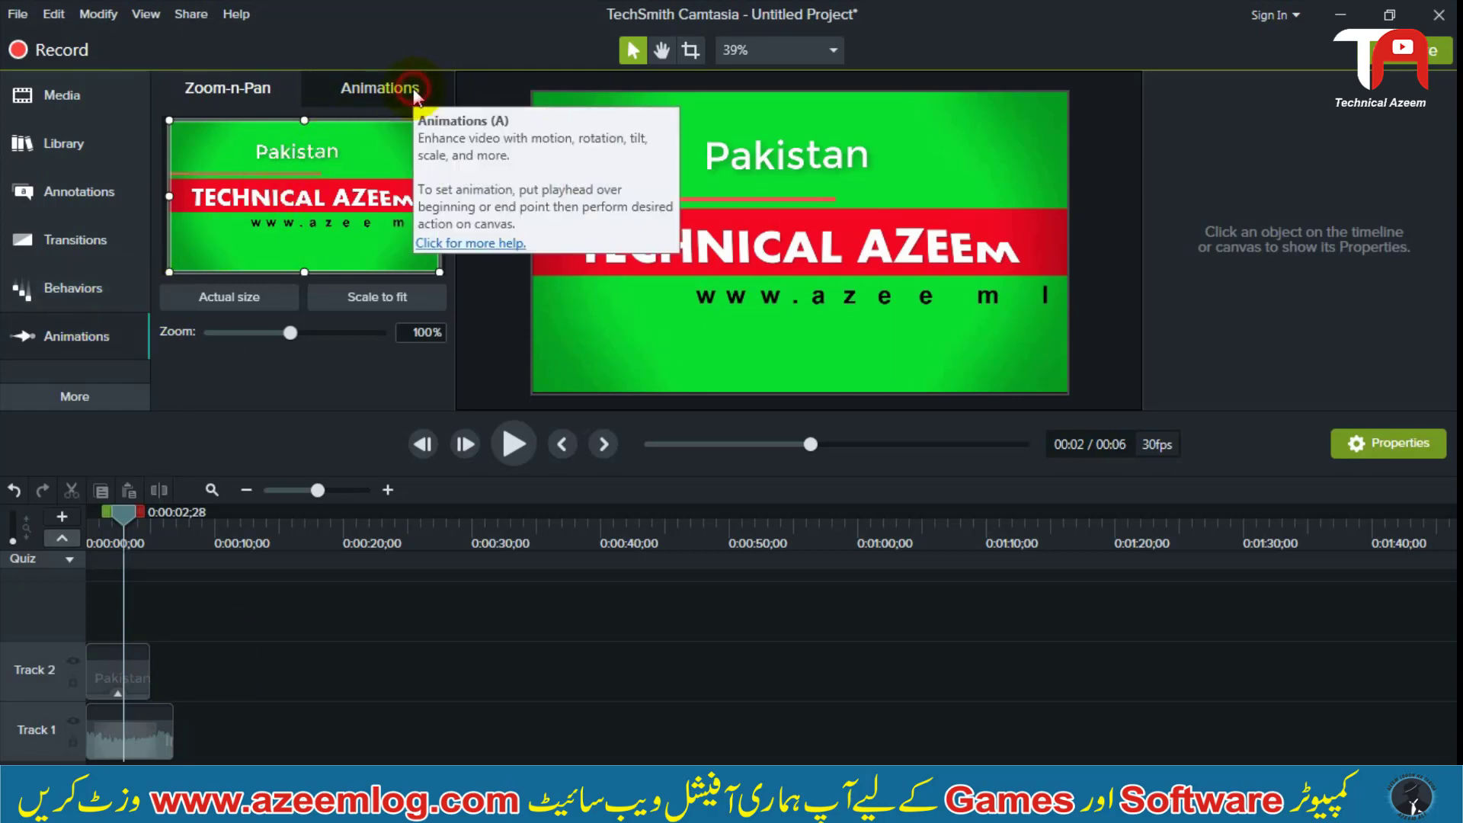
Add a Custom animation to the Pakistan callout on Track 2, ending at 0:00:02;28
{"action": "left_click", "coordinate": [337, 90]}
{"action": "left_click", "coordinate": [263, 90]}
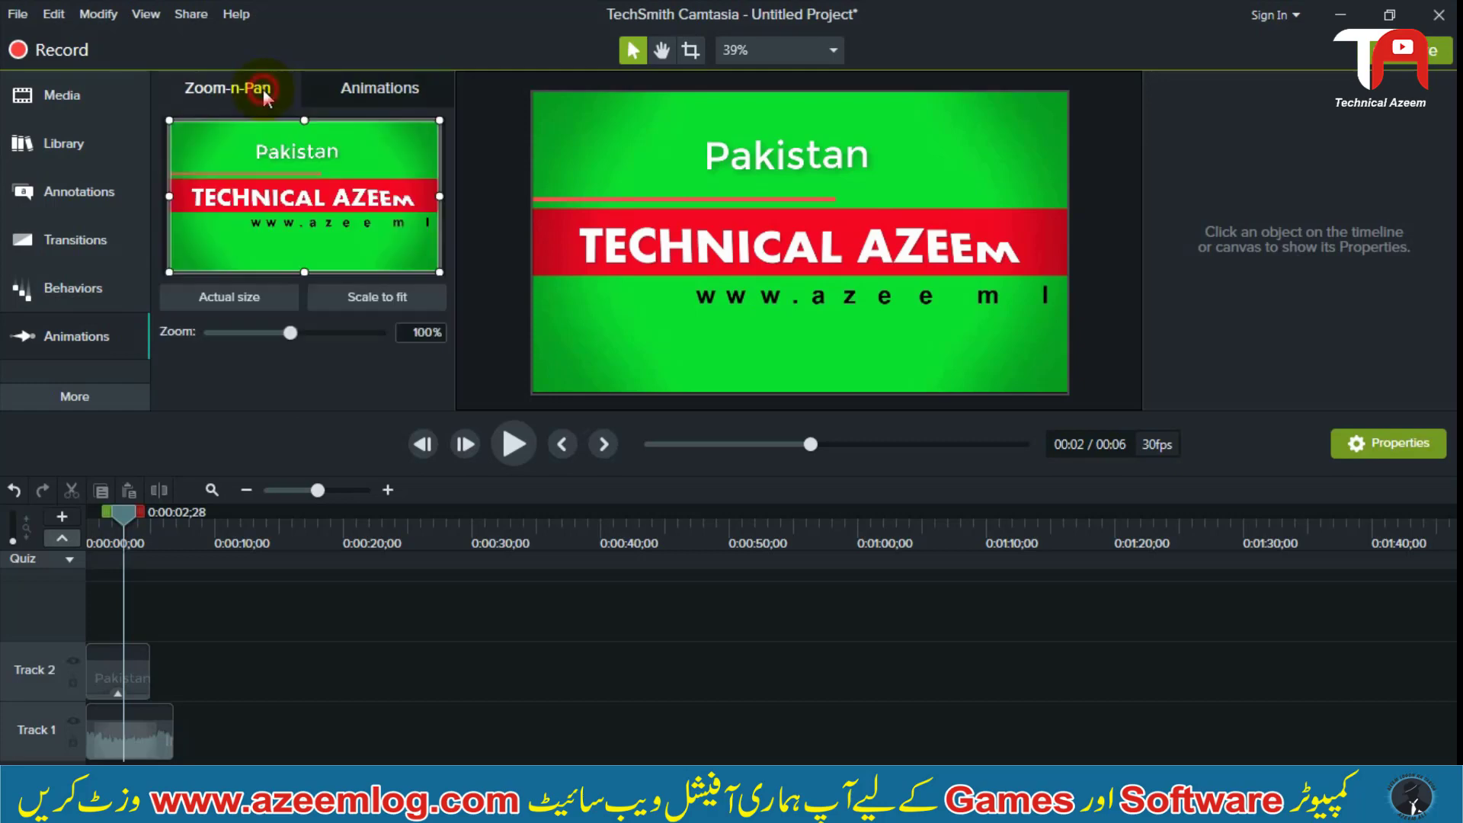
{"action": "left_click", "coordinate": [424, 100]}
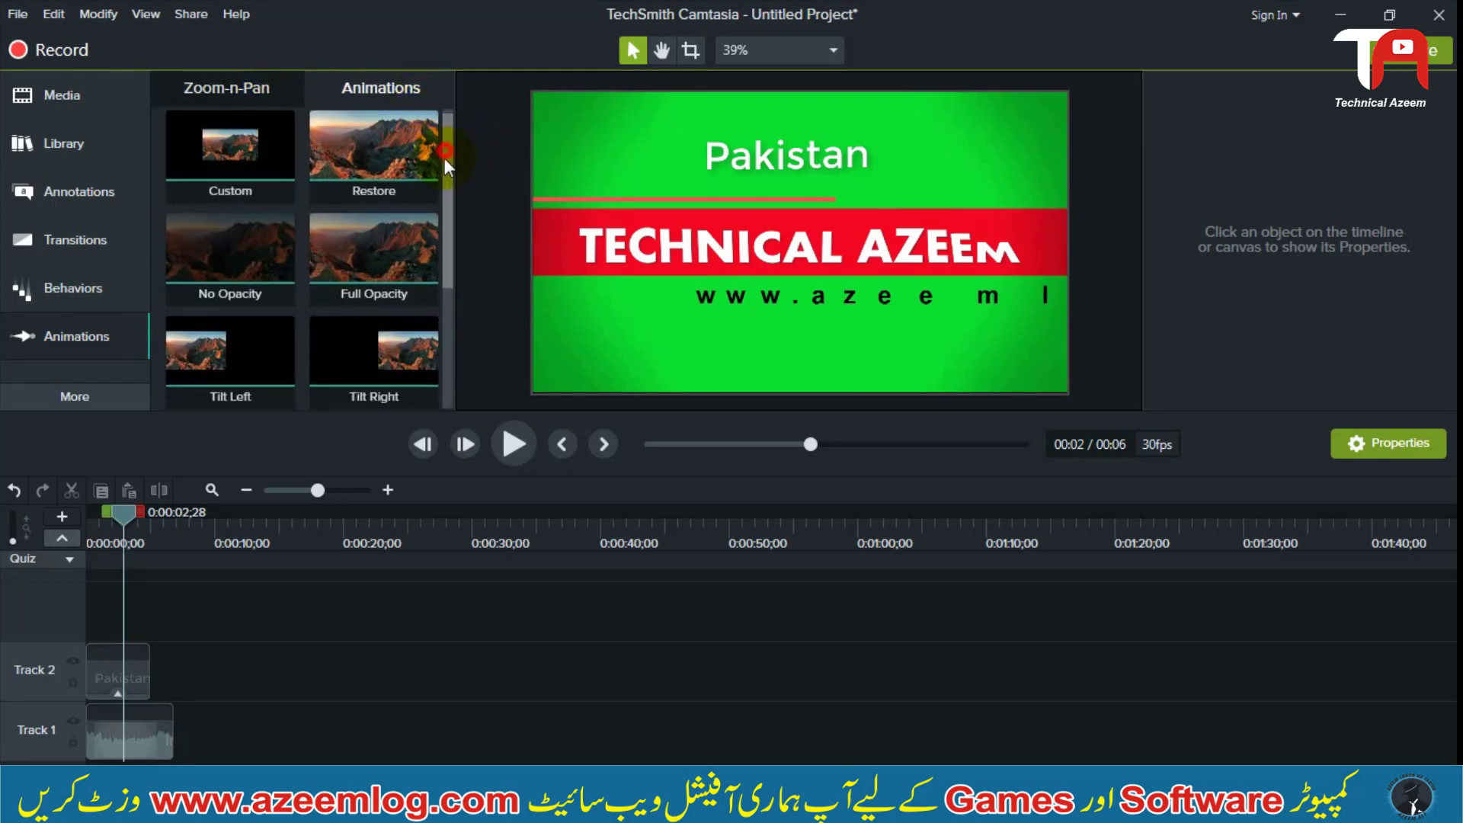
{"action": "left_click_drag", "start_coordinate": [445, 158], "coordinate": [437, 92]}
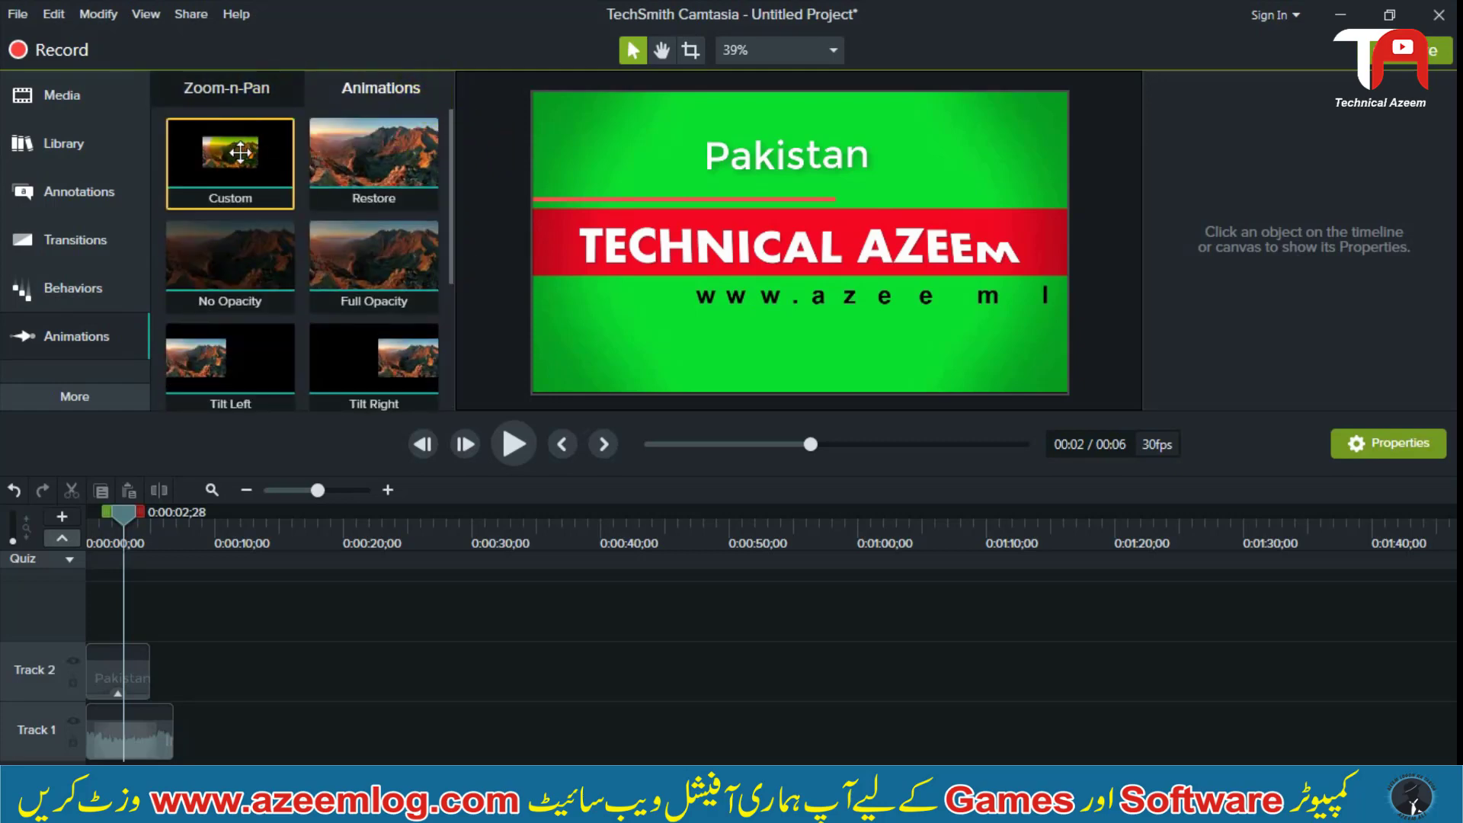
{"action": "mouse_move", "coordinate": [241, 149]}
{"action": "left_mouse_down"}
{"action": "mouse_move", "coordinate": [190, 222]}
{"action": "mouse_move", "coordinate": [114, 561]}
{"action": "mouse_move", "coordinate": [115, 664]}
{"action": "left_mouse_up"}
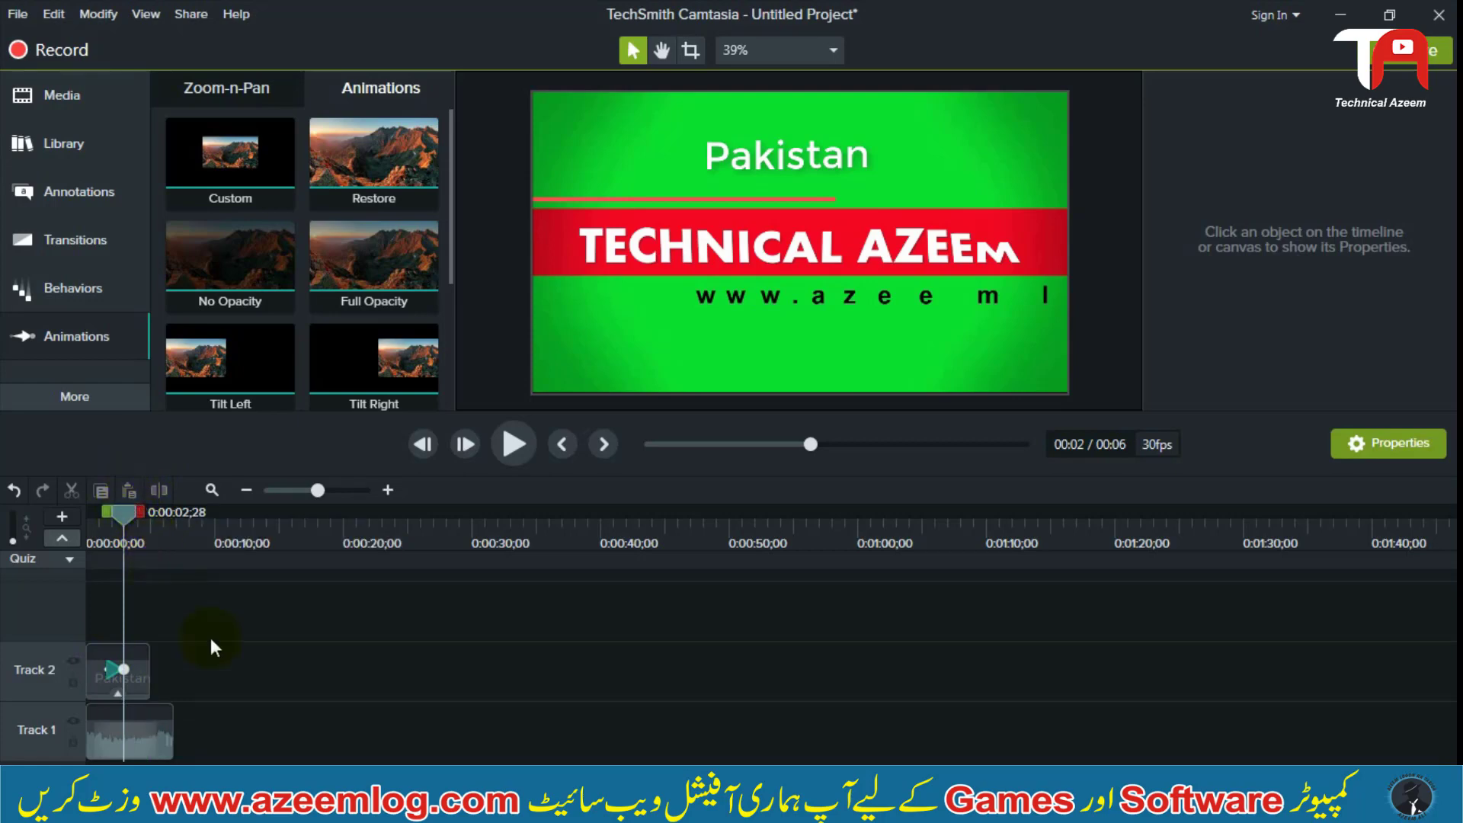
Move the Pakistan callout horizontally to the right edge of the frame, above the red title band, as the animation's end position
{"action": "left_click", "coordinate": [105, 669]}
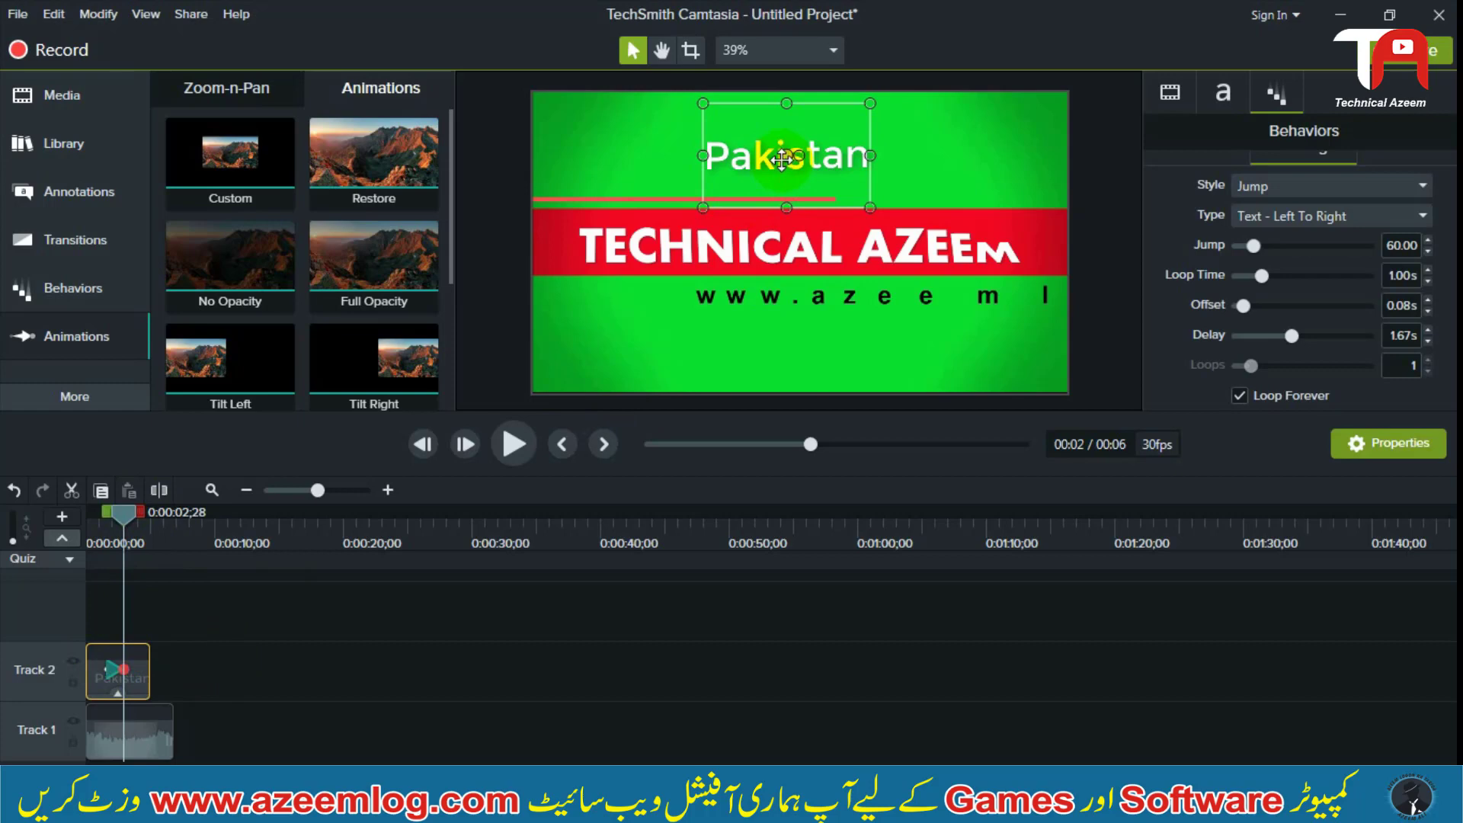
{"action": "left_click_drag", "start_coordinate": [790, 158], "coordinate": [989, 160]}
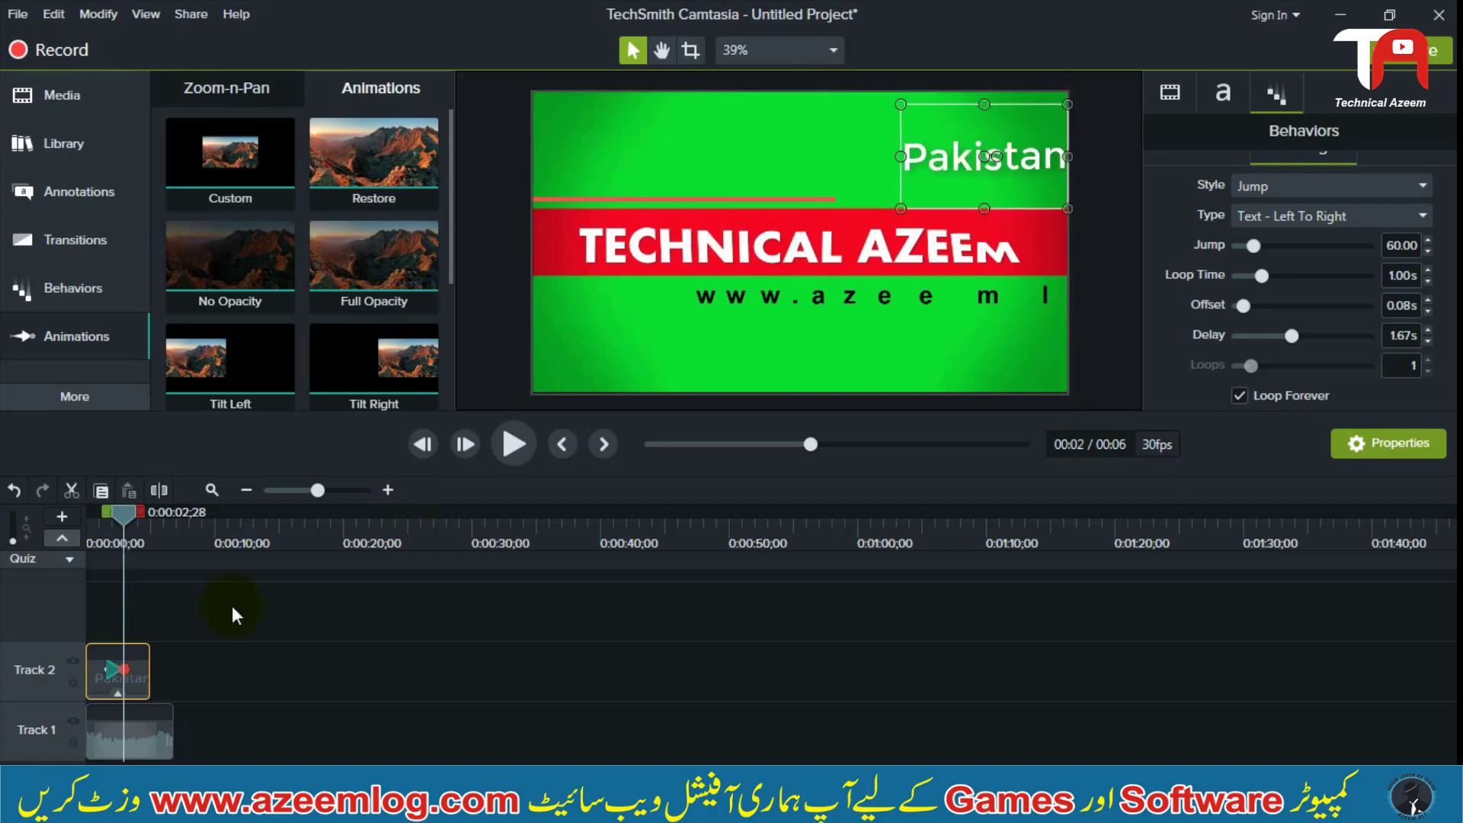
{"action": "left_click", "coordinate": [218, 668]}
{"action": "left_click", "coordinate": [95, 670]}
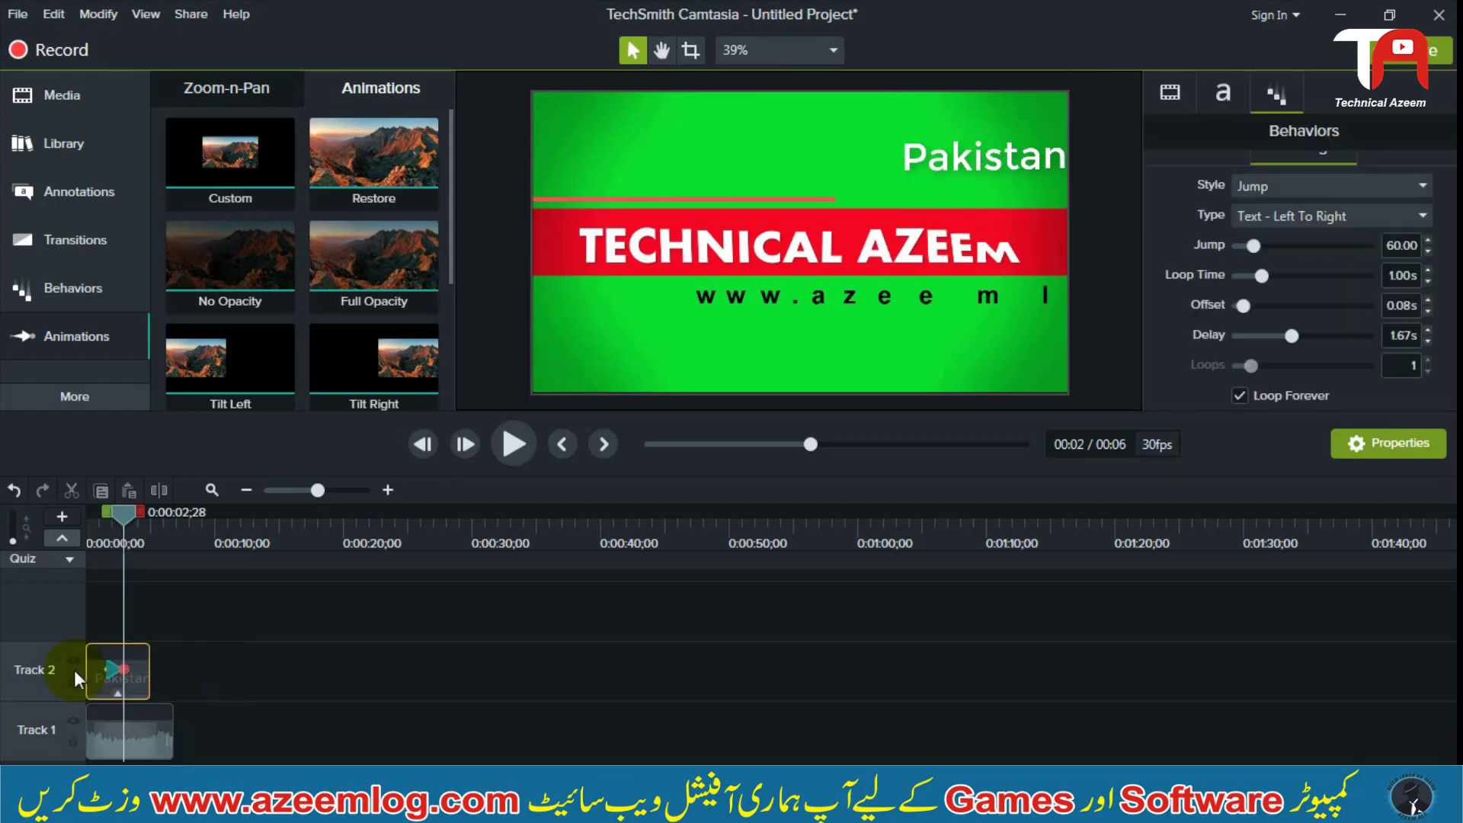
{"action": "left_click", "coordinate": [189, 680]}
{"action": "left_click", "coordinate": [141, 678]}
{"action": "left_click", "coordinate": [162, 680]}
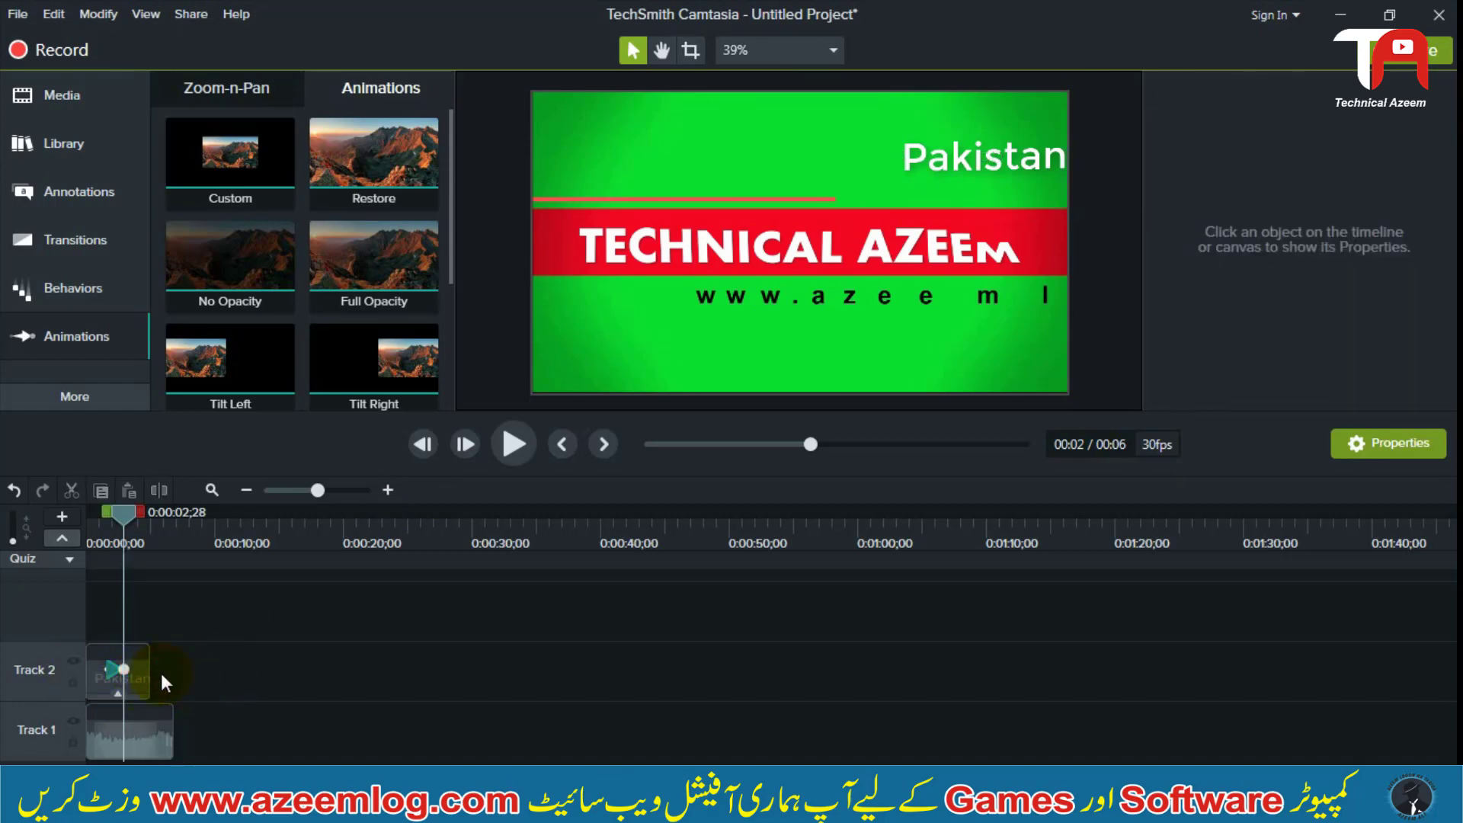
Extend the Pakistan callout's Custom animation so that it ends at 0:00:03;28
{"action": "left_click", "coordinate": [142, 674]}
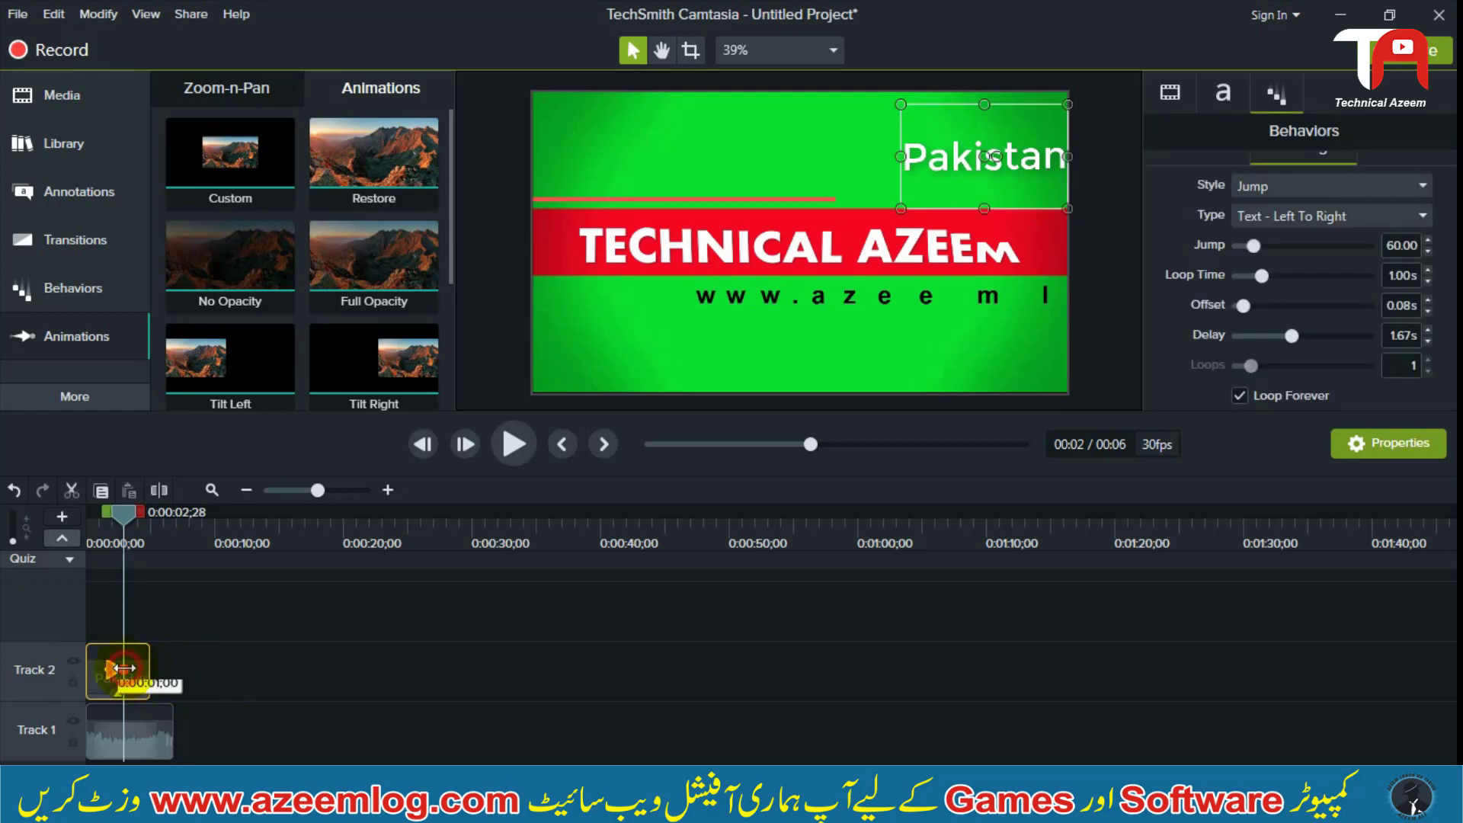
{"action": "left_click_drag", "start_coordinate": [120, 668], "coordinate": [137, 668]}
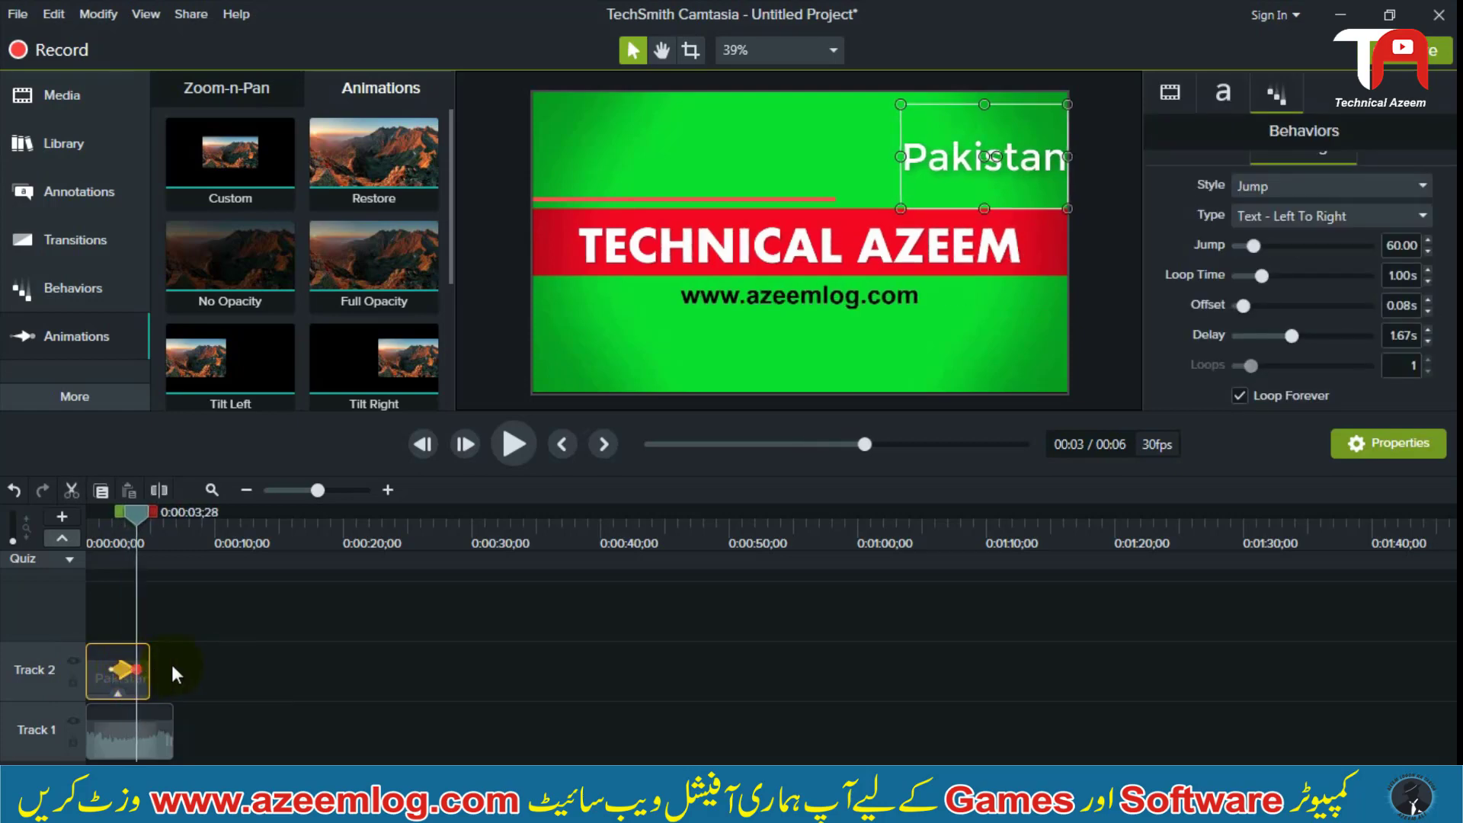
{"action": "left_click", "coordinate": [172, 665]}
Play the timeline from the start to preview the Pakistan callout sliding across the frame
{"action": "left_click_drag", "start_coordinate": [138, 499], "coordinate": [104, 516]}
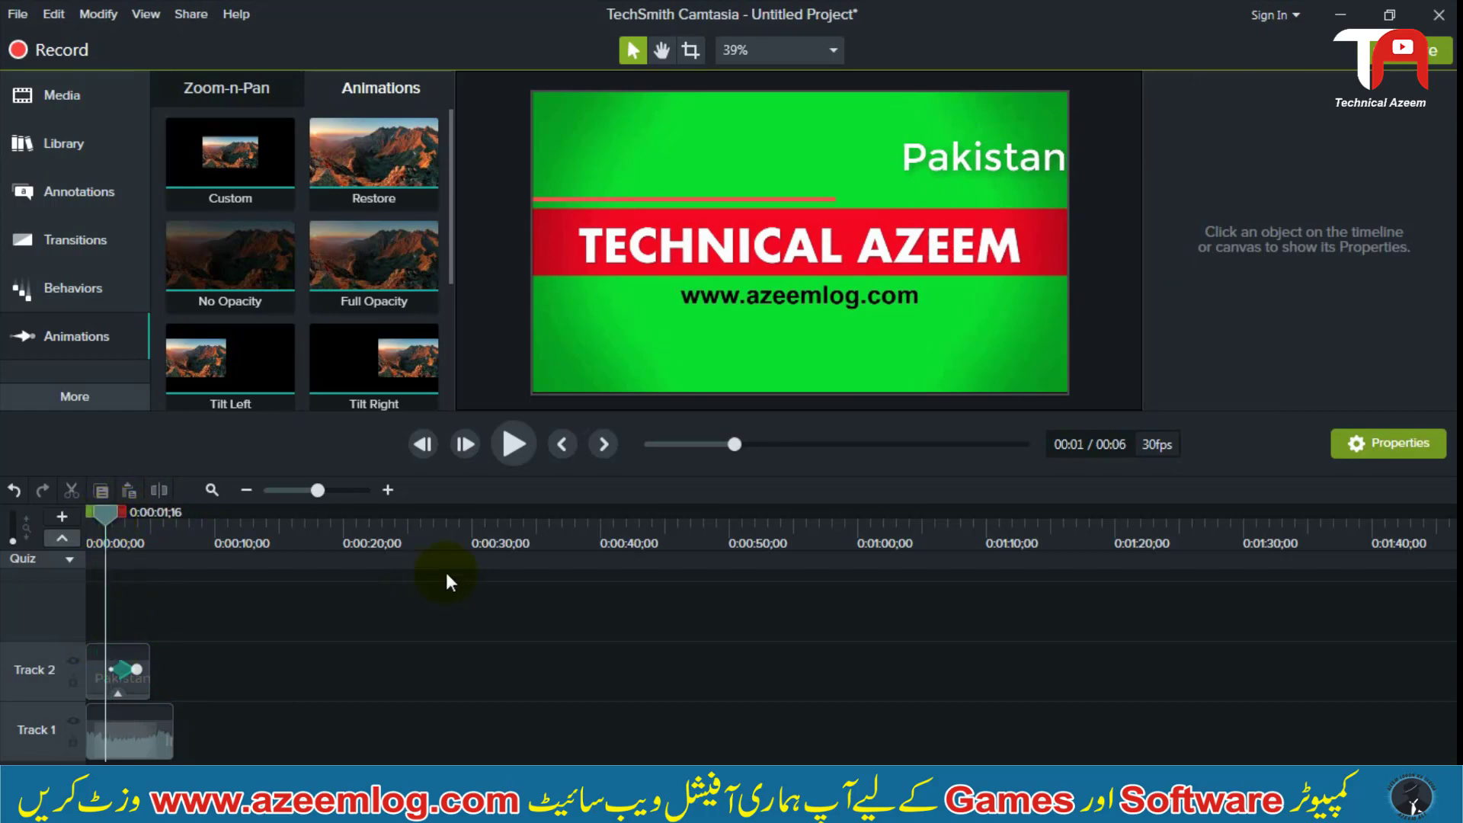
{"action": "left_click", "coordinate": [312, 622]}
{"action": "left_click_drag", "start_coordinate": [97, 516], "coordinate": [87, 519]}
{"action": "left_click", "coordinate": [501, 436]}
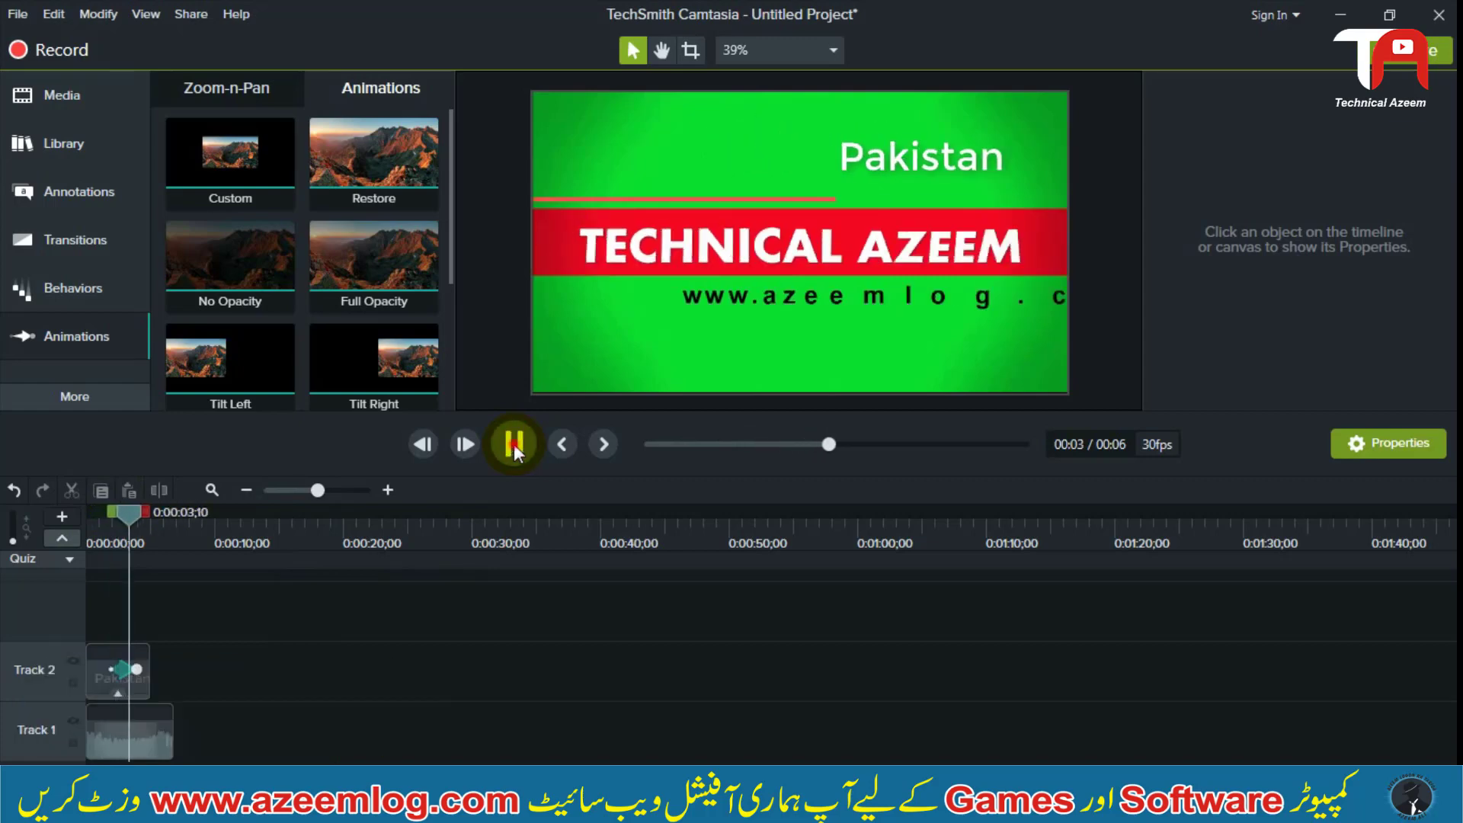
{"action": "left_click", "coordinate": [514, 444]}
{"action": "left_click", "coordinate": [514, 444]}
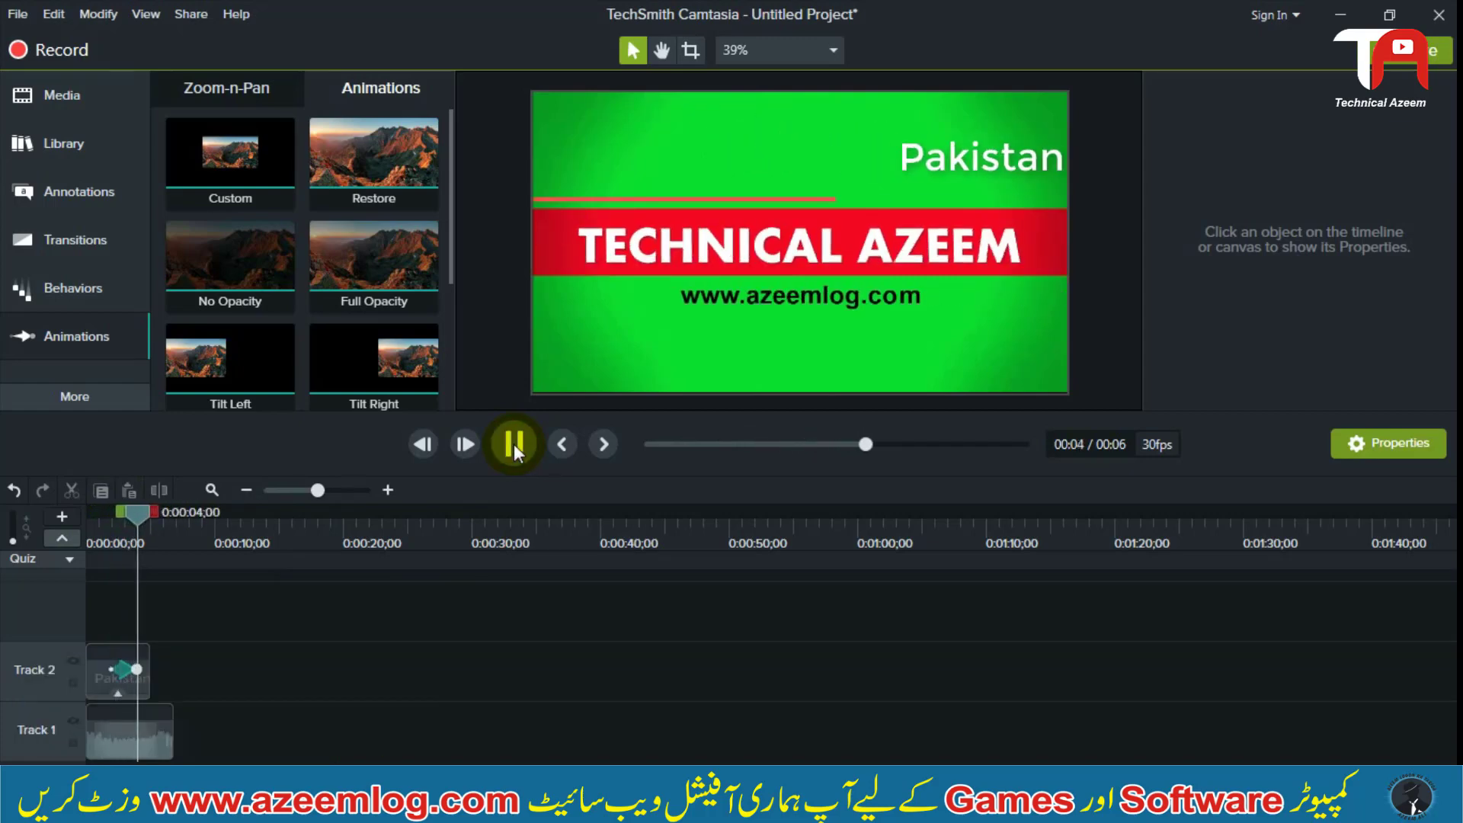
{"action": "left_click", "coordinate": [514, 444]}
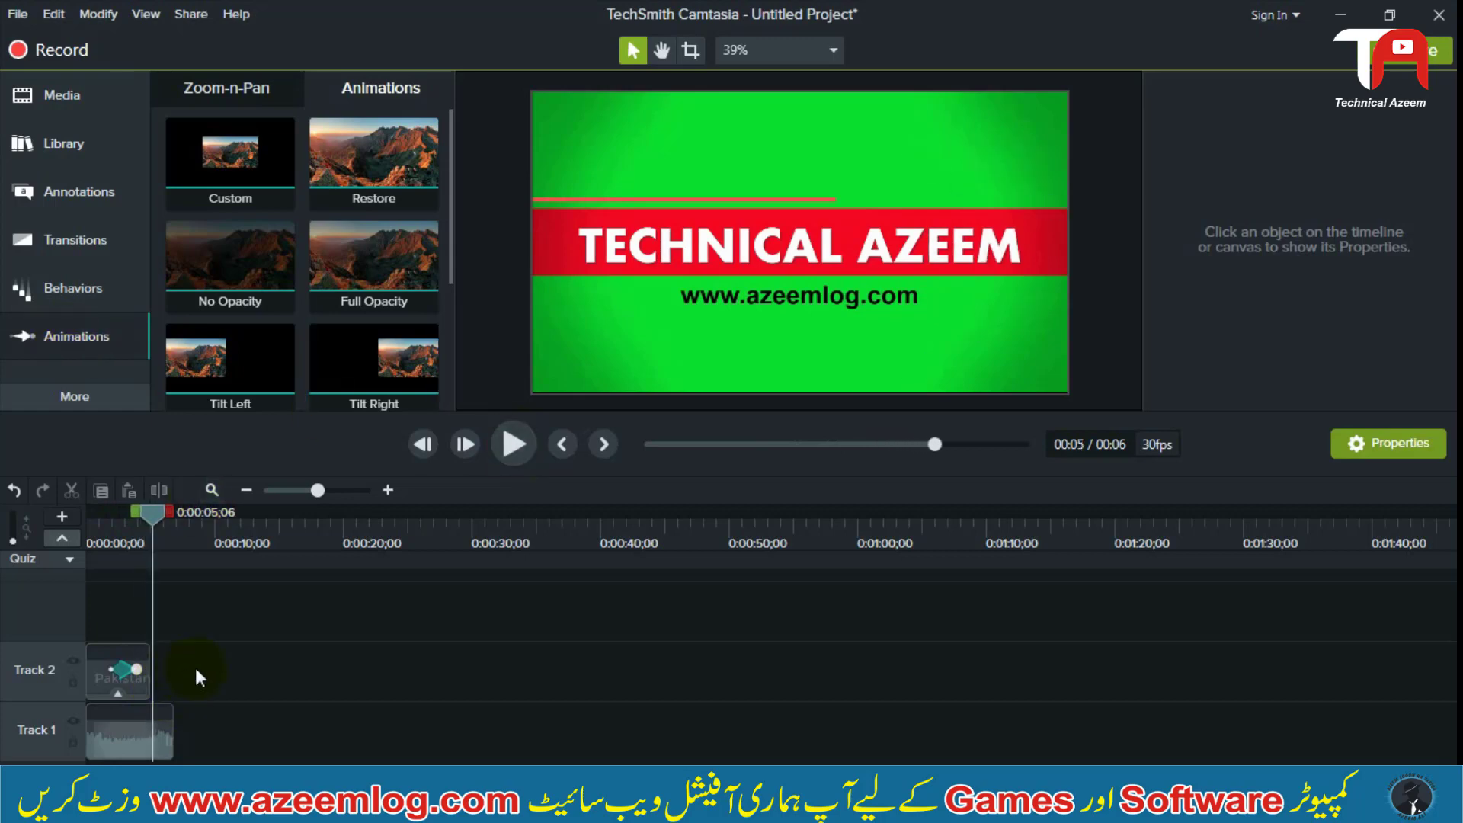
Select the Pakistan callout's animation on Track 2 and look through the available animation presets down to Smart Focus
{"action": "left_click", "coordinate": [119, 671]}
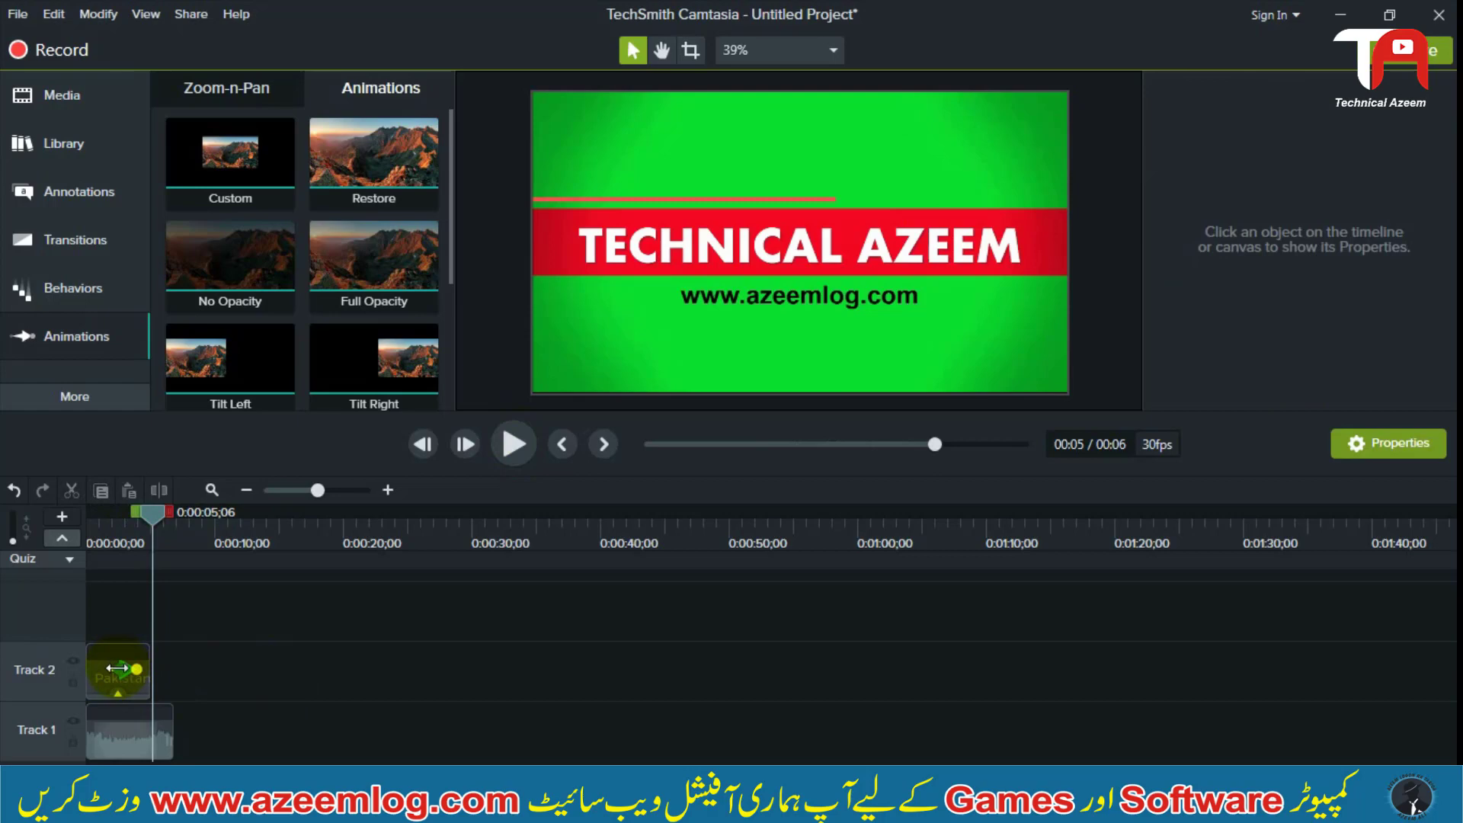
{"action": "left_click", "coordinate": [120, 672]}
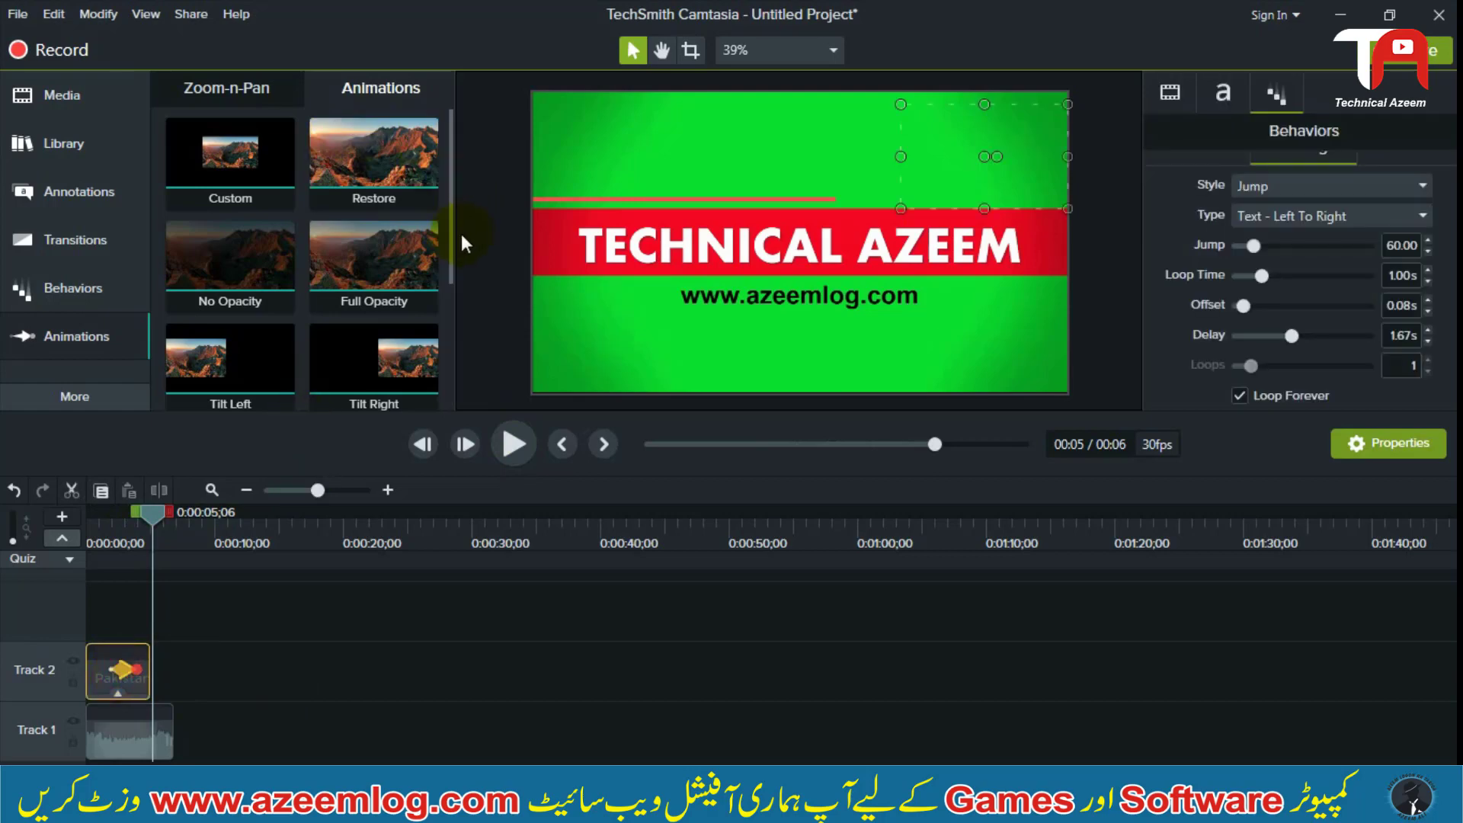
{"action": "left_click_drag", "start_coordinate": [446, 234], "coordinate": [434, 390]}
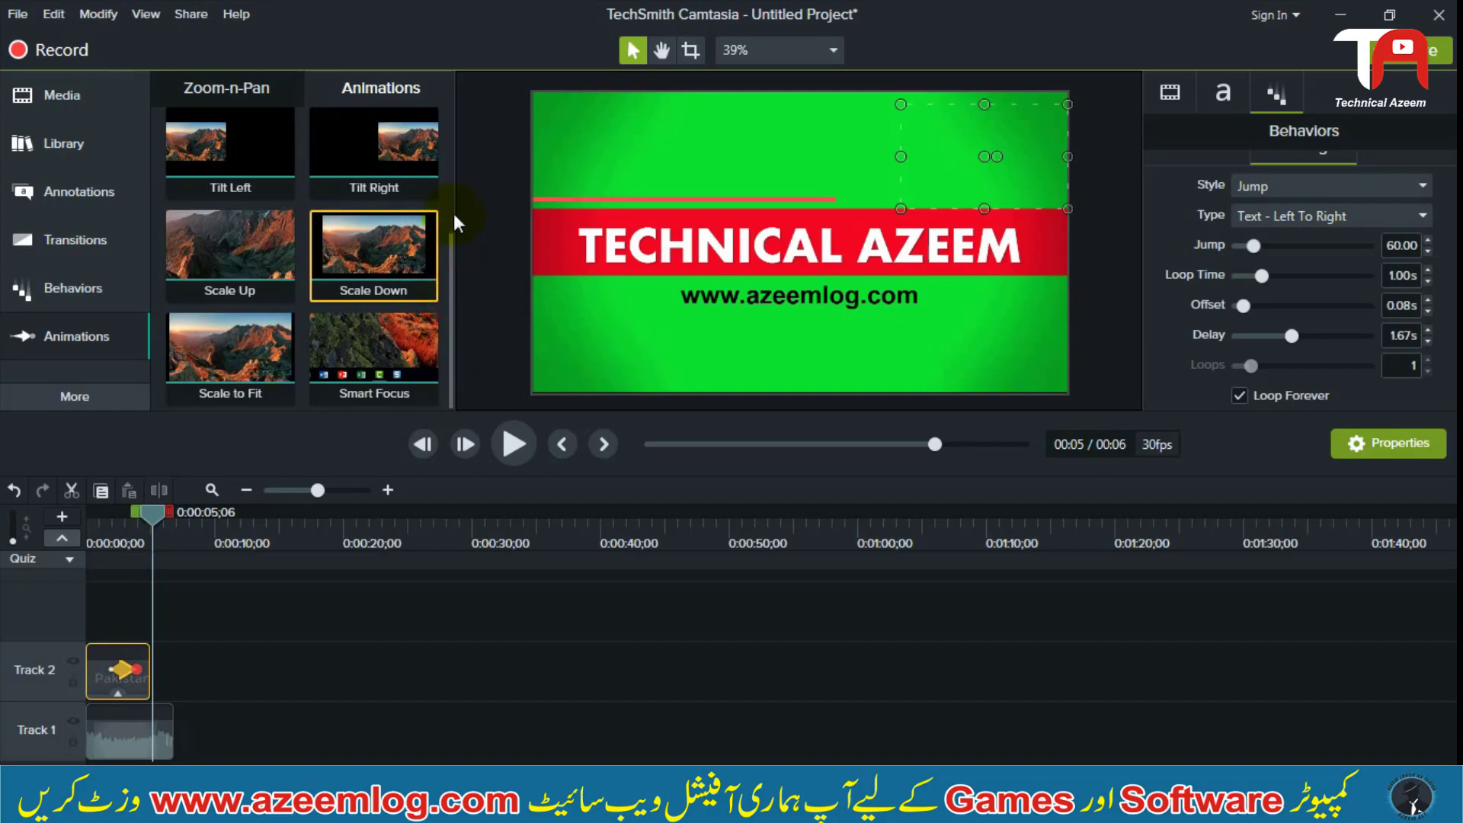
{"action": "left_click_drag", "start_coordinate": [450, 272], "coordinate": [447, 121]}
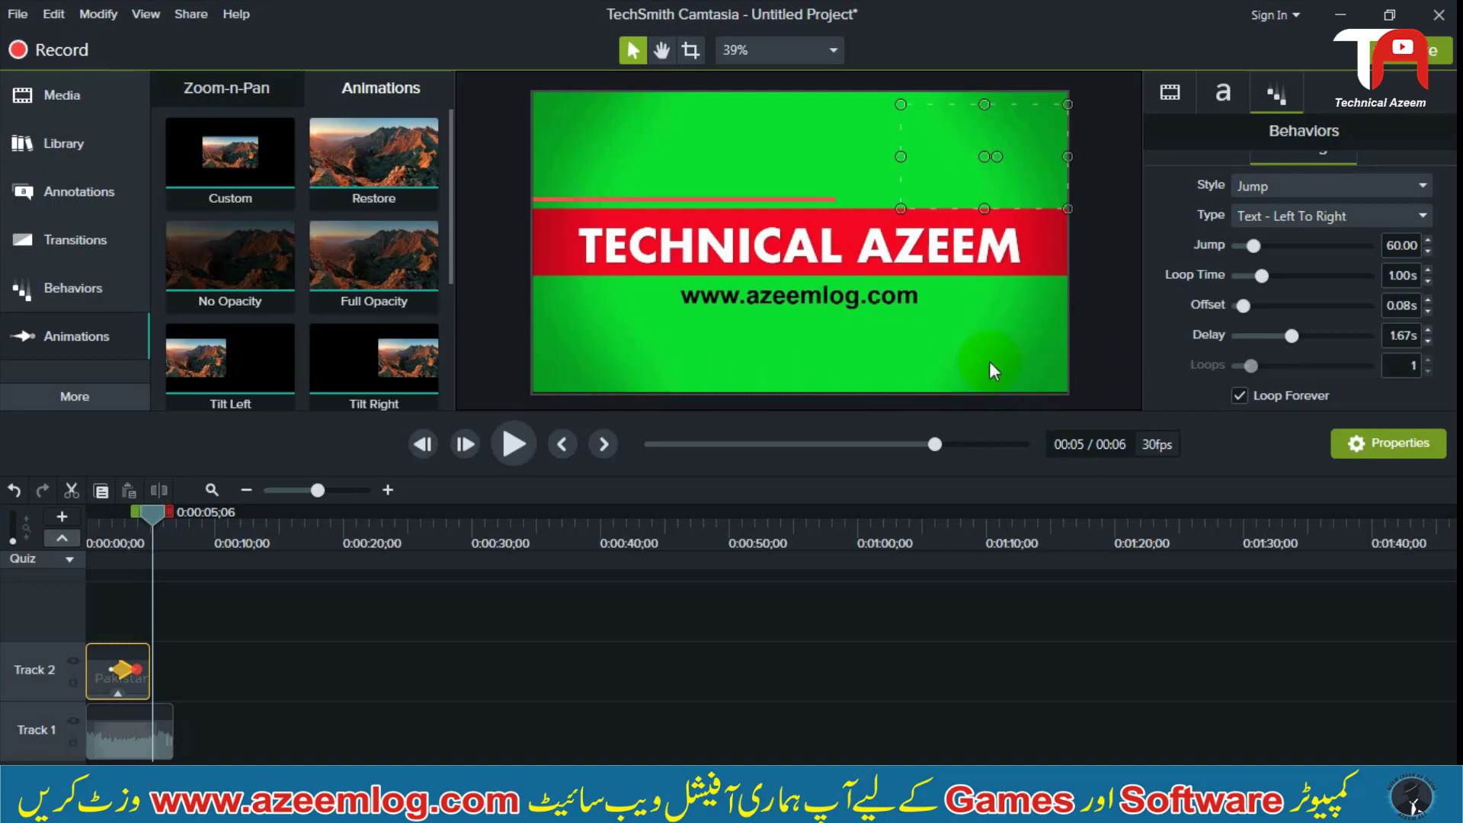
{"action": "left_click", "coordinate": [1117, 356]}
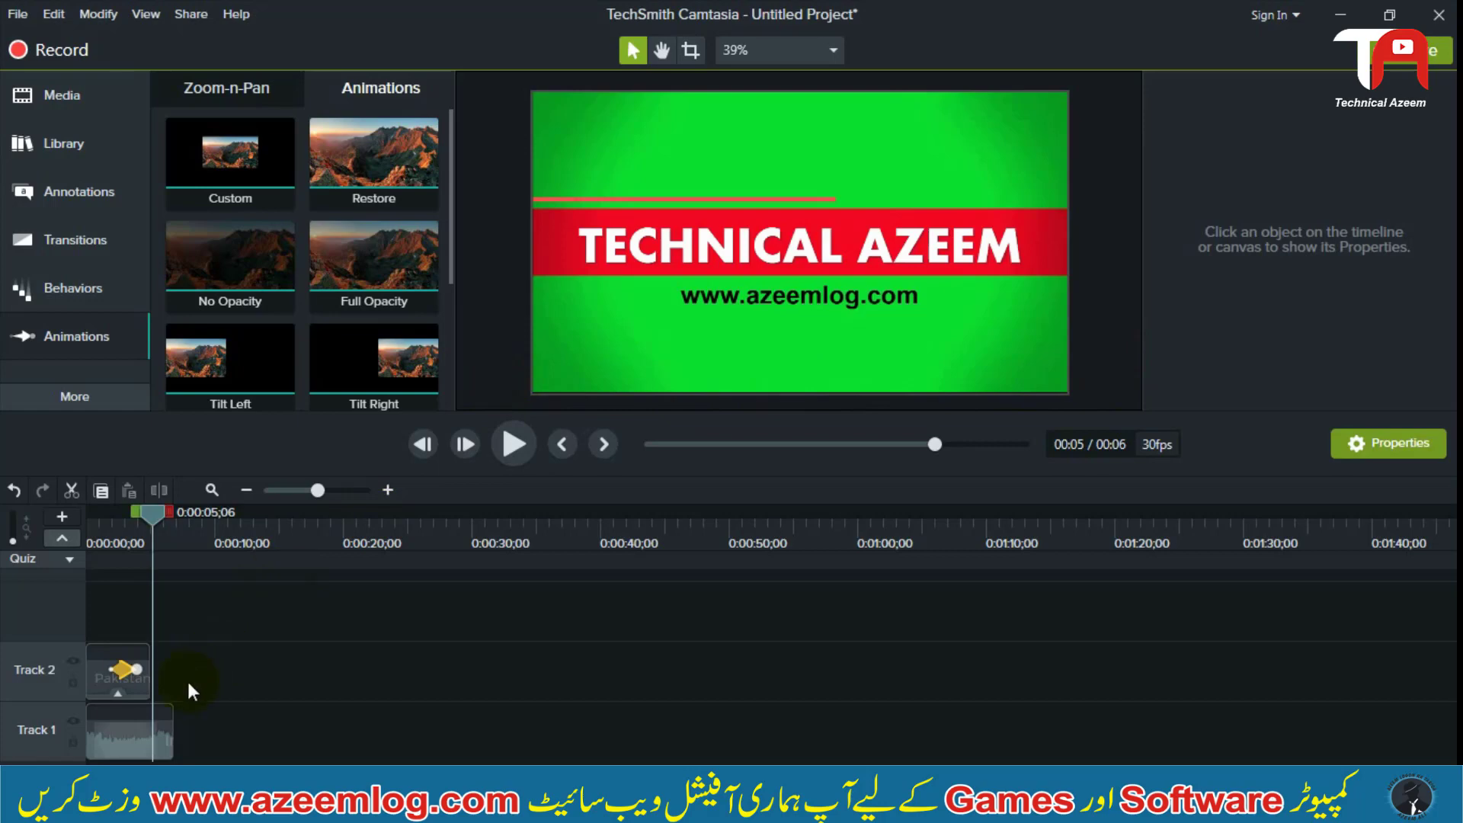
{"action": "left_click", "coordinate": [132, 673]}
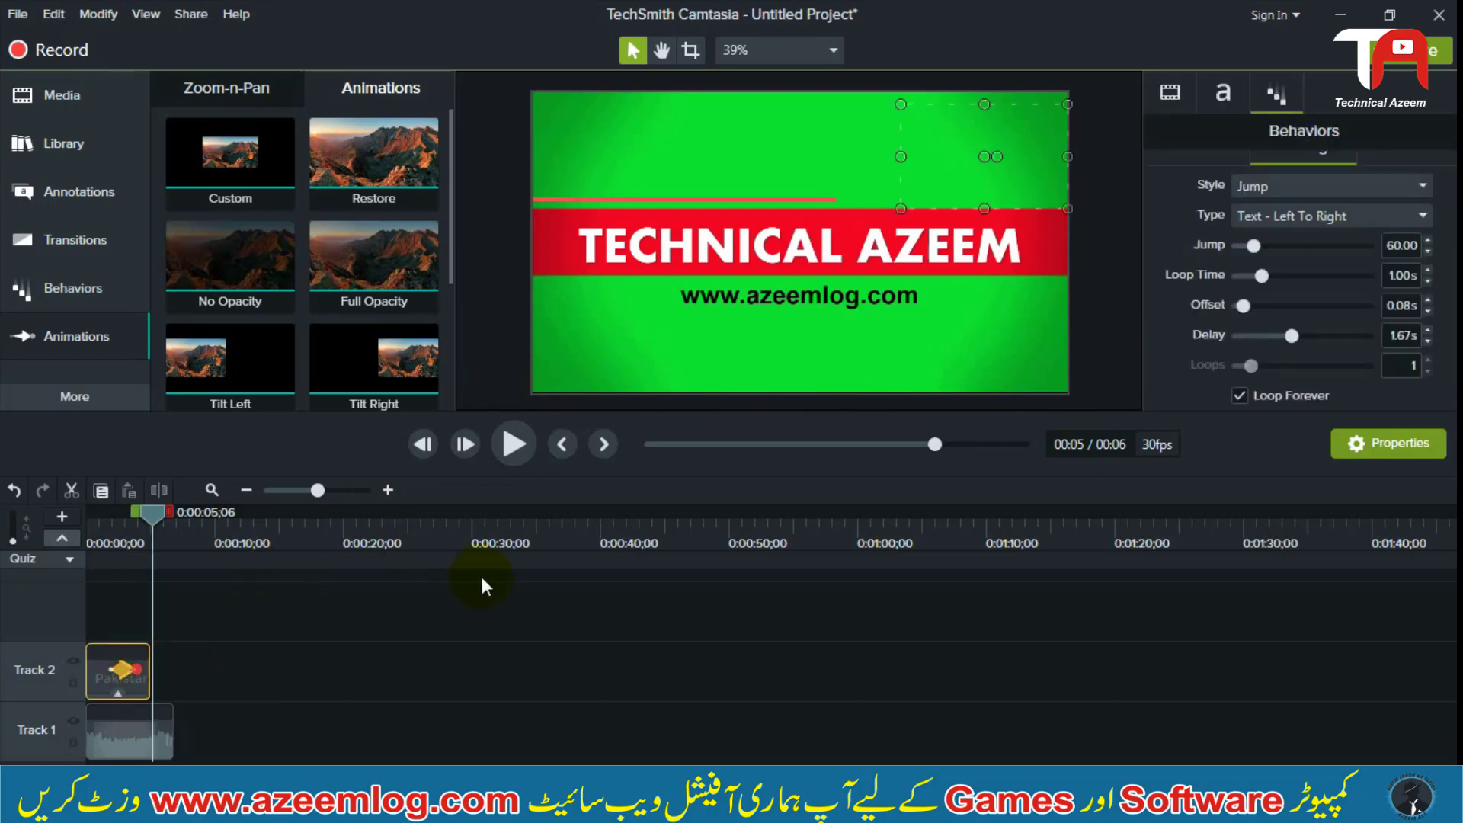
Add a Zoom-n-Pan zoom to 145% on the frame's upper-left area at 0:00:01;29, and zoom back out to 100% at 0:00:04;01
{"action": "left_click", "coordinate": [161, 589]}
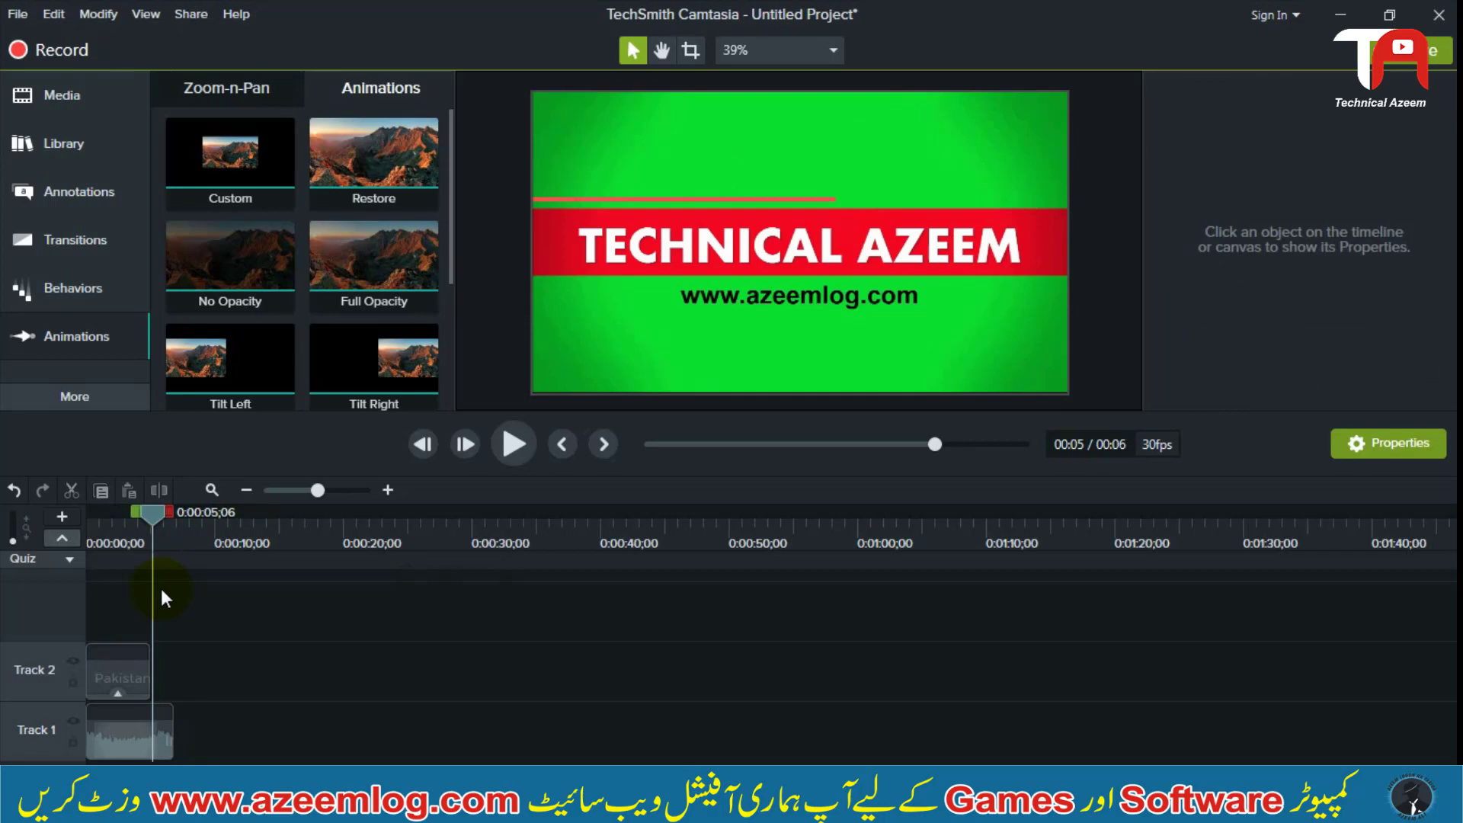
{"action": "left_click", "coordinate": [213, 99]}
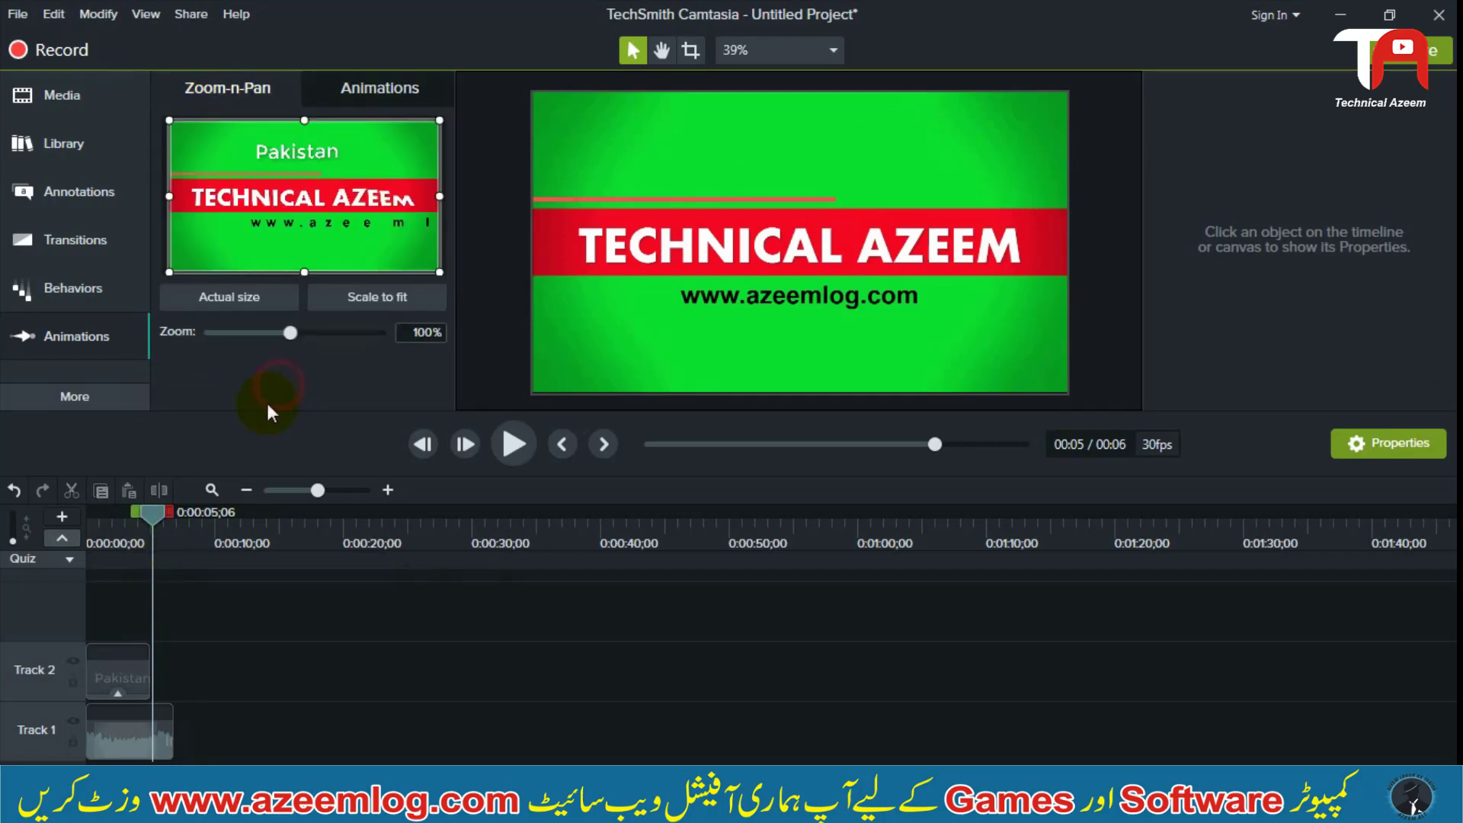
{"action": "left_click_drag", "start_coordinate": [155, 517], "coordinate": [109, 526]}
{"action": "left_click", "coordinate": [275, 637]}
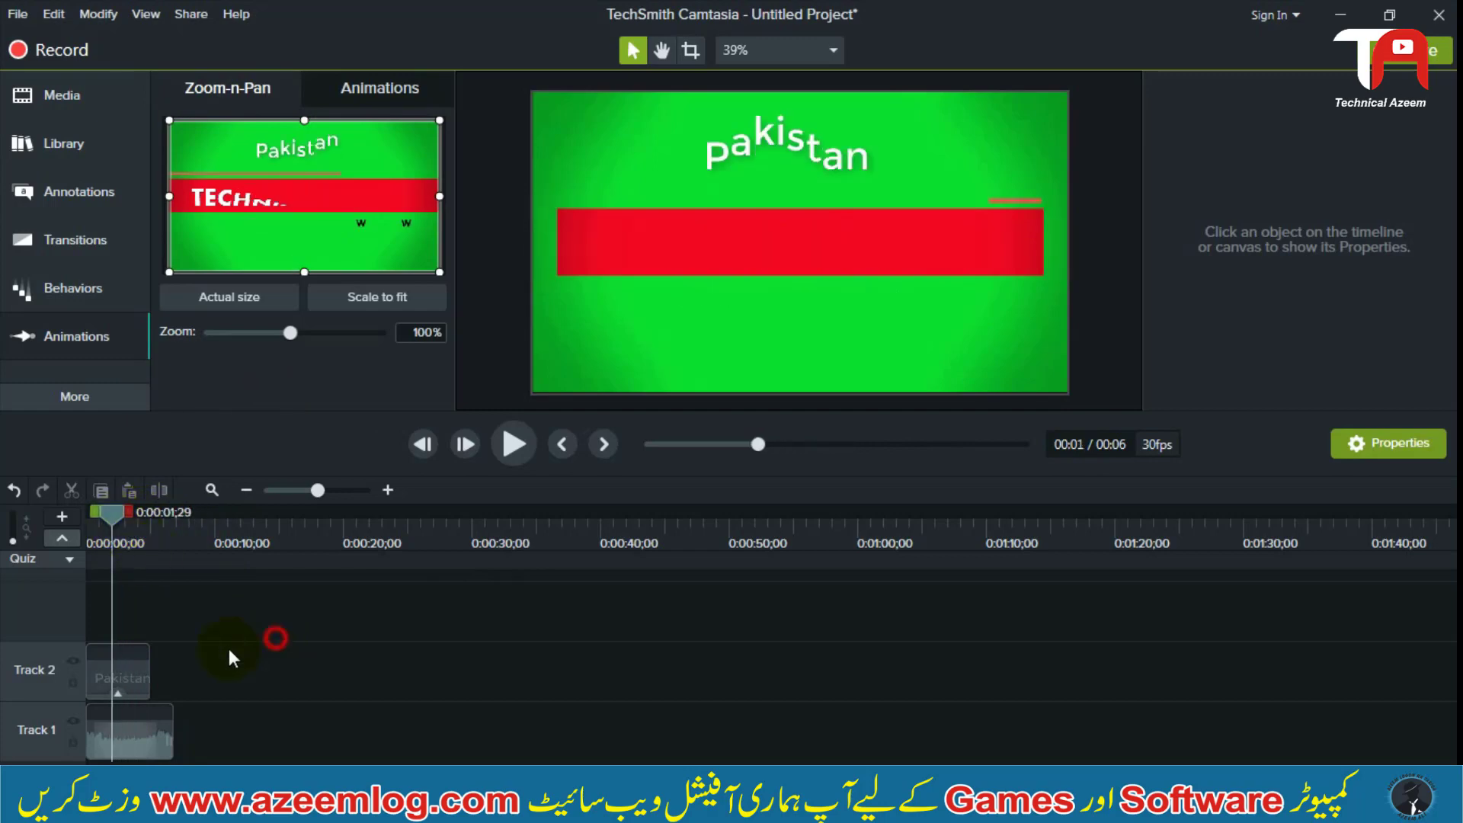
{"action": "key", "text": "ctrl+a"}
{"action": "left_click_drag", "start_coordinate": [382, 641], "coordinate": [70, 724]}
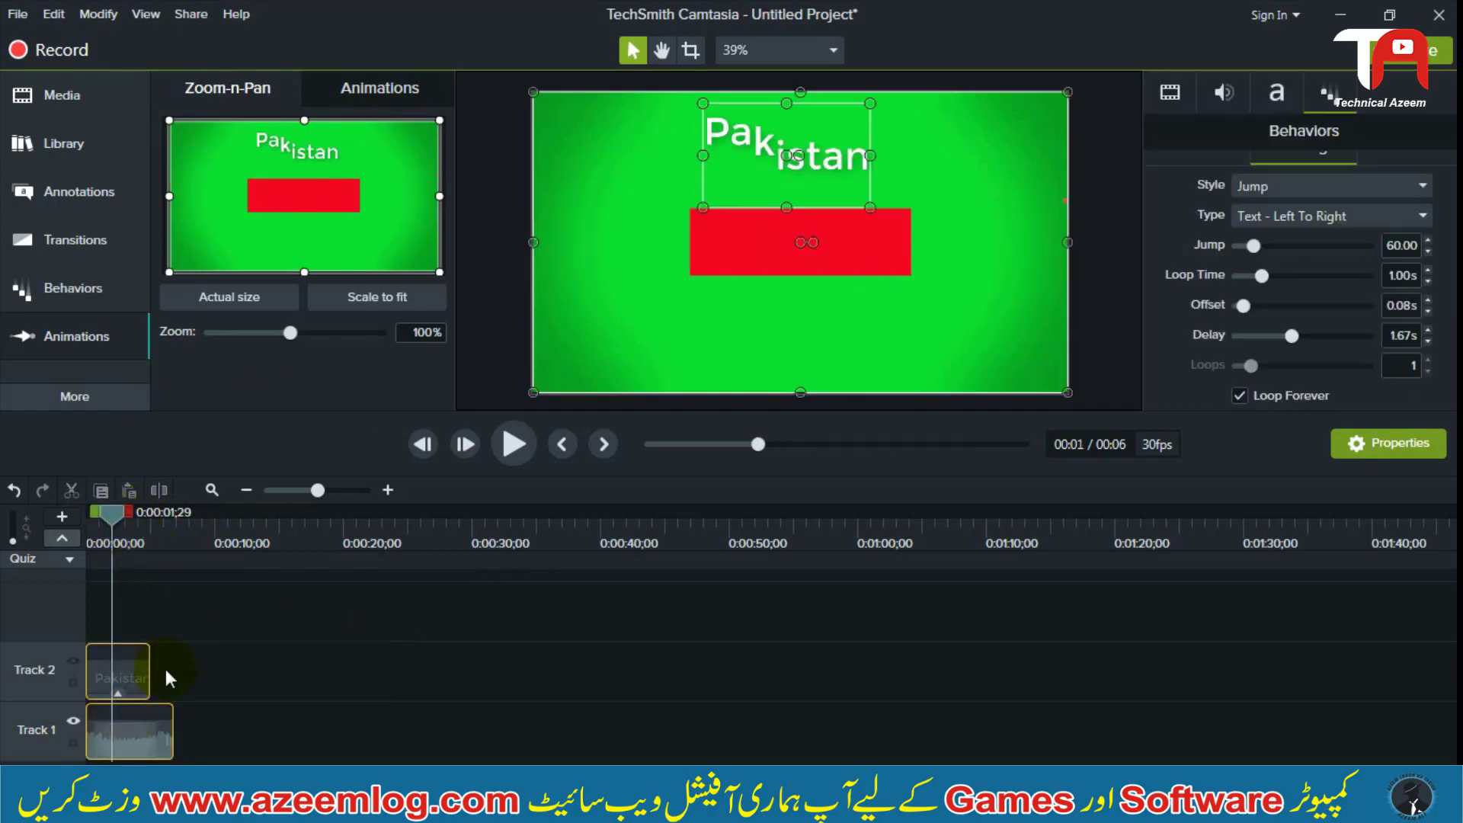
{"action": "left_click", "coordinate": [294, 643]}
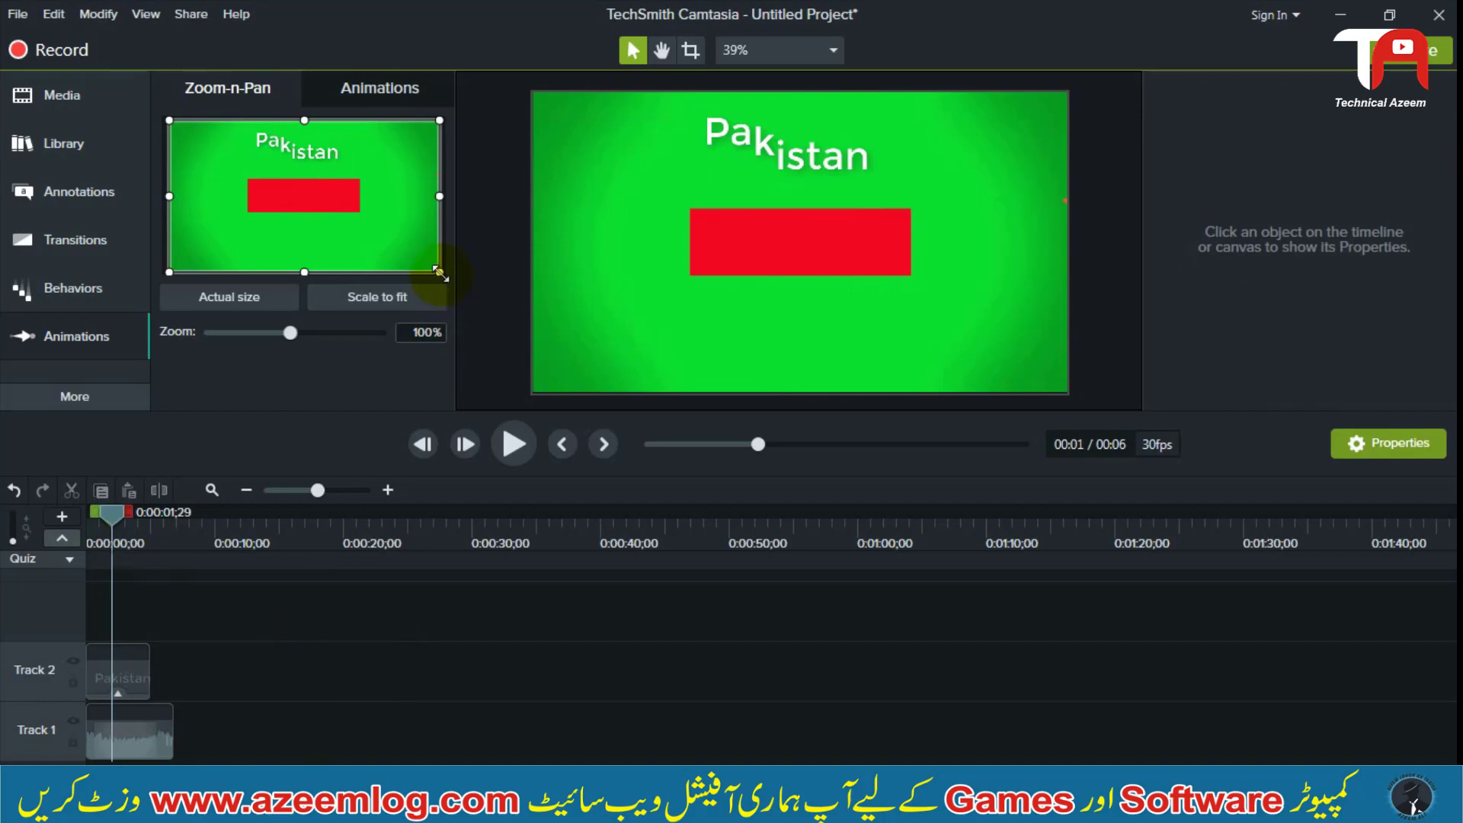
{"action": "left_click_drag", "start_coordinate": [440, 272], "coordinate": [356, 226]}
{"action": "left_click_drag", "start_coordinate": [111, 511], "coordinate": [138, 512]}
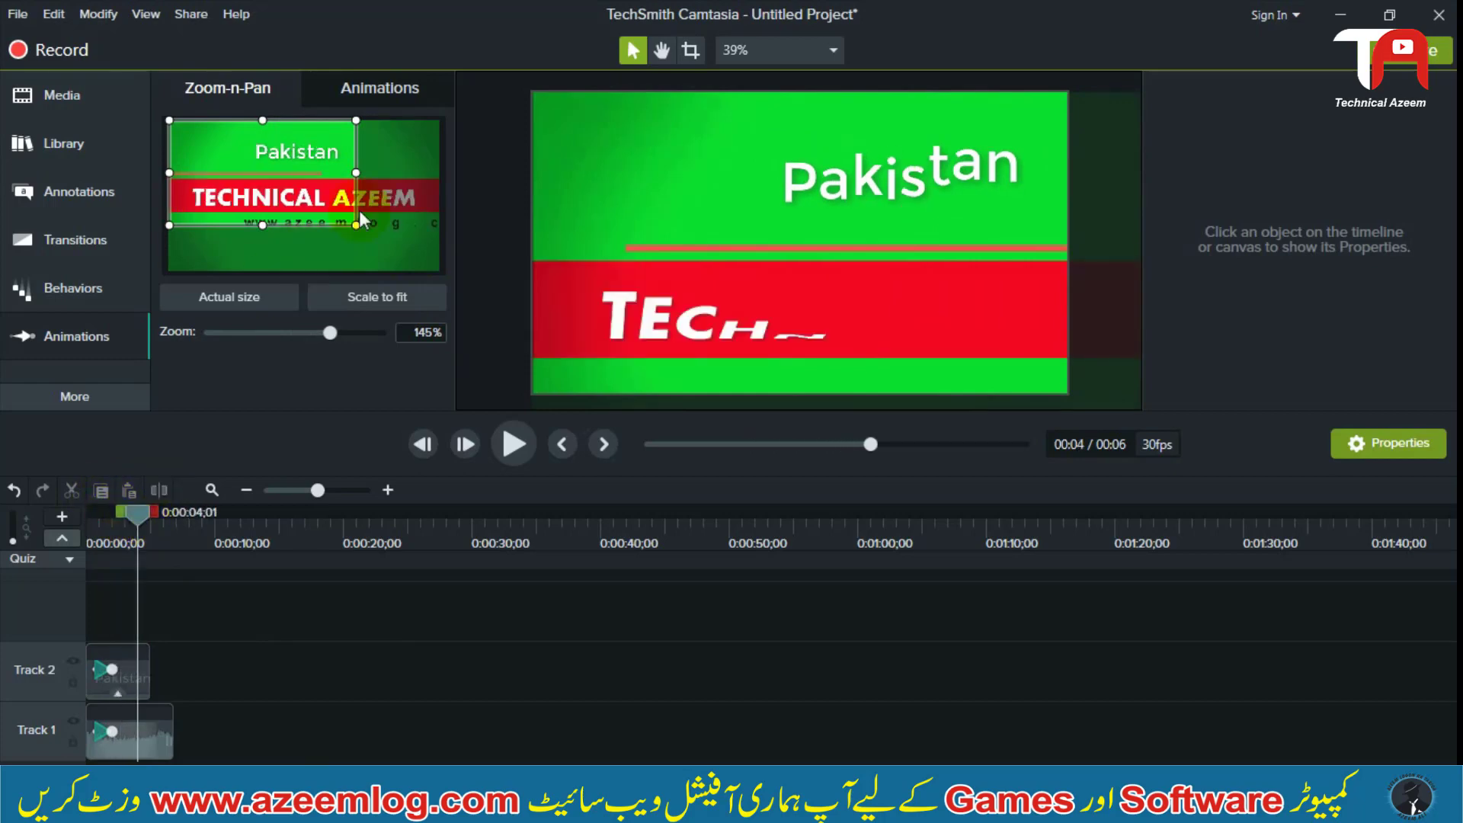
{"action": "left_click_drag", "start_coordinate": [356, 224], "coordinate": [425, 276]}
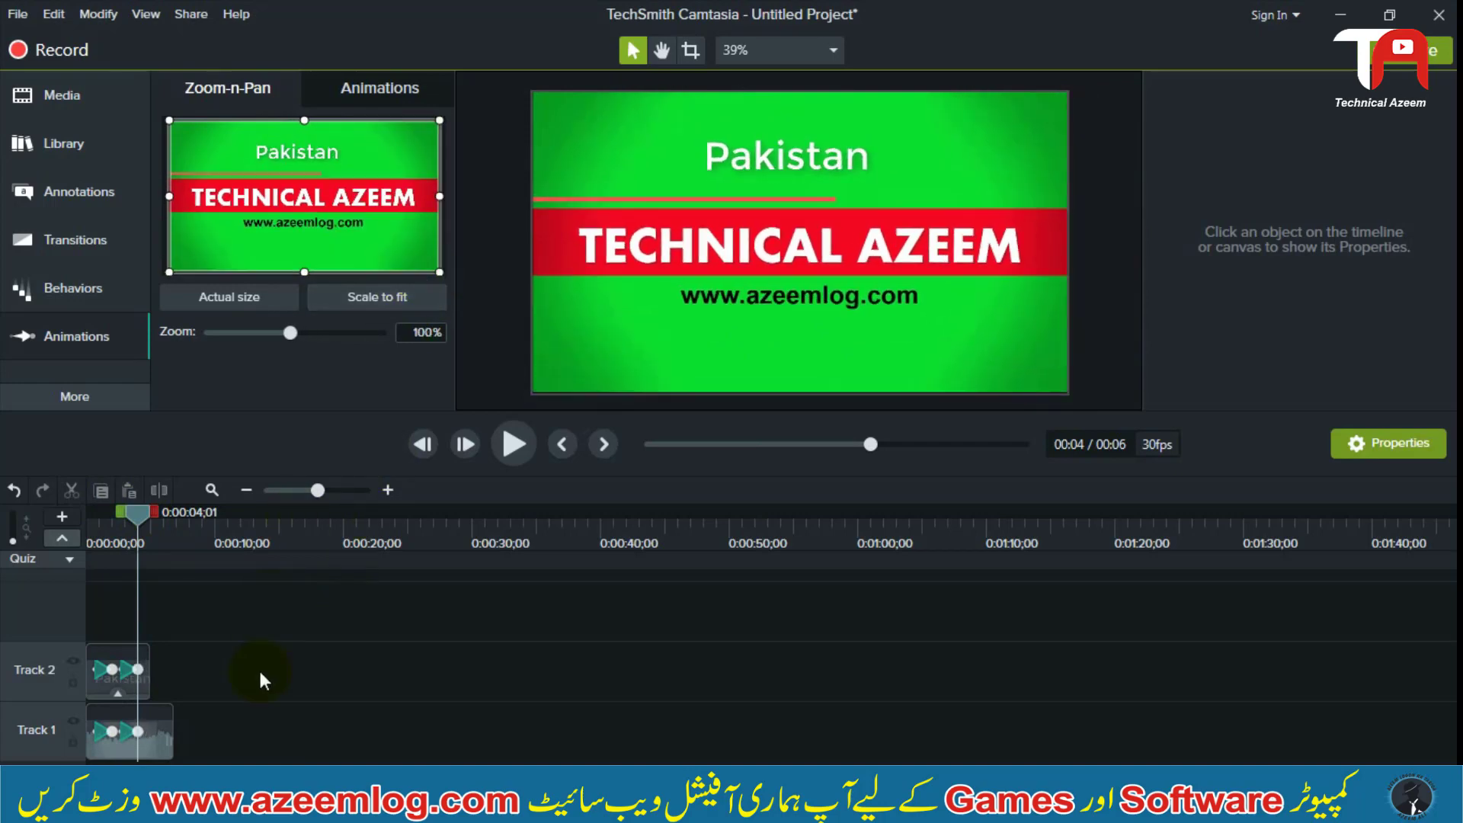
Play the timeline from the start, pausing along the way, to preview the zoom in and zoom out
{"action": "left_click_drag", "start_coordinate": [138, 511], "coordinate": [89, 517]}
{"action": "left_click", "coordinate": [509, 445]}
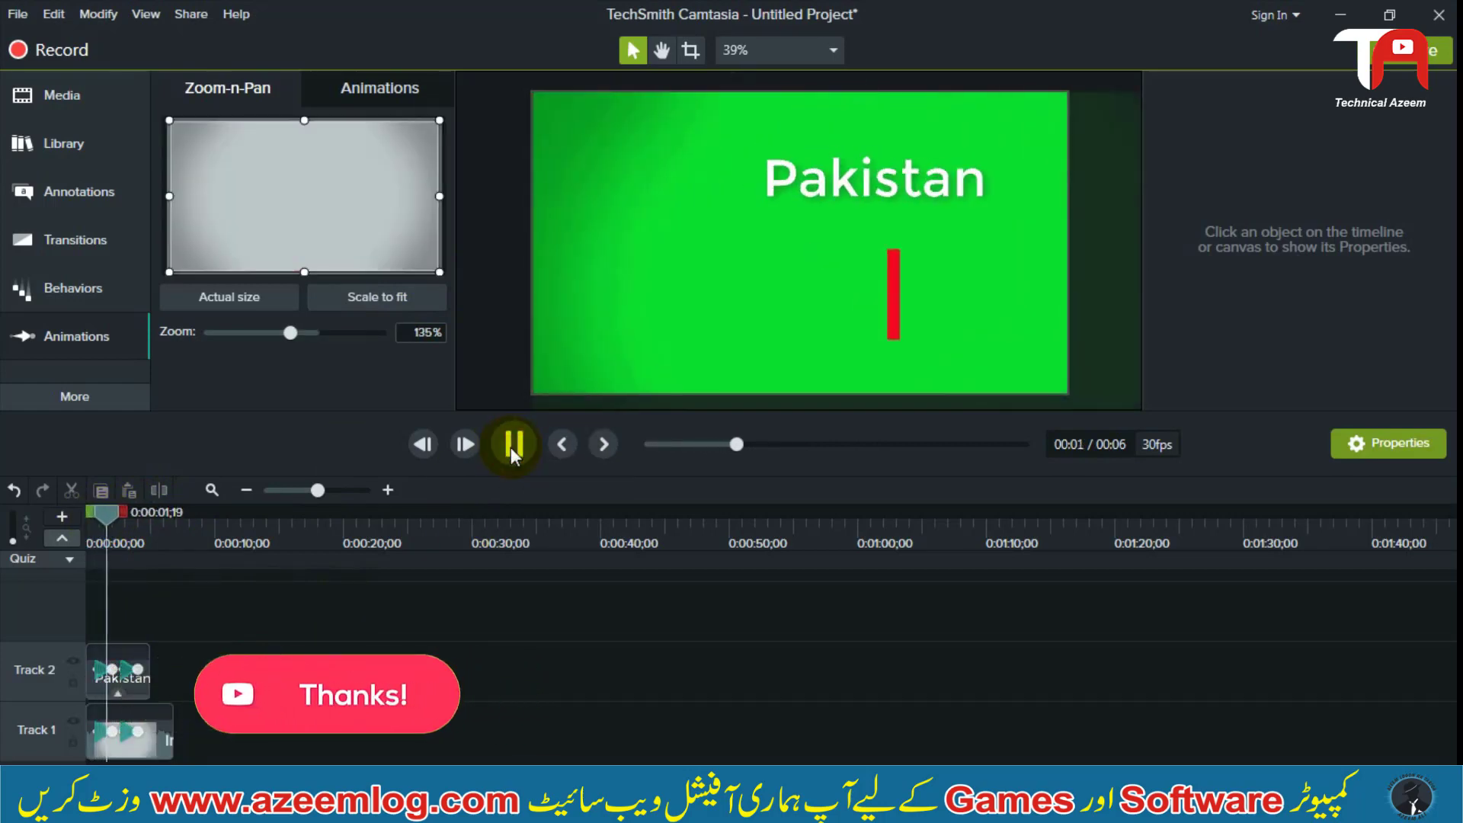
{"action": "left_click", "coordinate": [511, 447]}
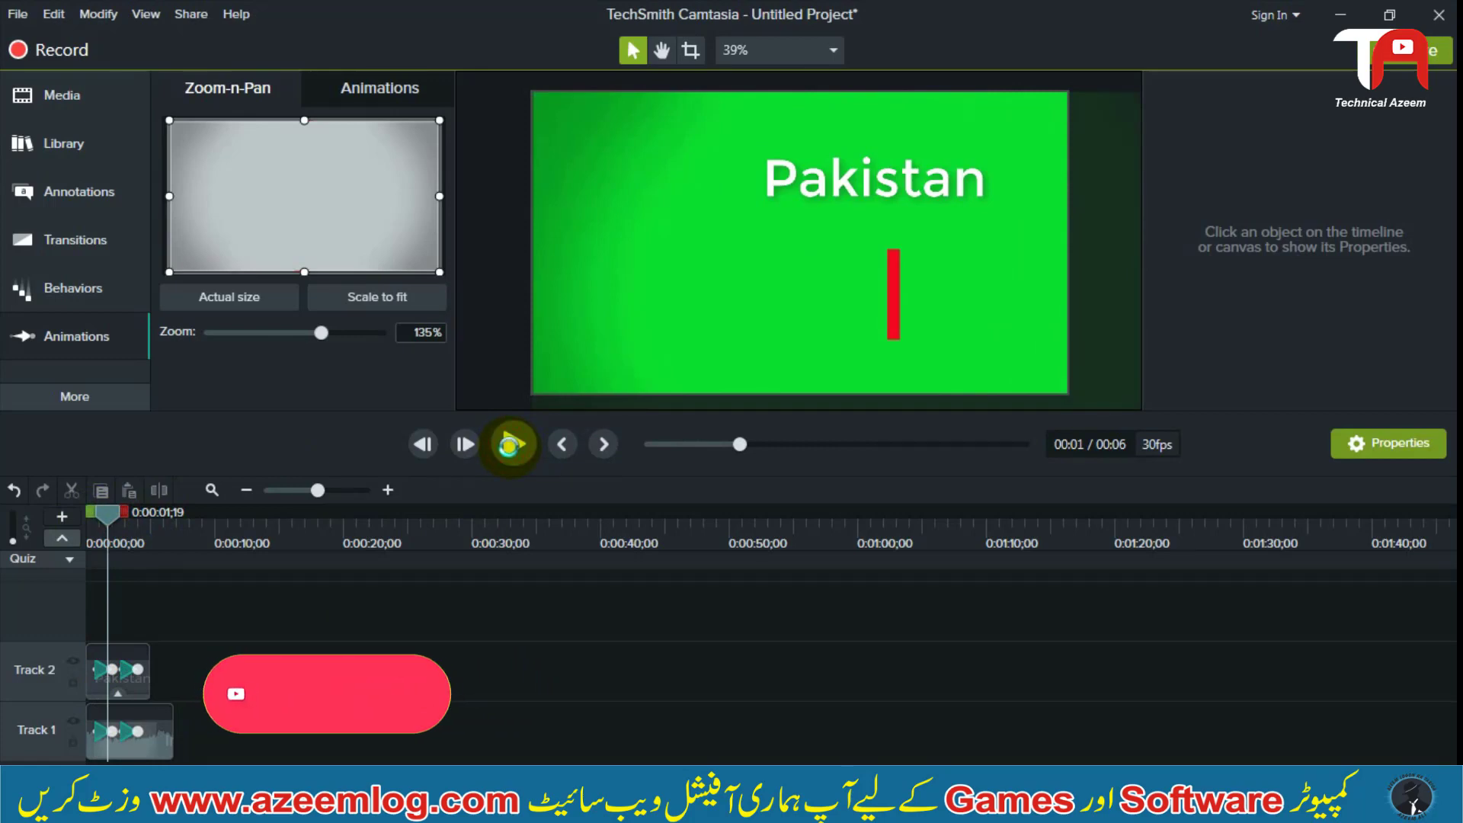
{"action": "left_click", "coordinate": [509, 446]}
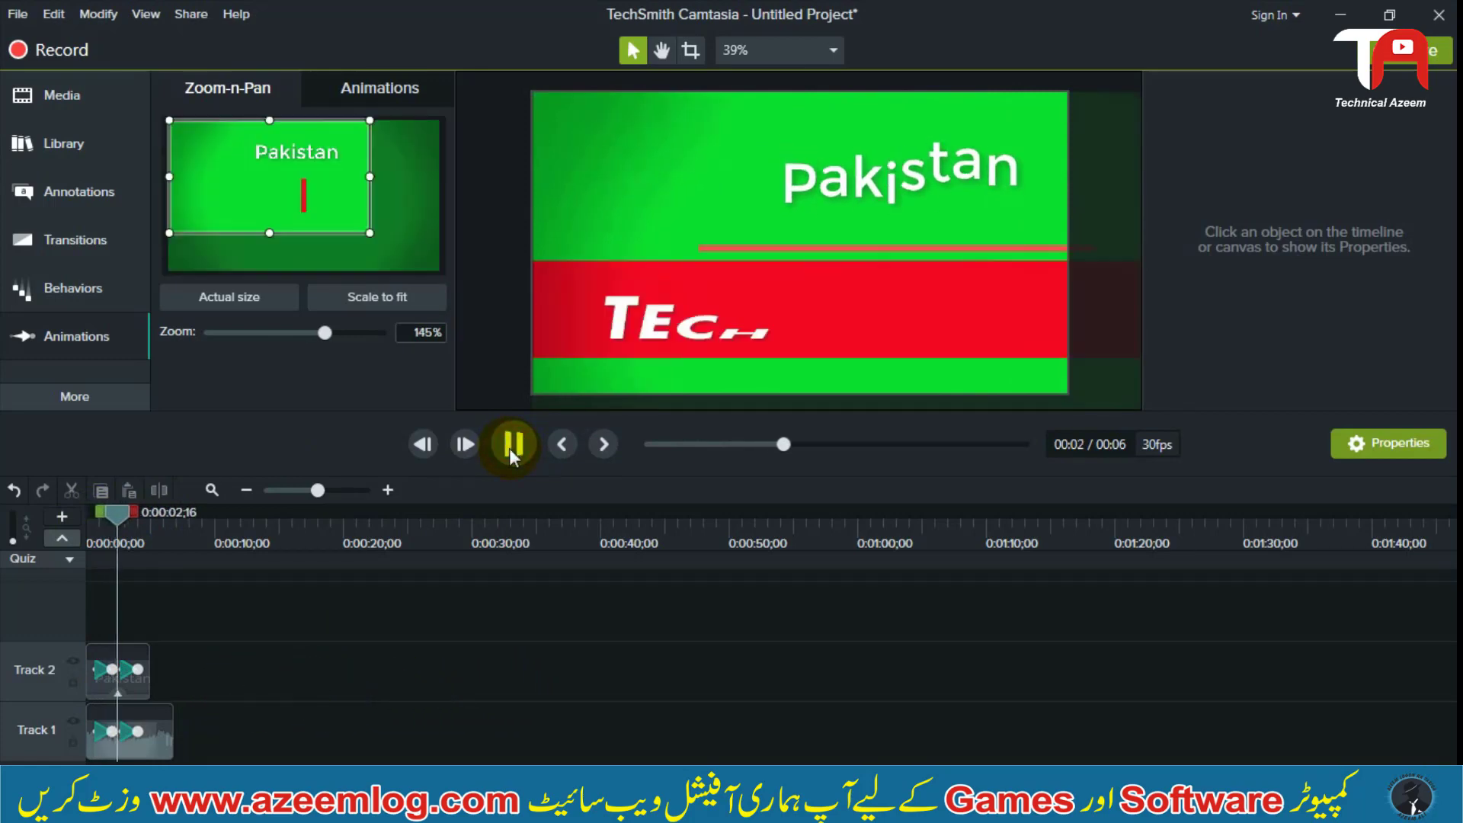
{"action": "left_click", "coordinate": [509, 448]}
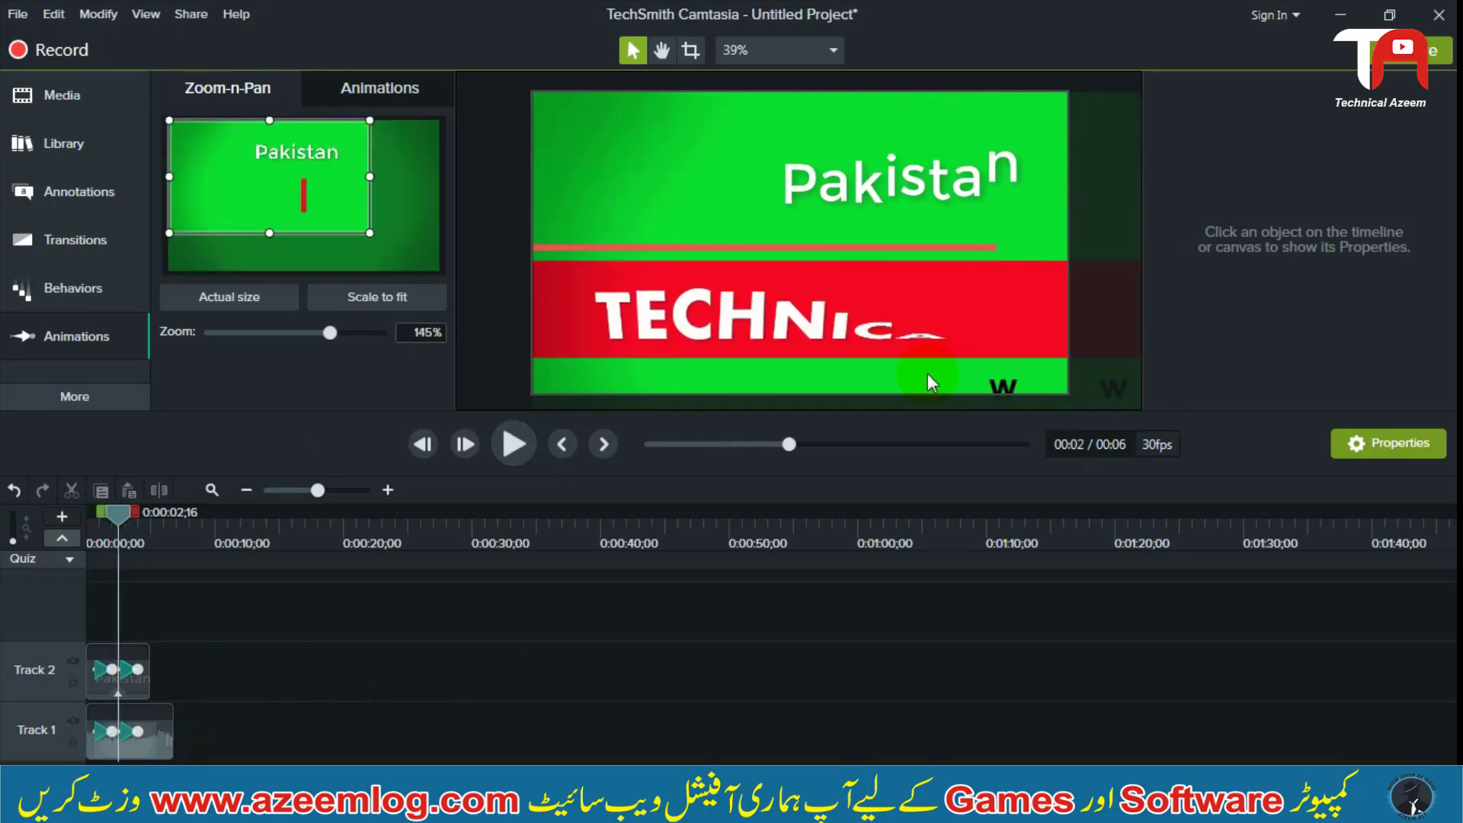
{"action": "left_click", "coordinate": [531, 451]}
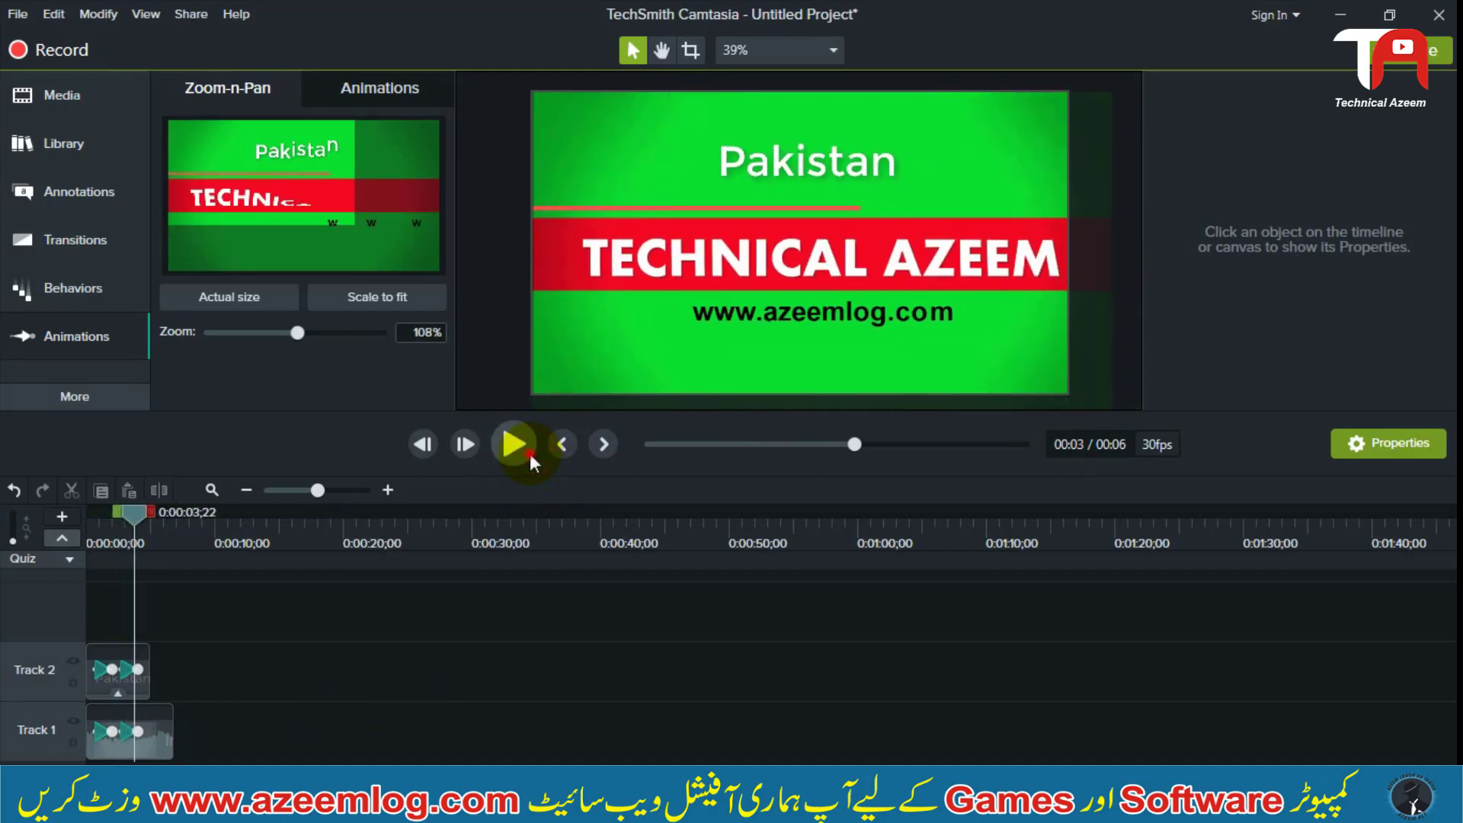
{"action": "left_click", "coordinate": [529, 455]}
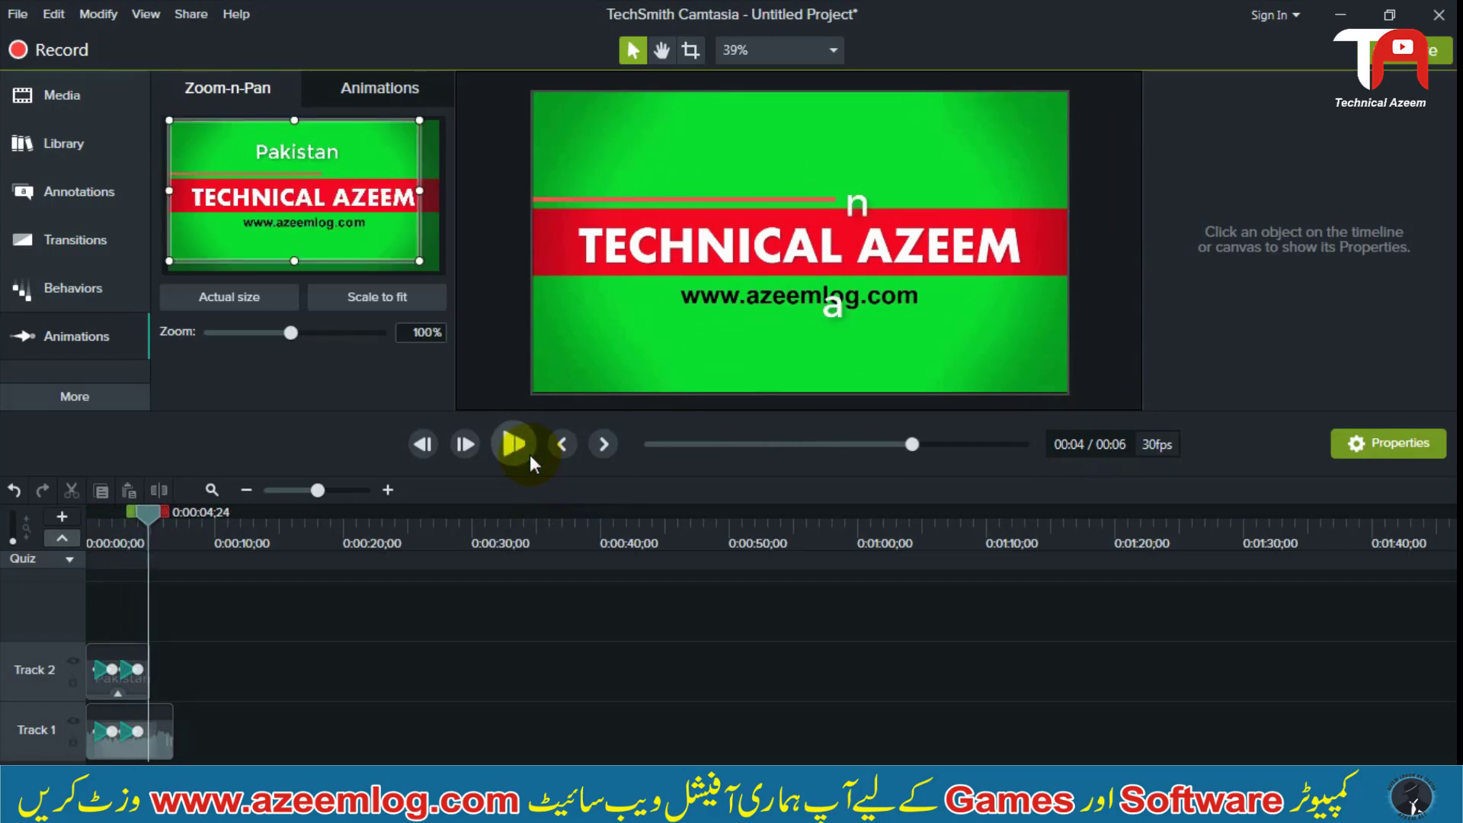
{"action": "left_click", "coordinate": [529, 454]}
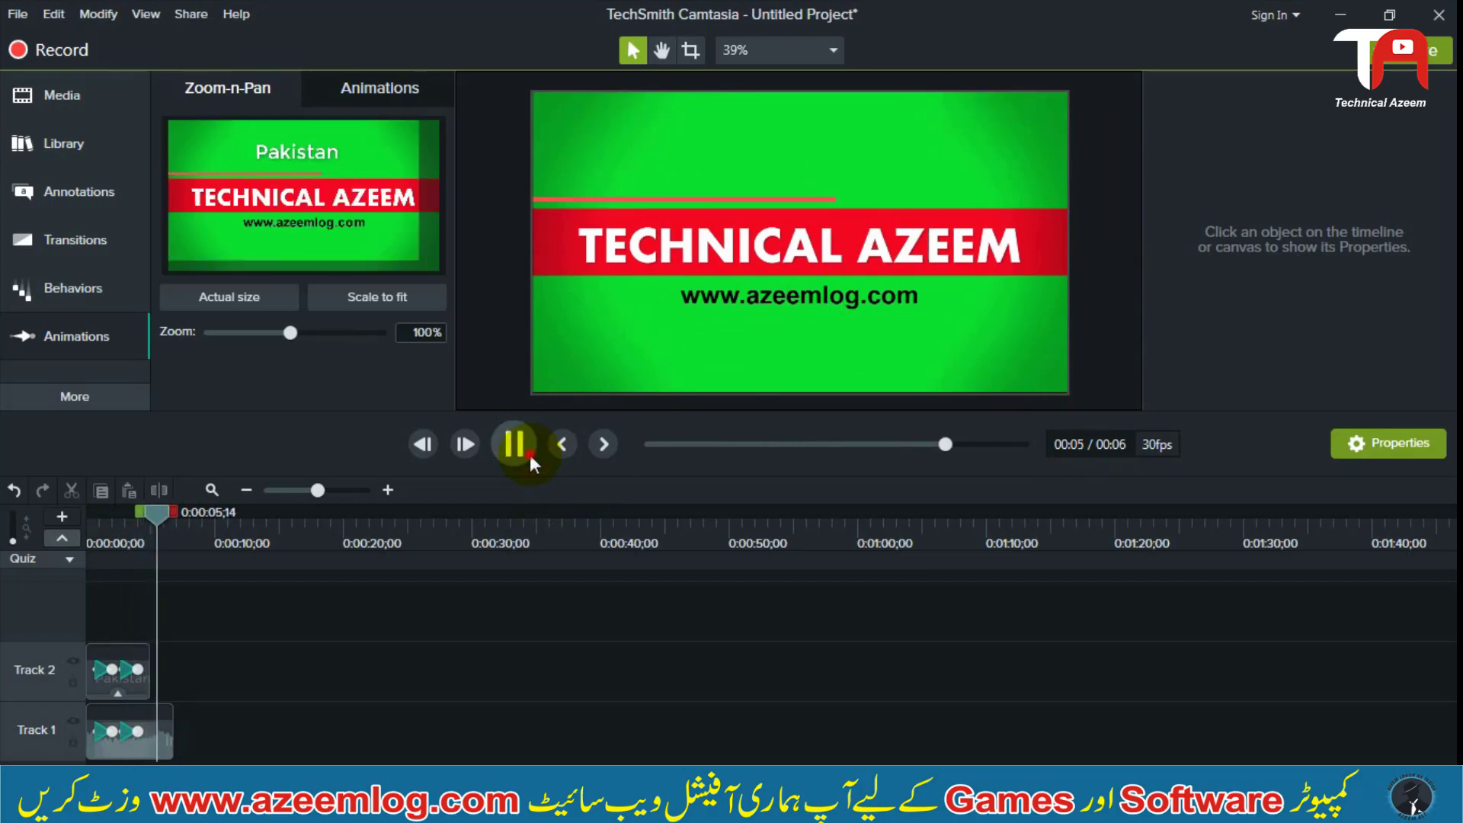
{"action": "left_click", "coordinate": [528, 454]}
{"action": "left_click_drag", "start_coordinate": [259, 639], "coordinate": [98, 683]}
{"action": "left_click", "coordinate": [274, 665]}
{"action": "left_click_drag", "start_coordinate": [268, 667], "coordinate": [106, 667]}
{"action": "left_click", "coordinate": [112, 514]}
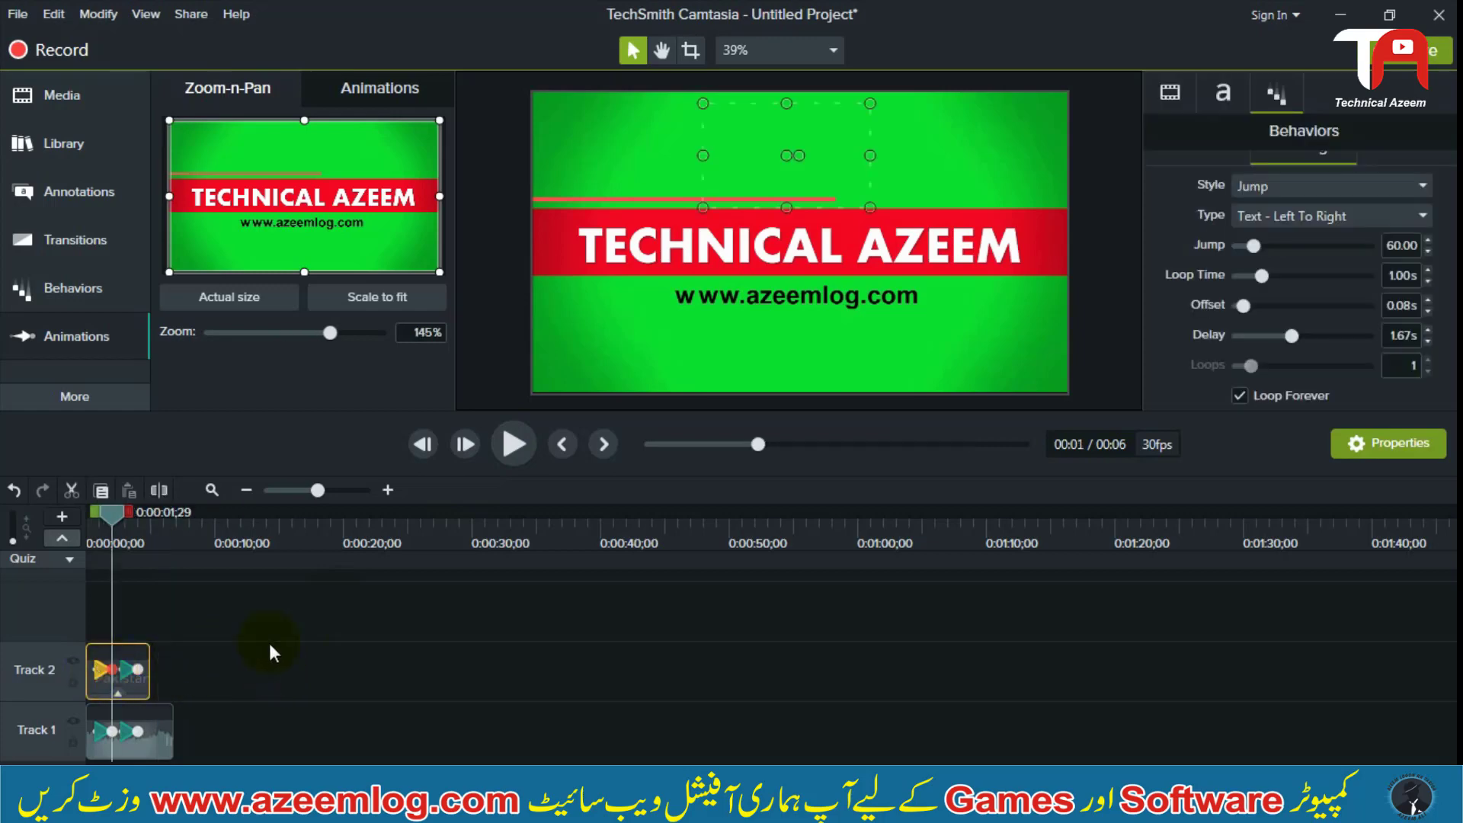
{"action": "left_click", "coordinate": [267, 644]}
{"action": "left_click_drag", "start_coordinate": [266, 644], "coordinate": [141, 660]}
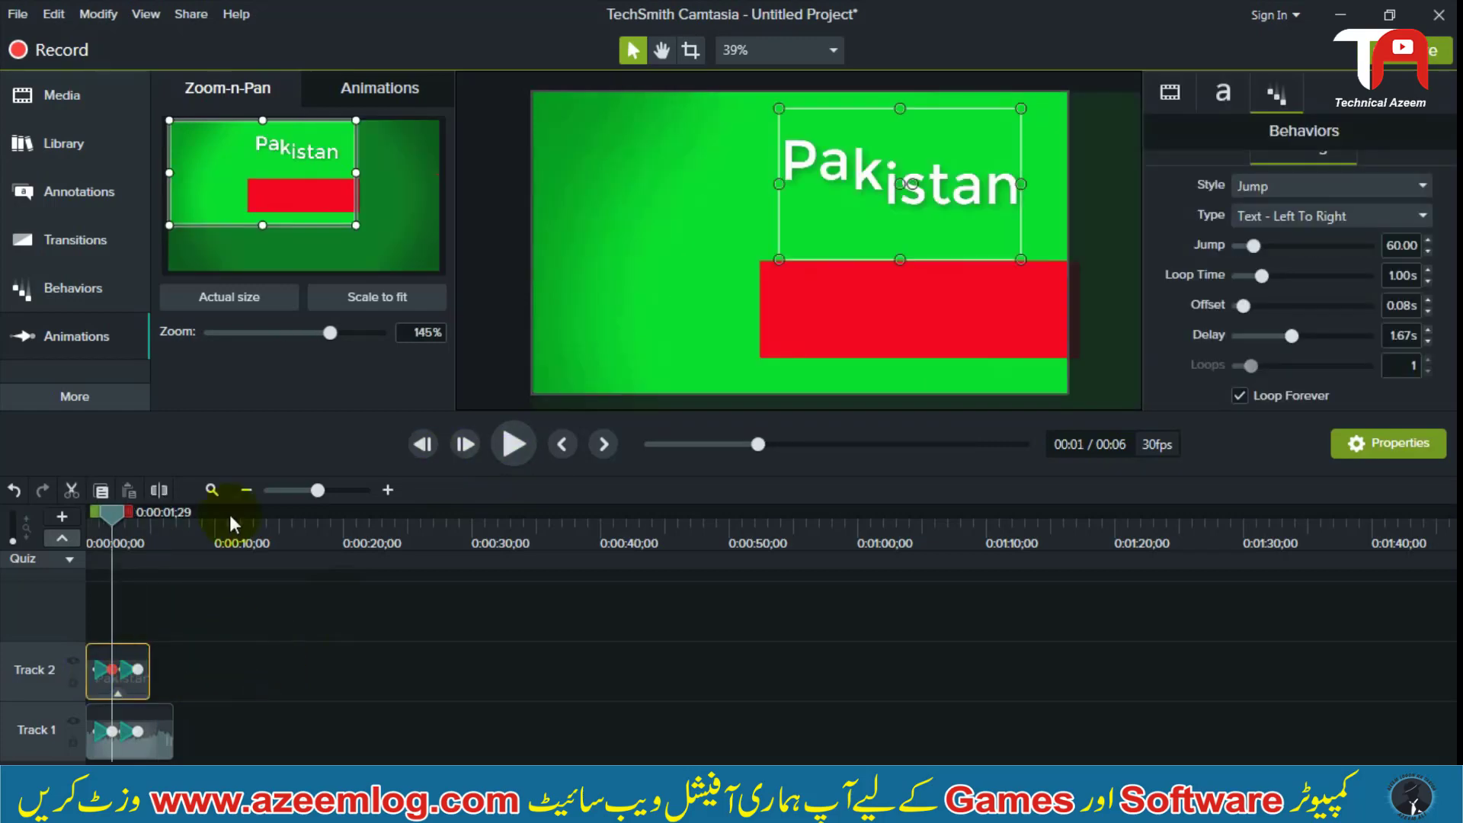
Delete the Pakistan callout clip from Track 2
{"action": "mouse_move", "coordinate": [103, 515]}
{"action": "left_mouse_down"}
{"action": "mouse_move", "coordinate": [145, 522]}
{"action": "mouse_move", "coordinate": [103, 520]}
{"action": "left_mouse_up"}
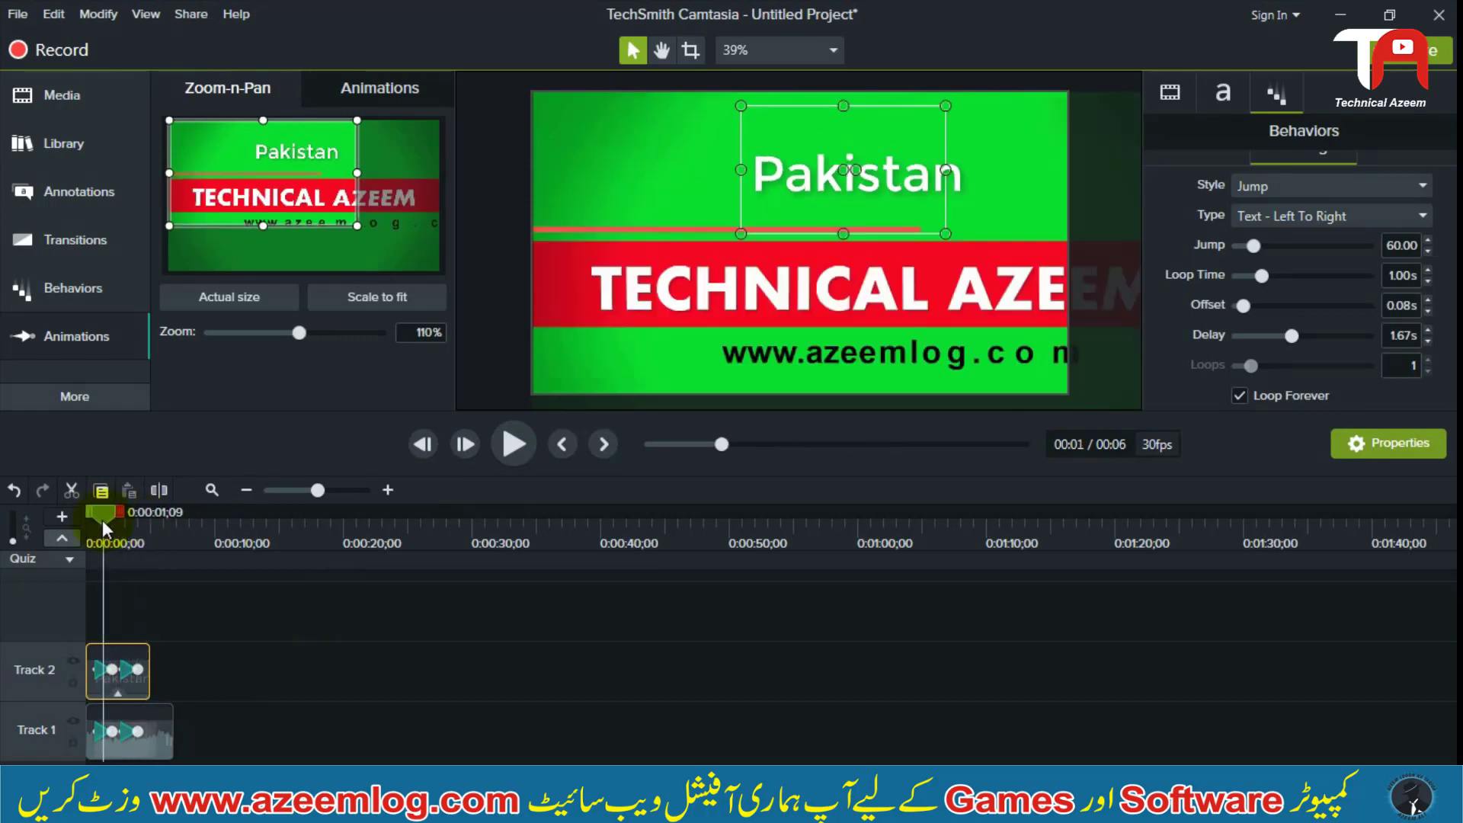
{"action": "left_click_drag", "start_coordinate": [231, 647], "coordinate": [185, 649]}
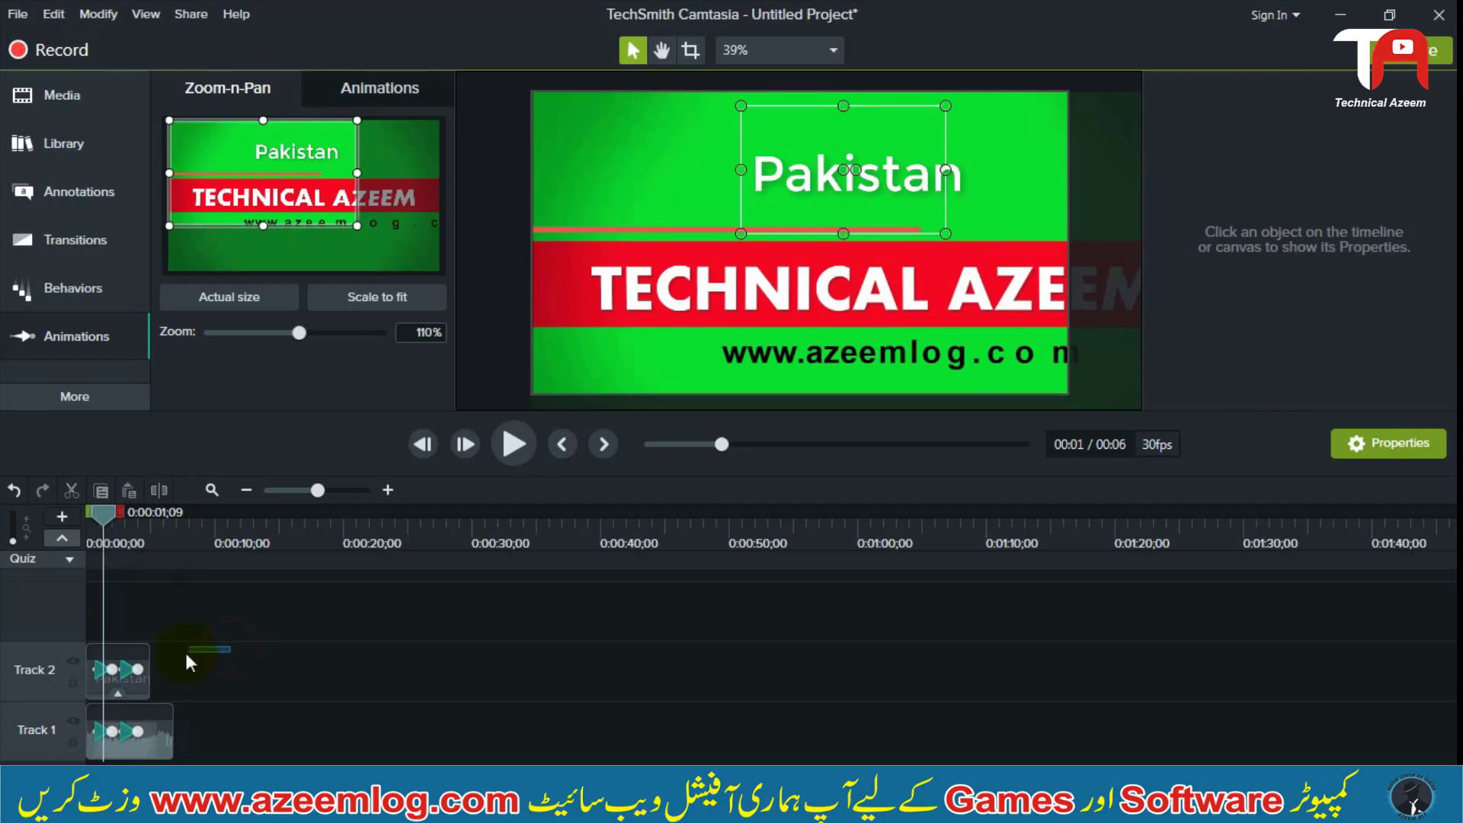
{"action": "left_click_drag", "start_coordinate": [112, 678], "coordinate": [86, 680]}
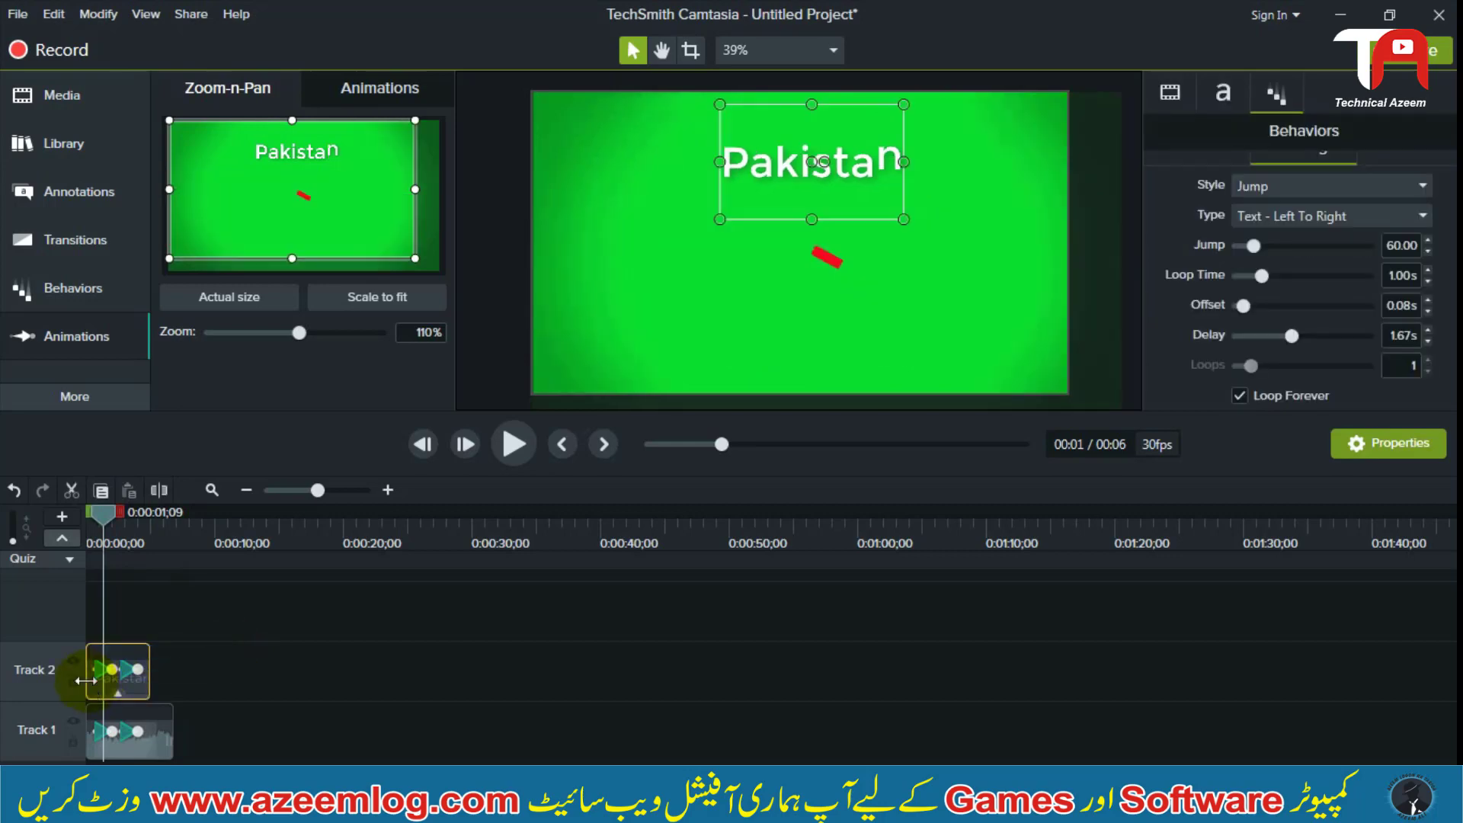
{"action": "key", "text": "Delete"}
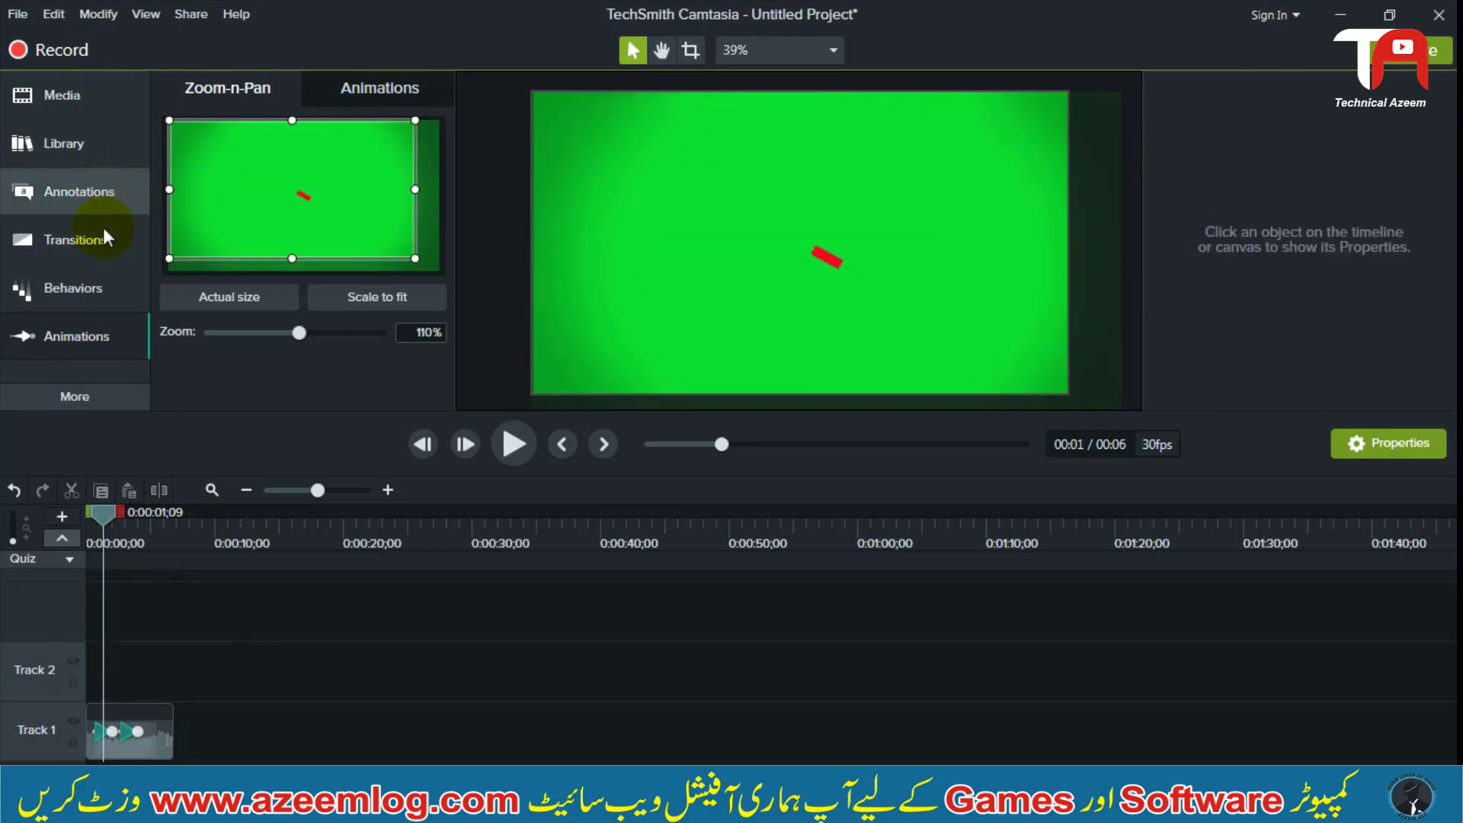
{"action": "left_click", "coordinate": [79, 335]}
{"action": "left_click", "coordinate": [108, 332]}
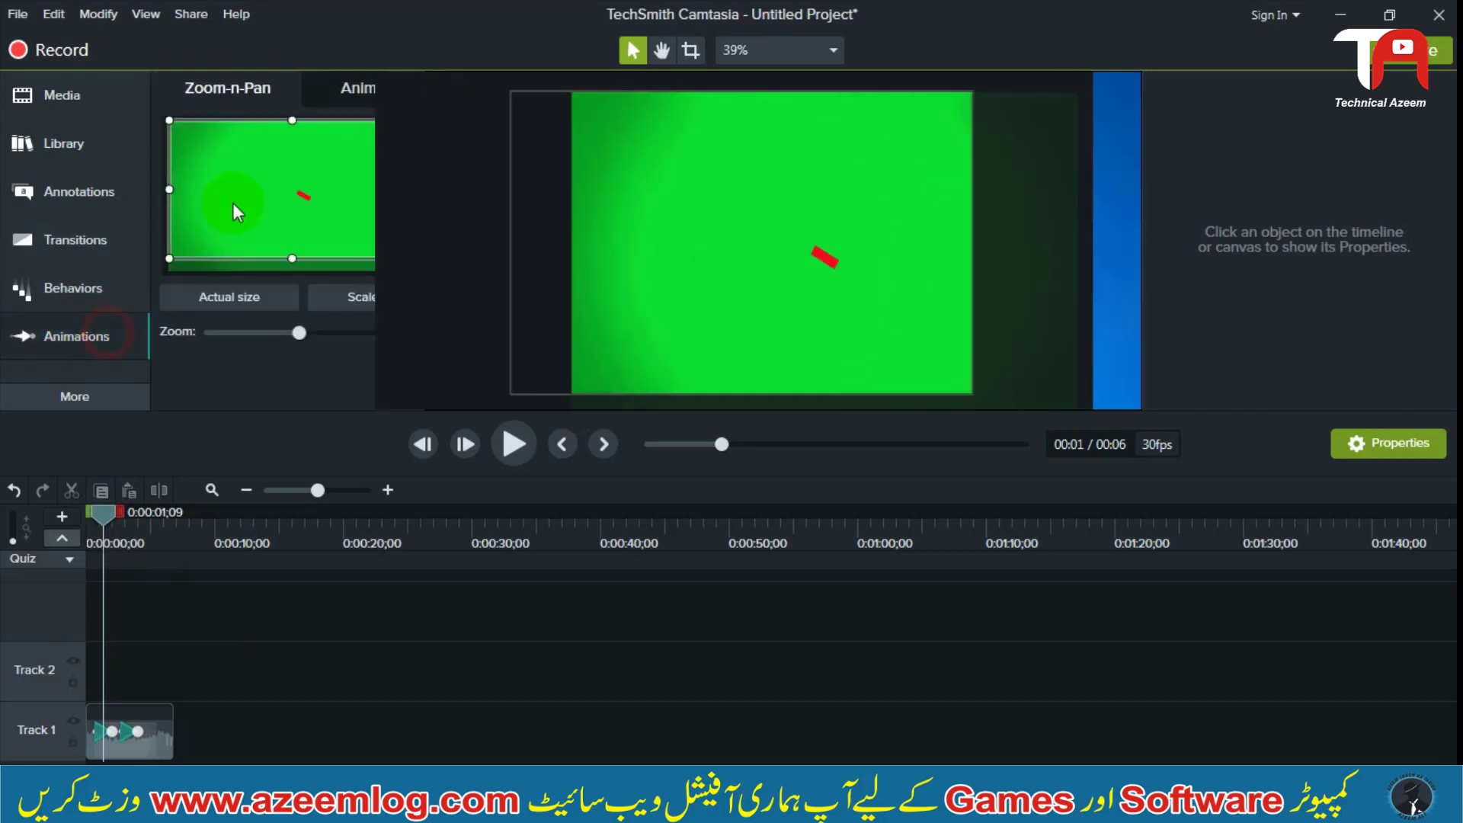
{"action": "left_click", "coordinate": [340, 88]}
{"action": "left_click", "coordinate": [290, 89]}
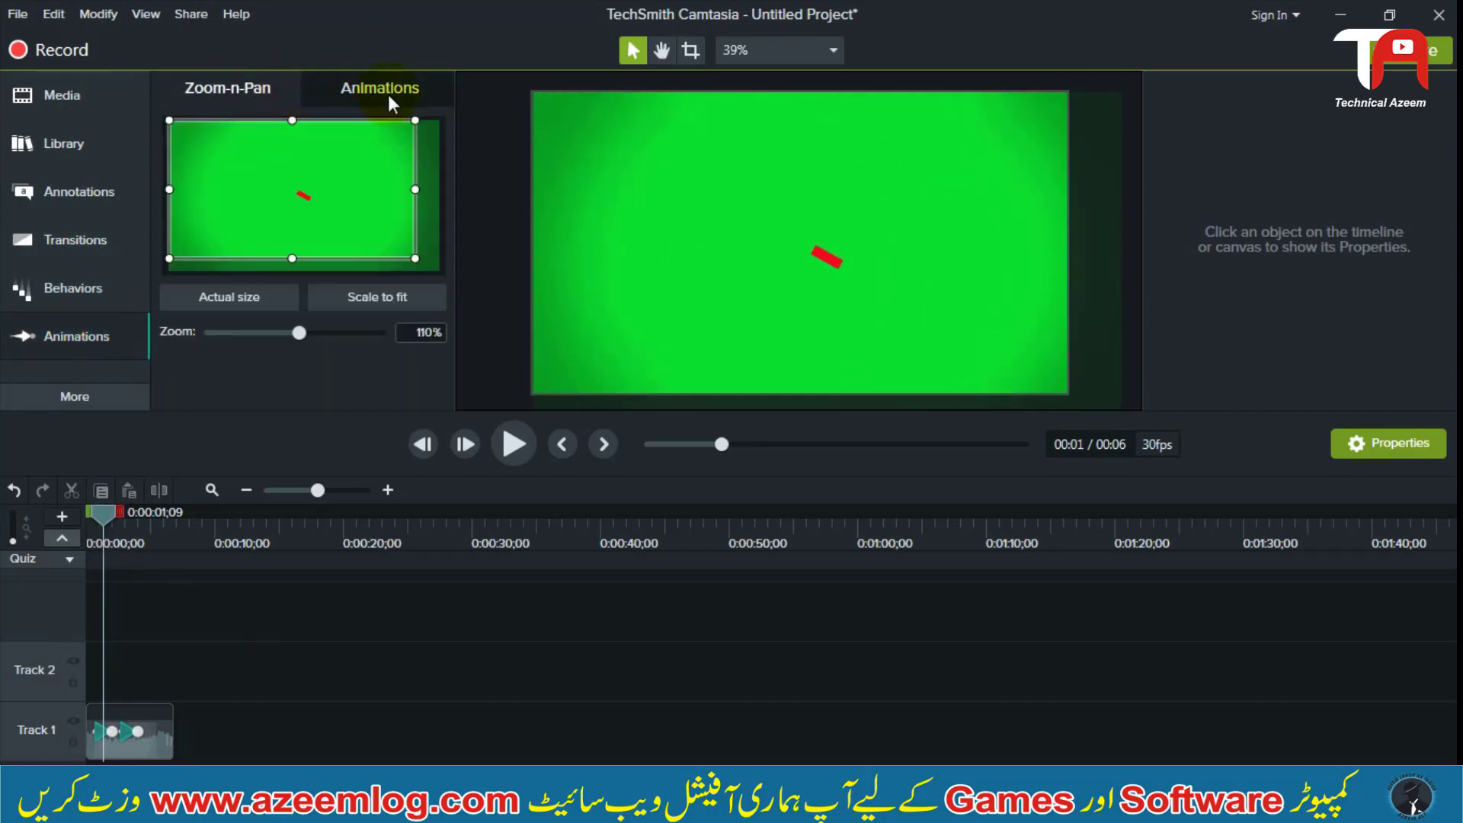
{"action": "left_click", "coordinate": [250, 407]}
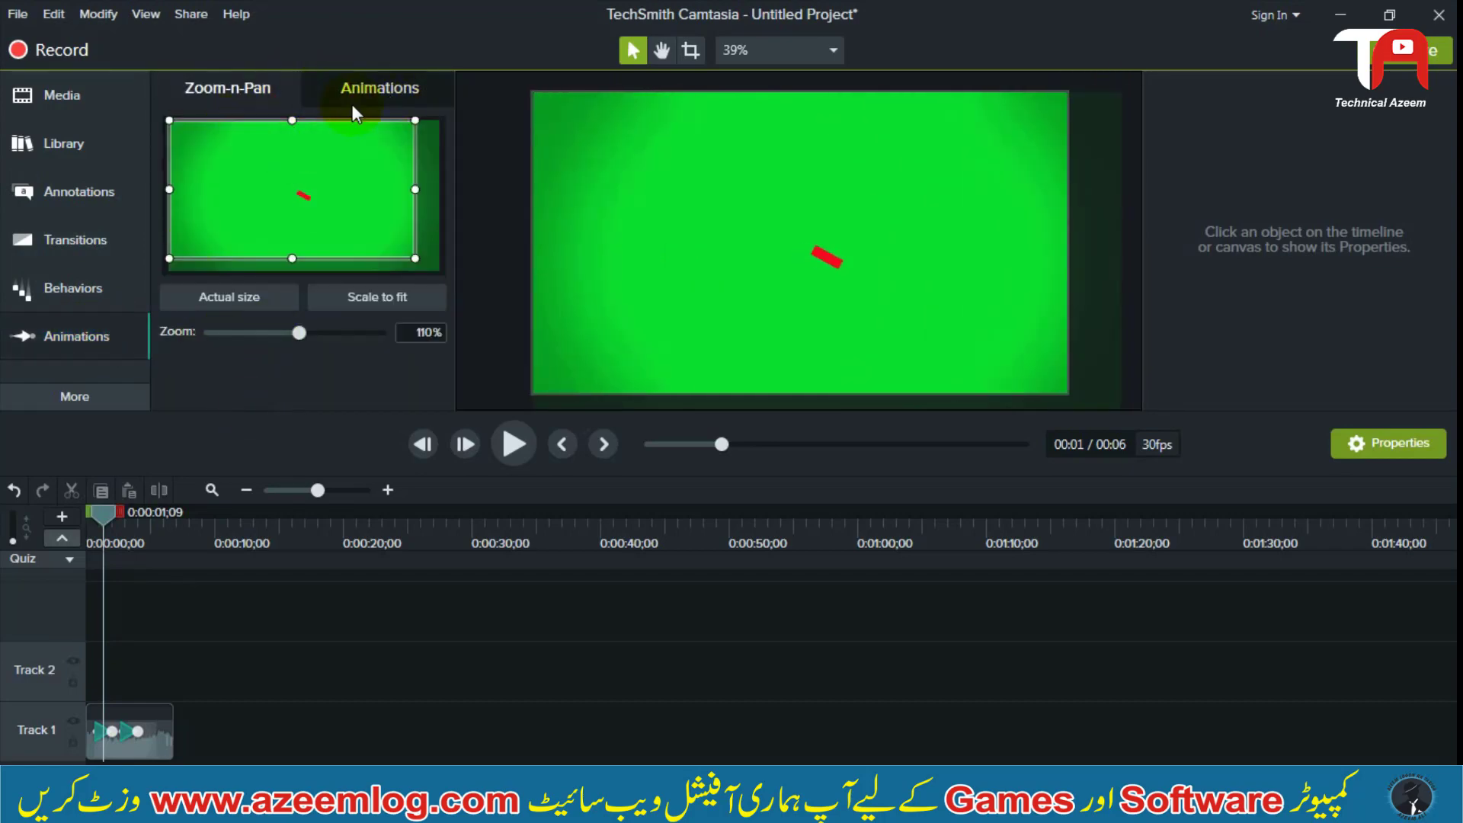
{"action": "left_click", "coordinate": [112, 394]}
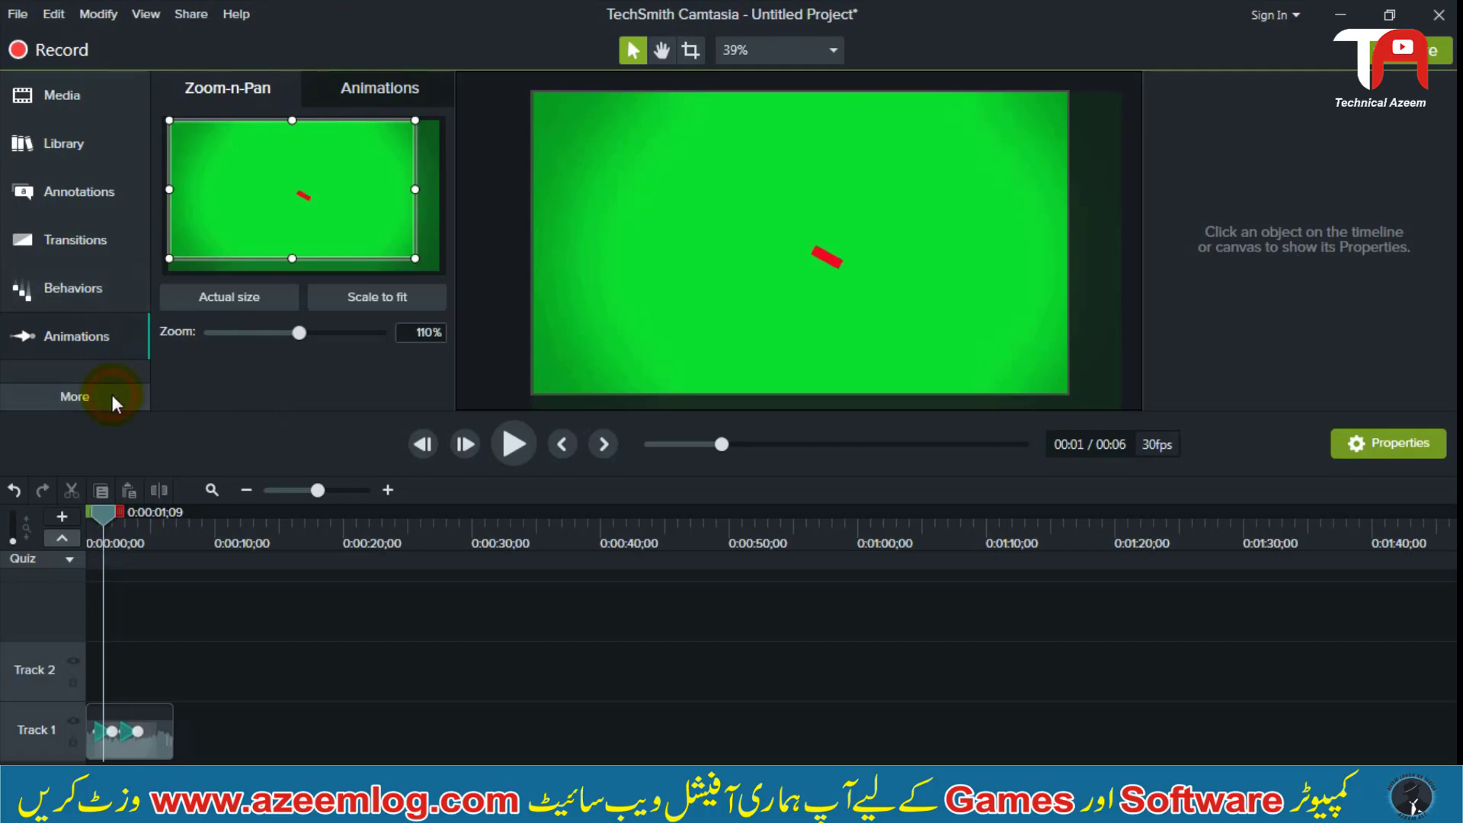